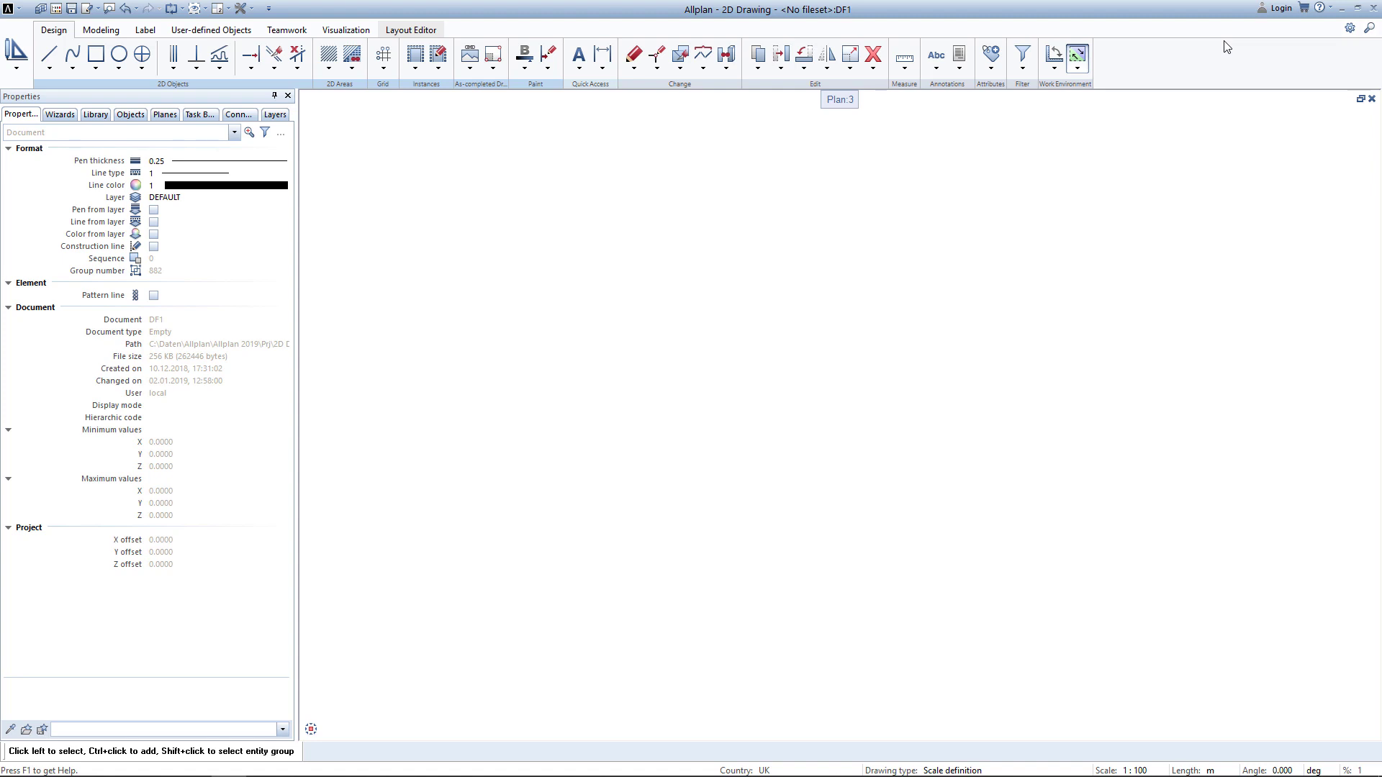
# Launch the Line tool with dash-dot line type 5 and place the outline's first corner.
pyautogui.click(16, 58)
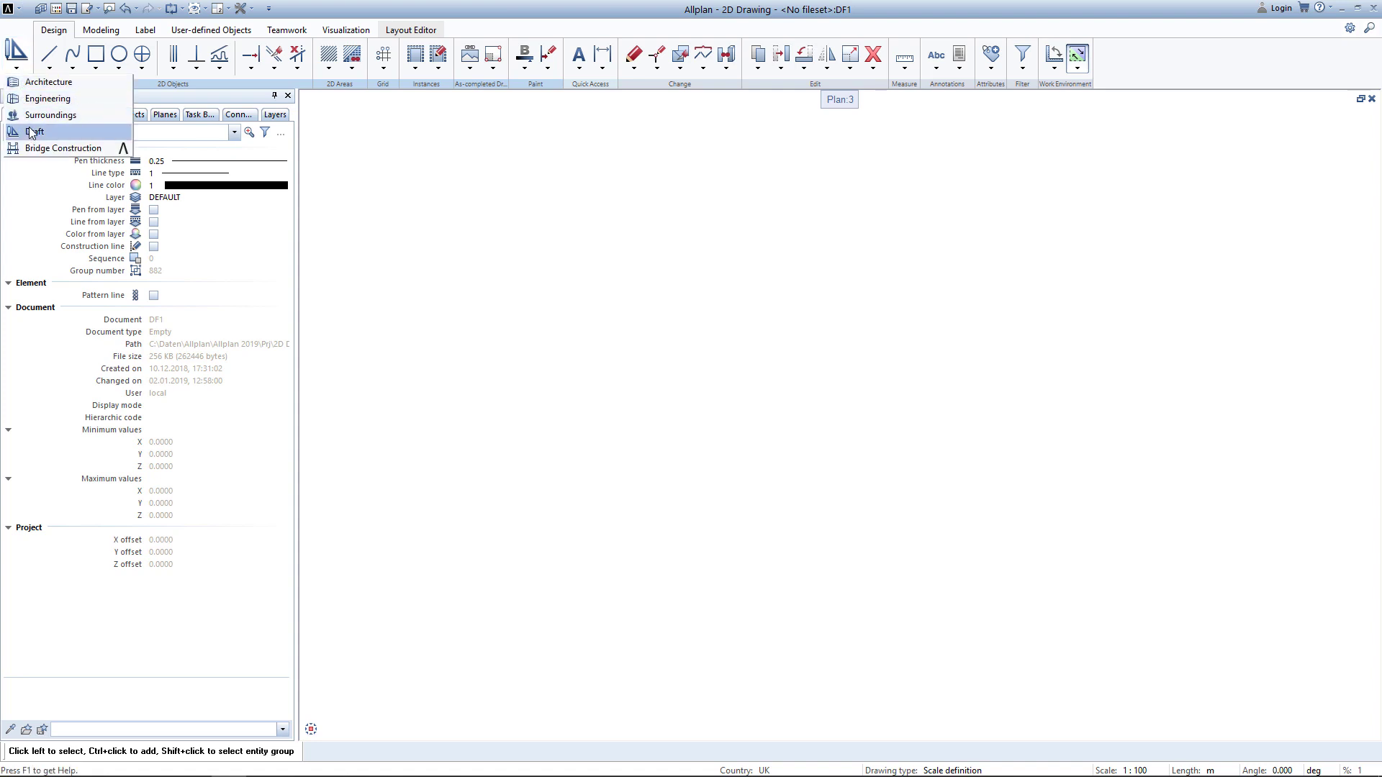
pyautogui.click(52, 36)
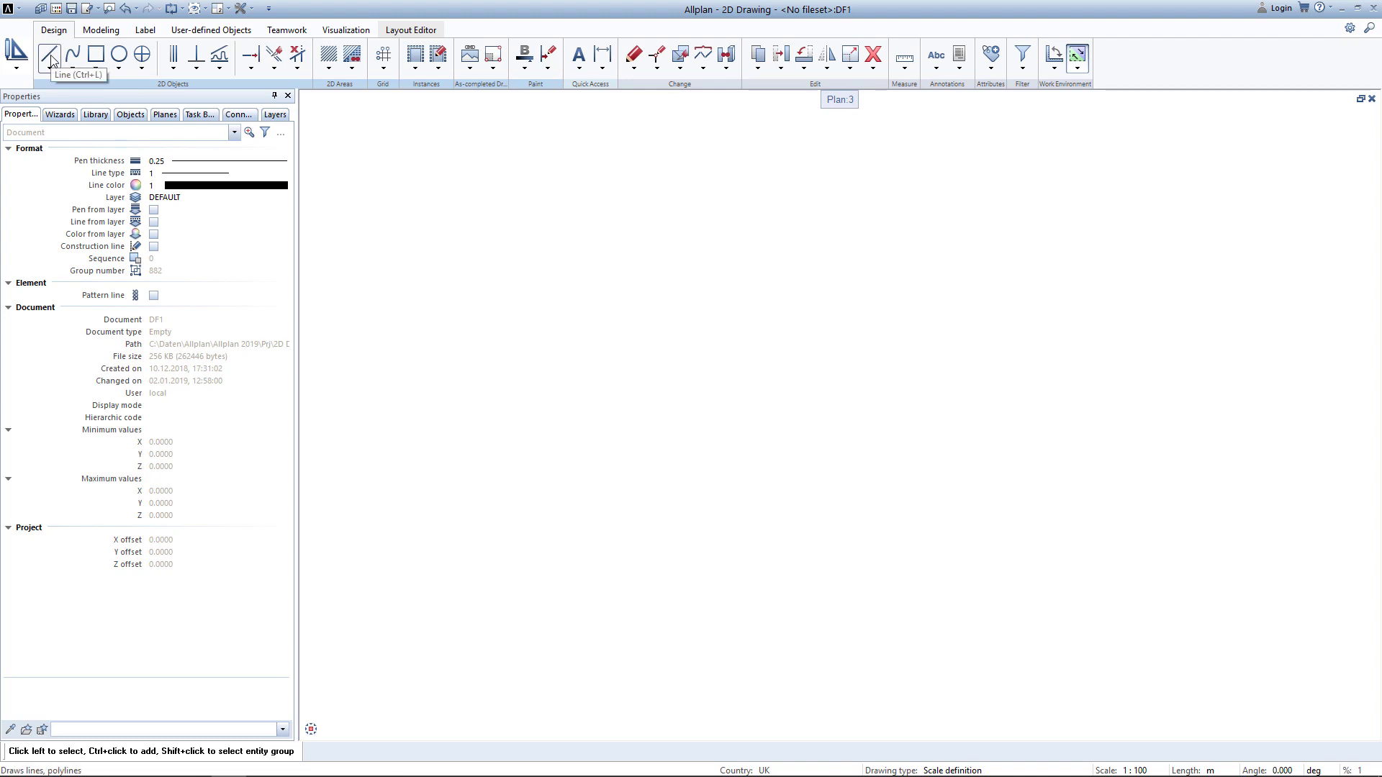
pyautogui.click(50, 57)
pyautogui.click(51, 58)
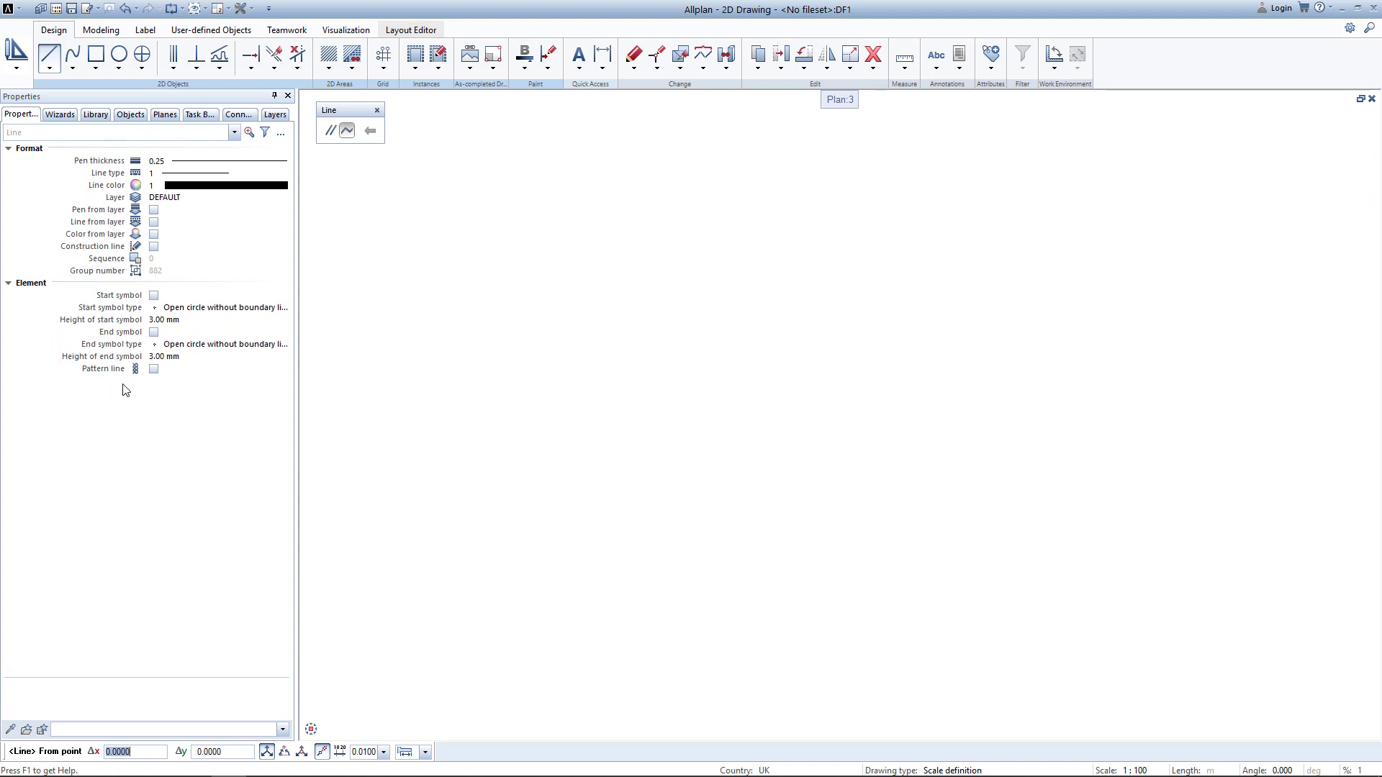
pyautogui.click(170, 175)
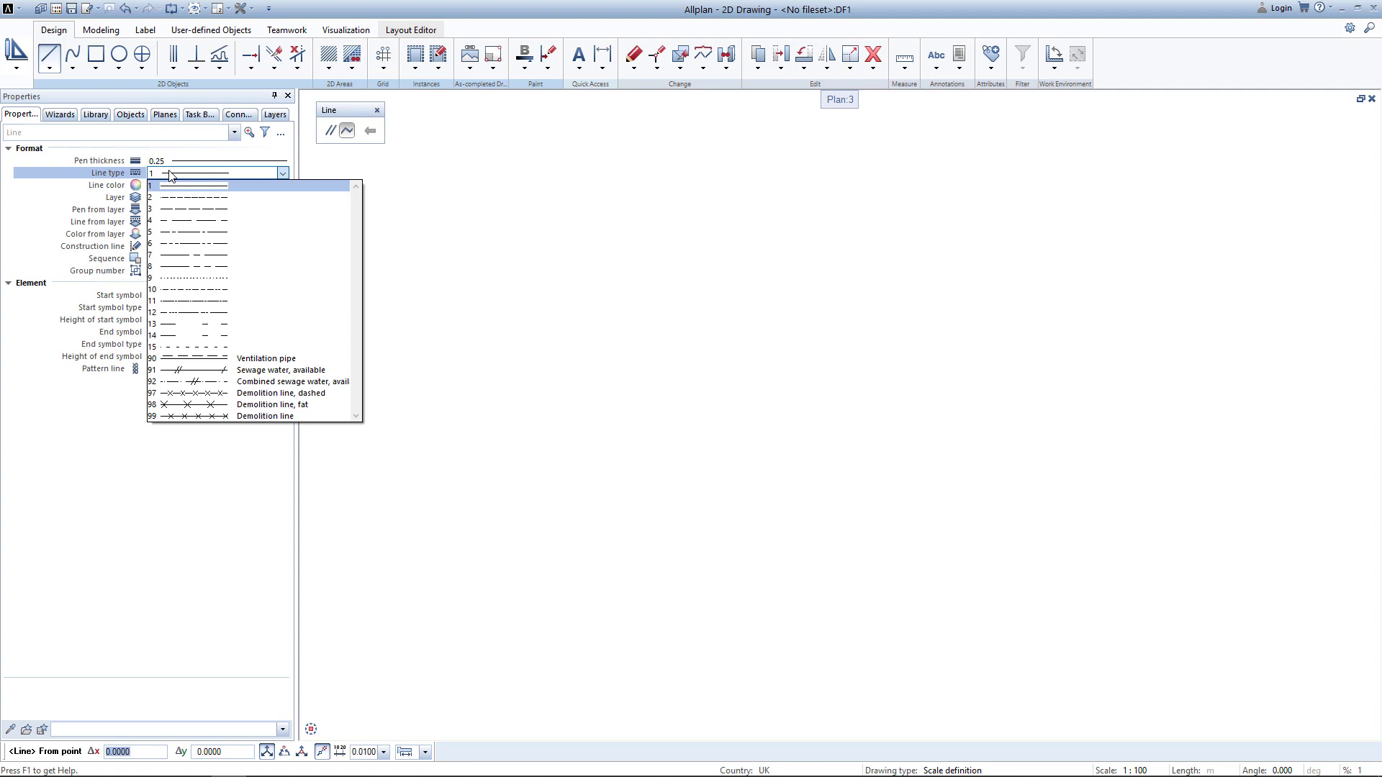
pyautogui.click(183, 233)
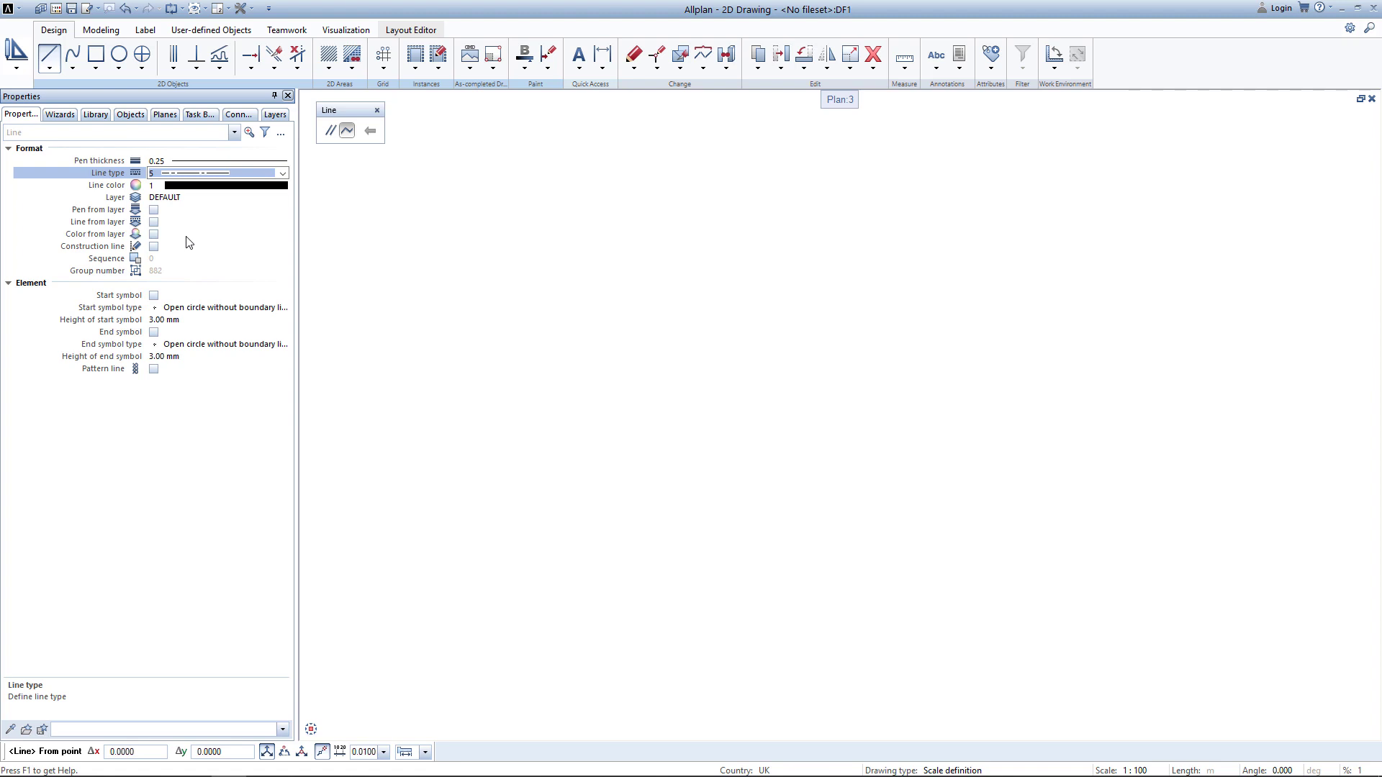
pyautogui.click(472, 549)
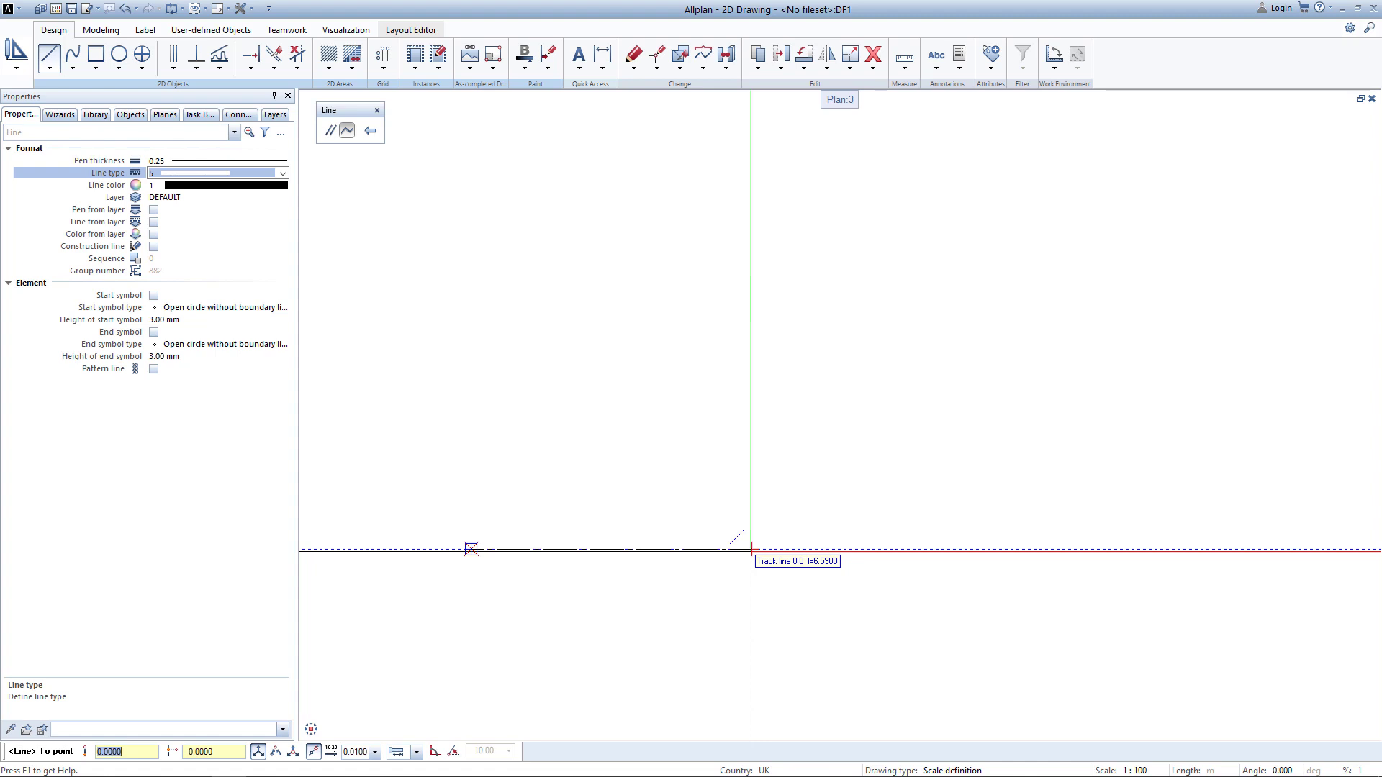
# Draw the 15 m bottom and 6 m right edges, then close the outline at the start corner.
pyautogui.write('15')
pyautogui.press('Return')
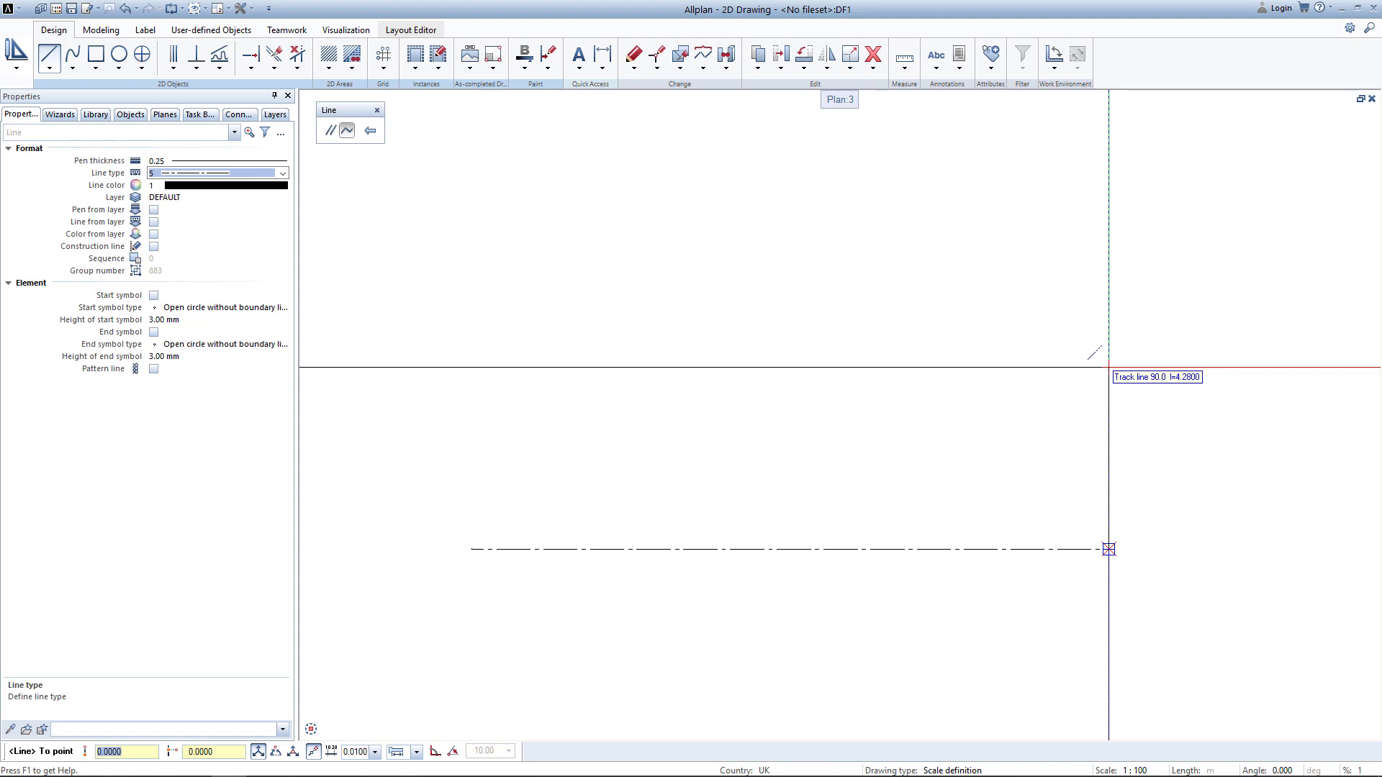
pyautogui.write('6')
pyautogui.press('Return')
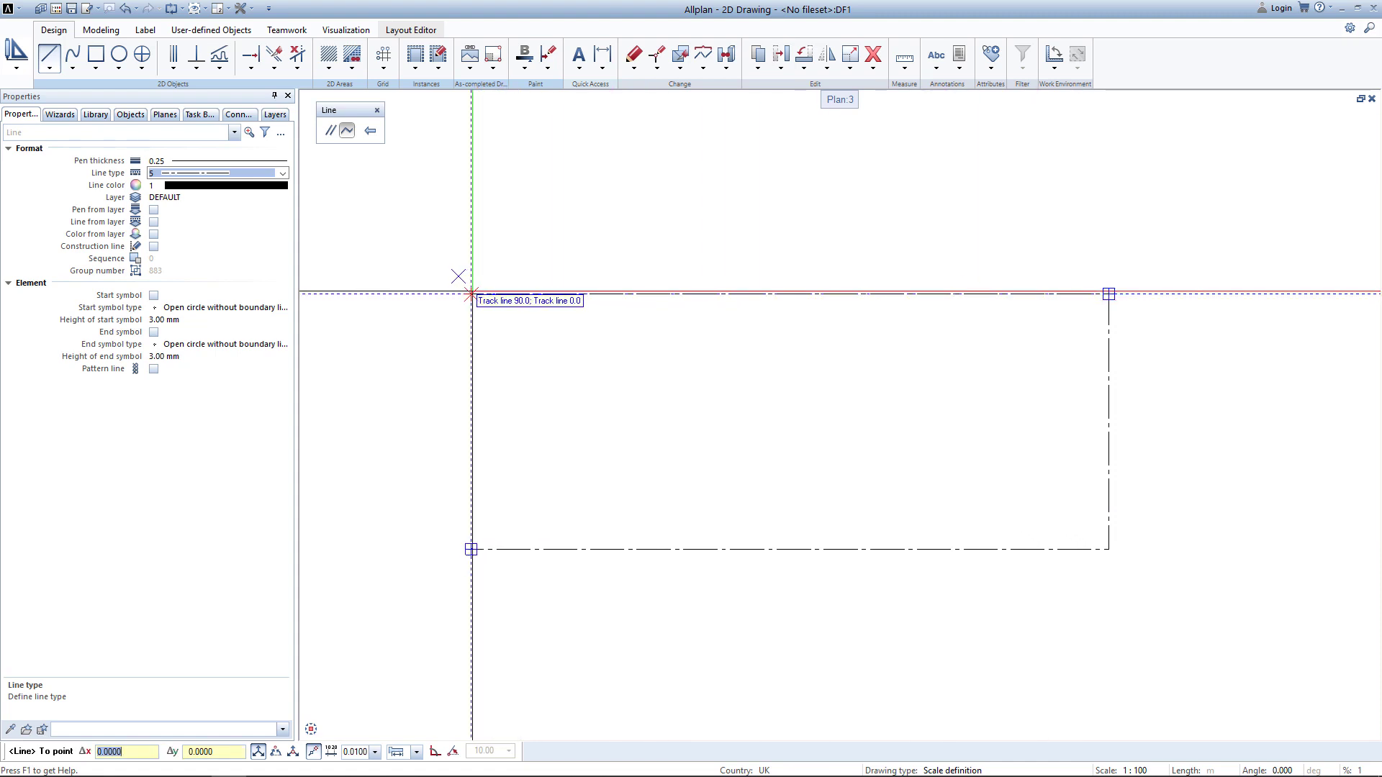
pyautogui.click(472, 294)
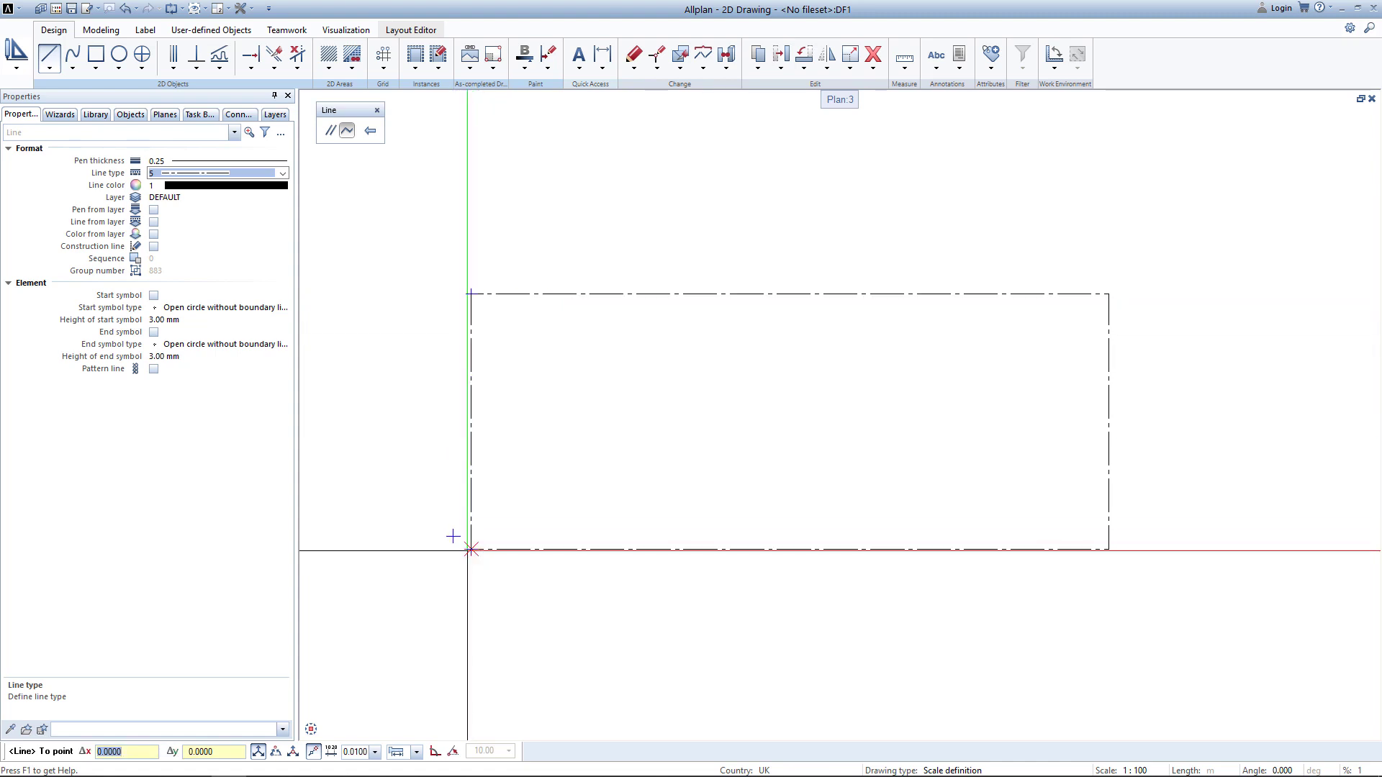
pyautogui.click(471, 549)
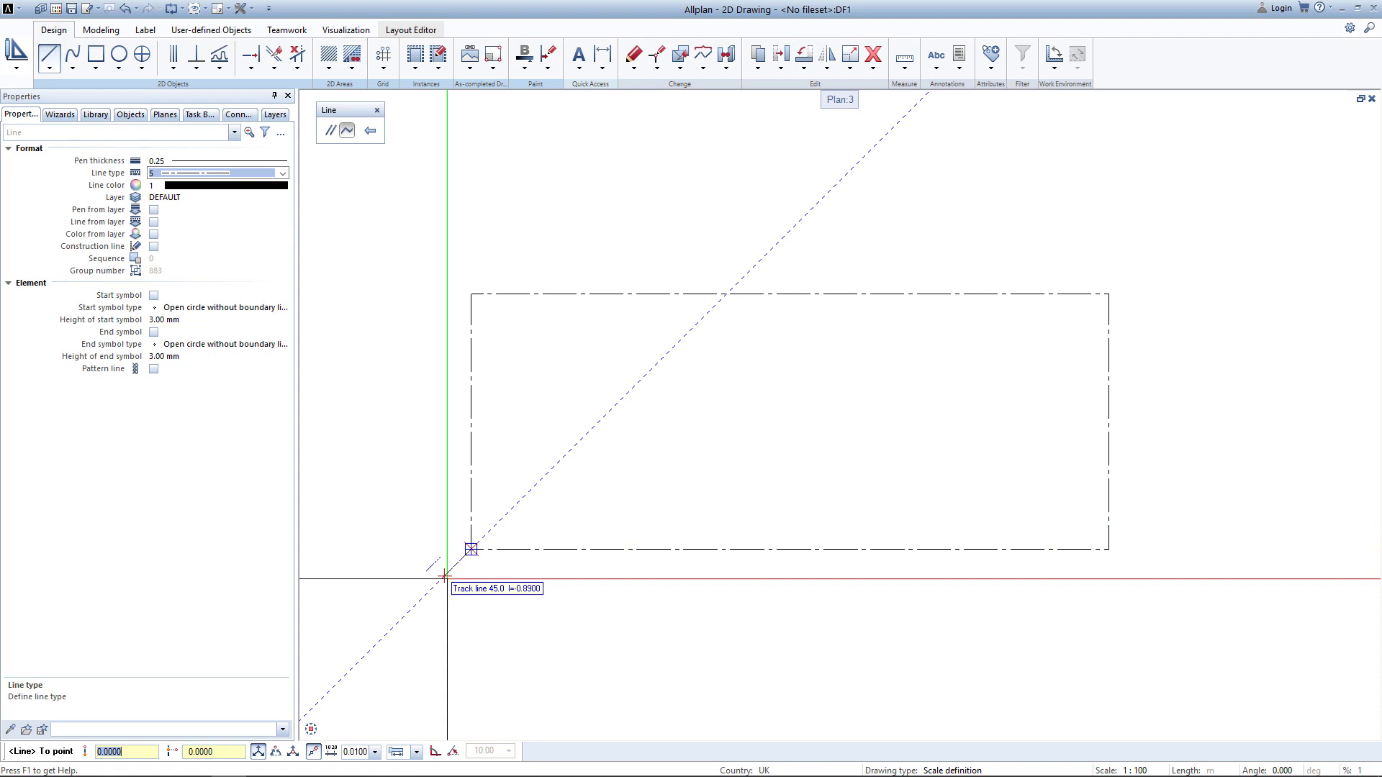
pyautogui.press('Escape')
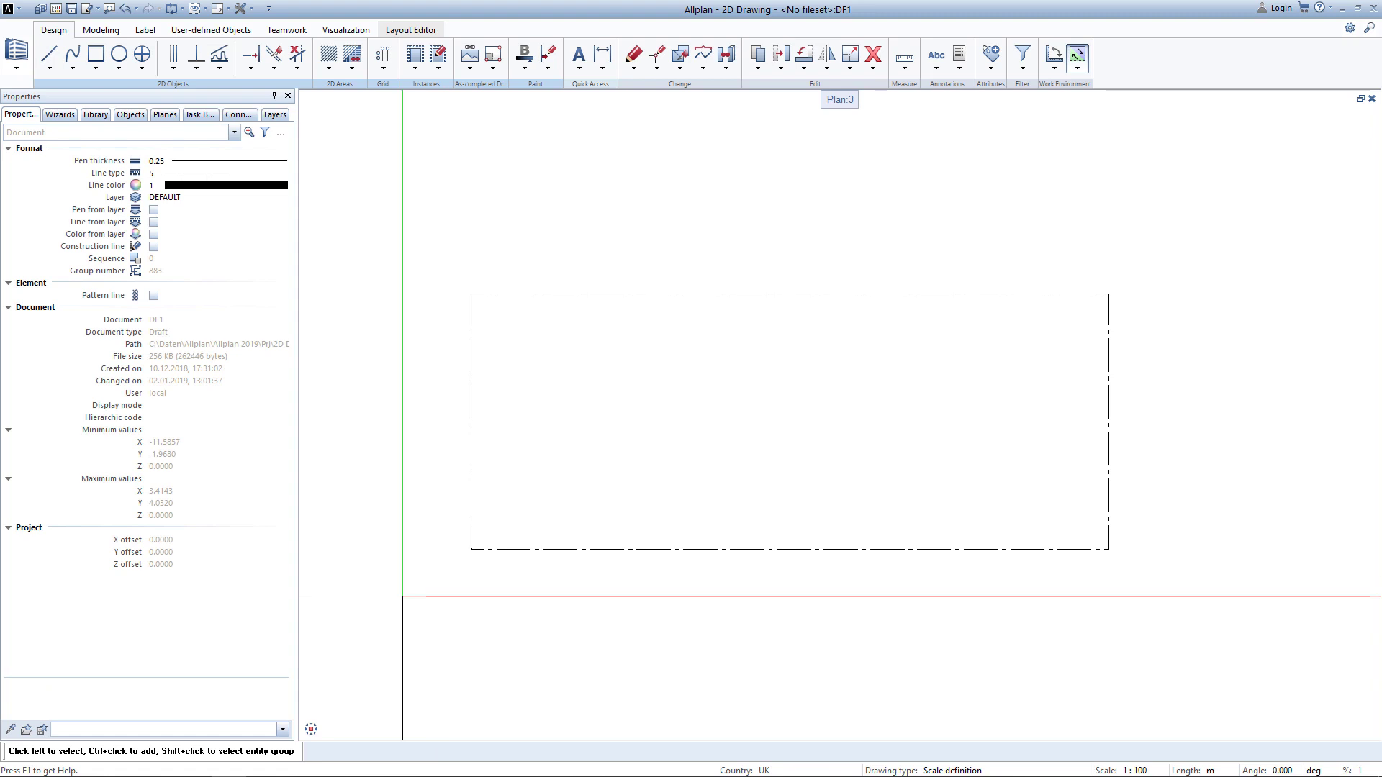
# Launch the Rectangle tool and switch its line type from 5 to solid type 1.
pyautogui.click(101, 59)
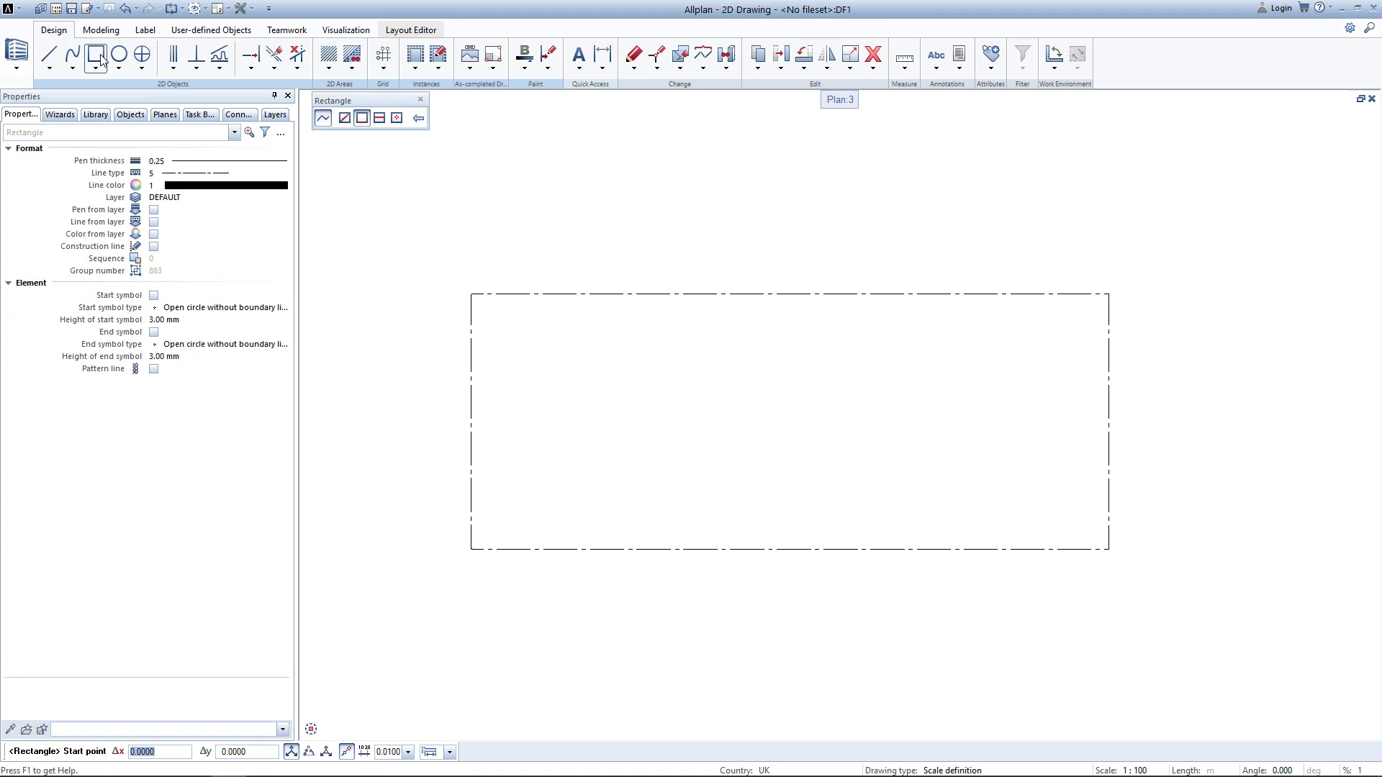
pyautogui.click(178, 176)
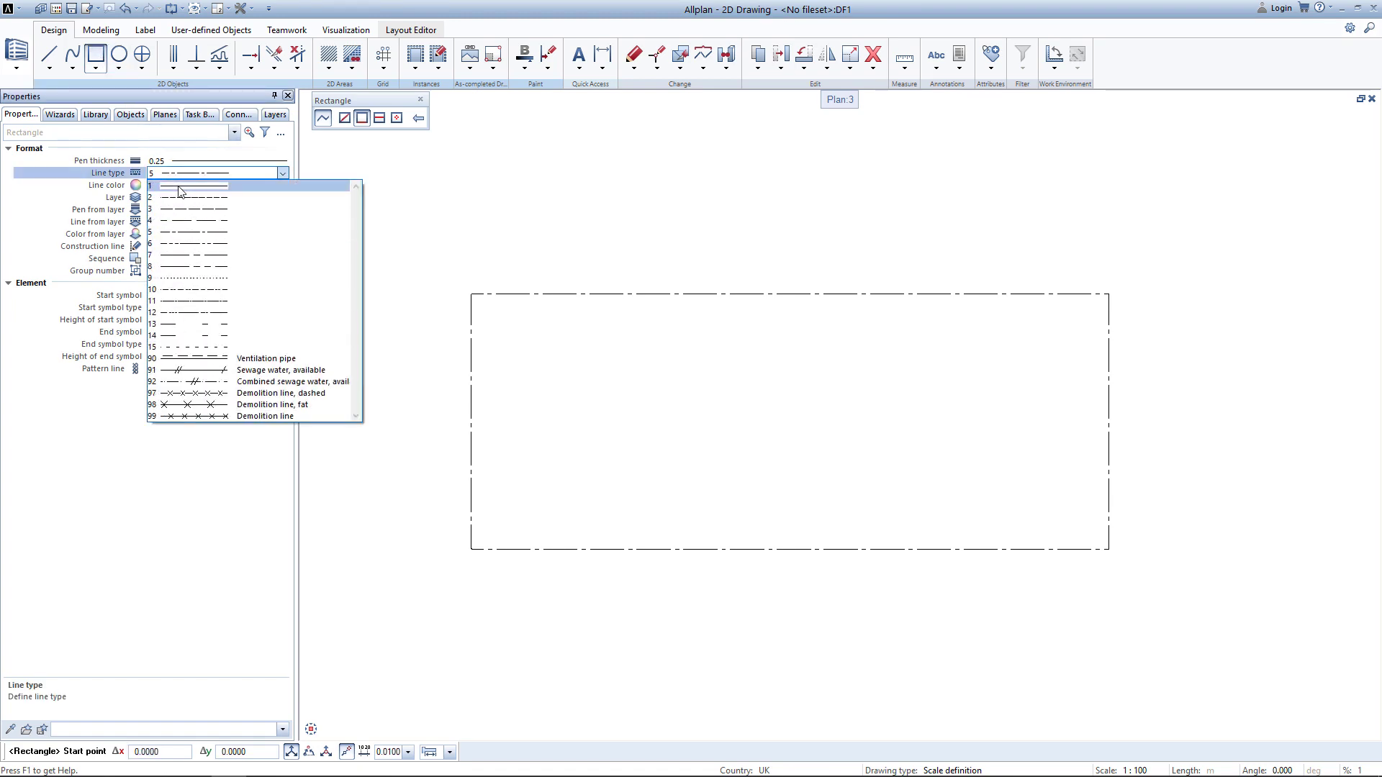
pyautogui.click(180, 187)
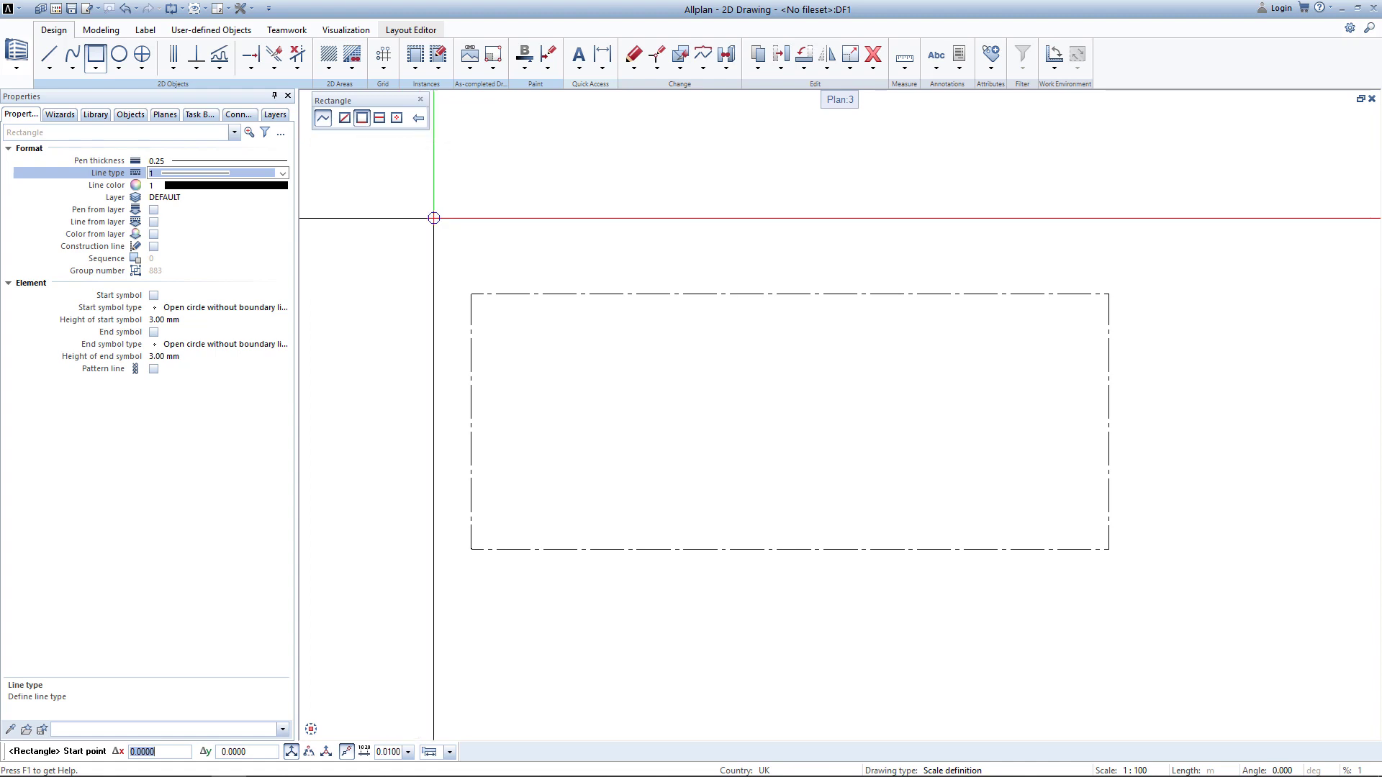
# Draw a full-height solid rectangle from the outline's top edge to bottom edge, 10 m wide.
pyautogui.click(552, 282)
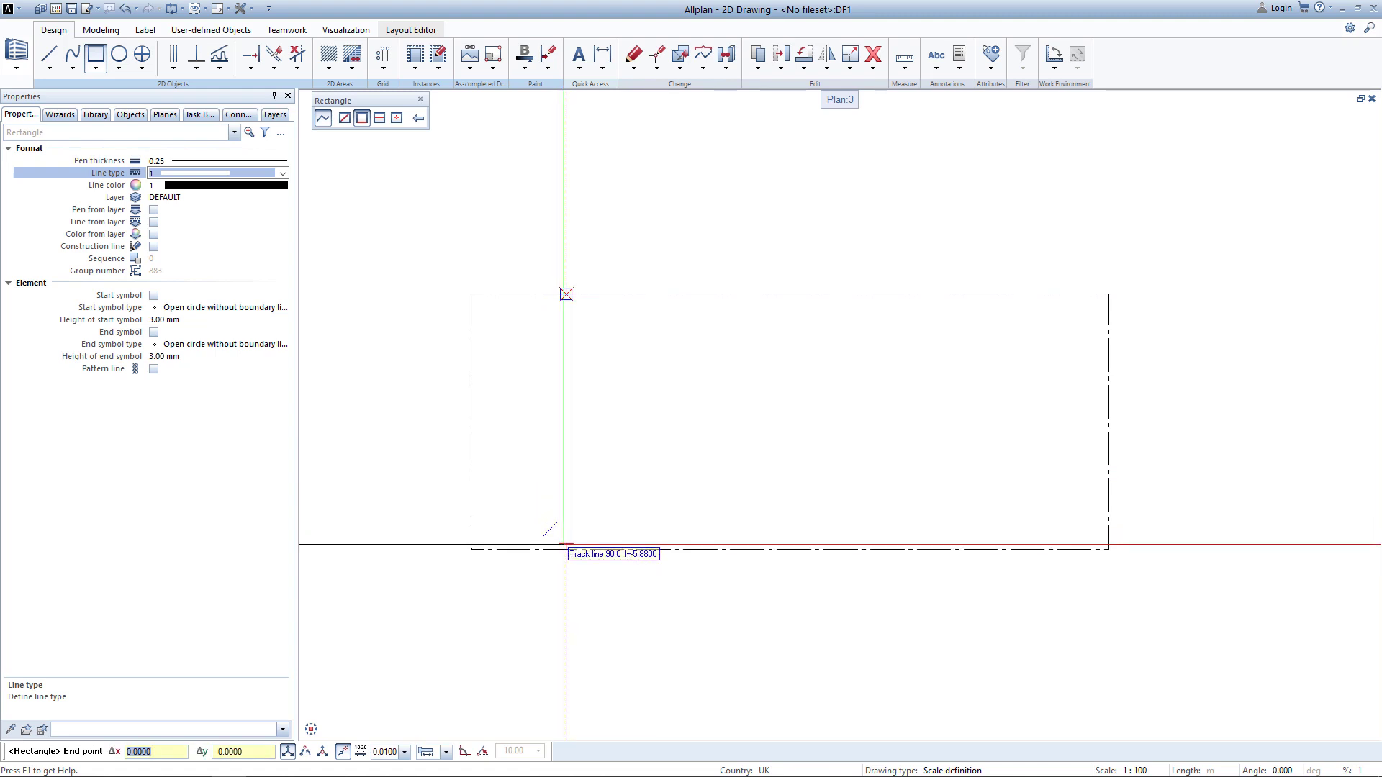
pyautogui.click(565, 551)
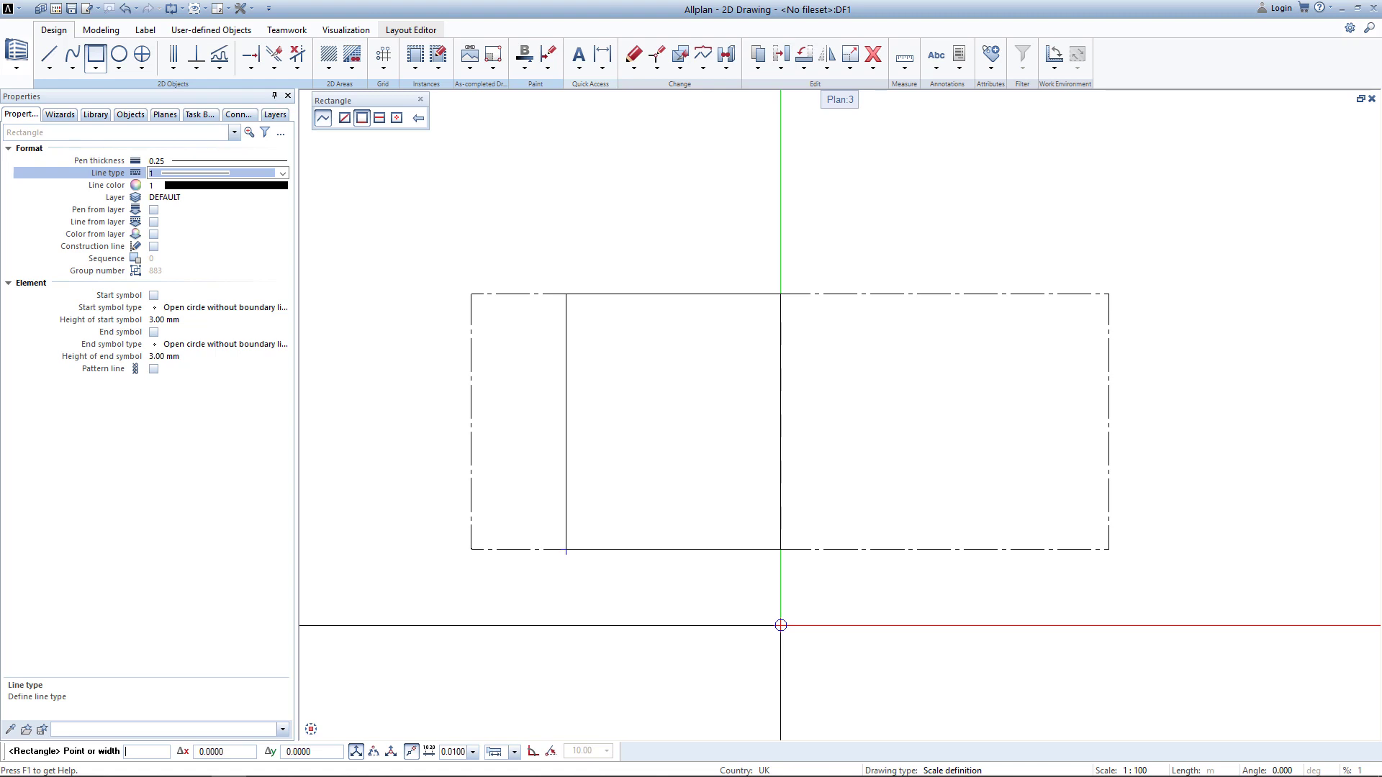
pyautogui.click(216, 752)
pyautogui.write('10')
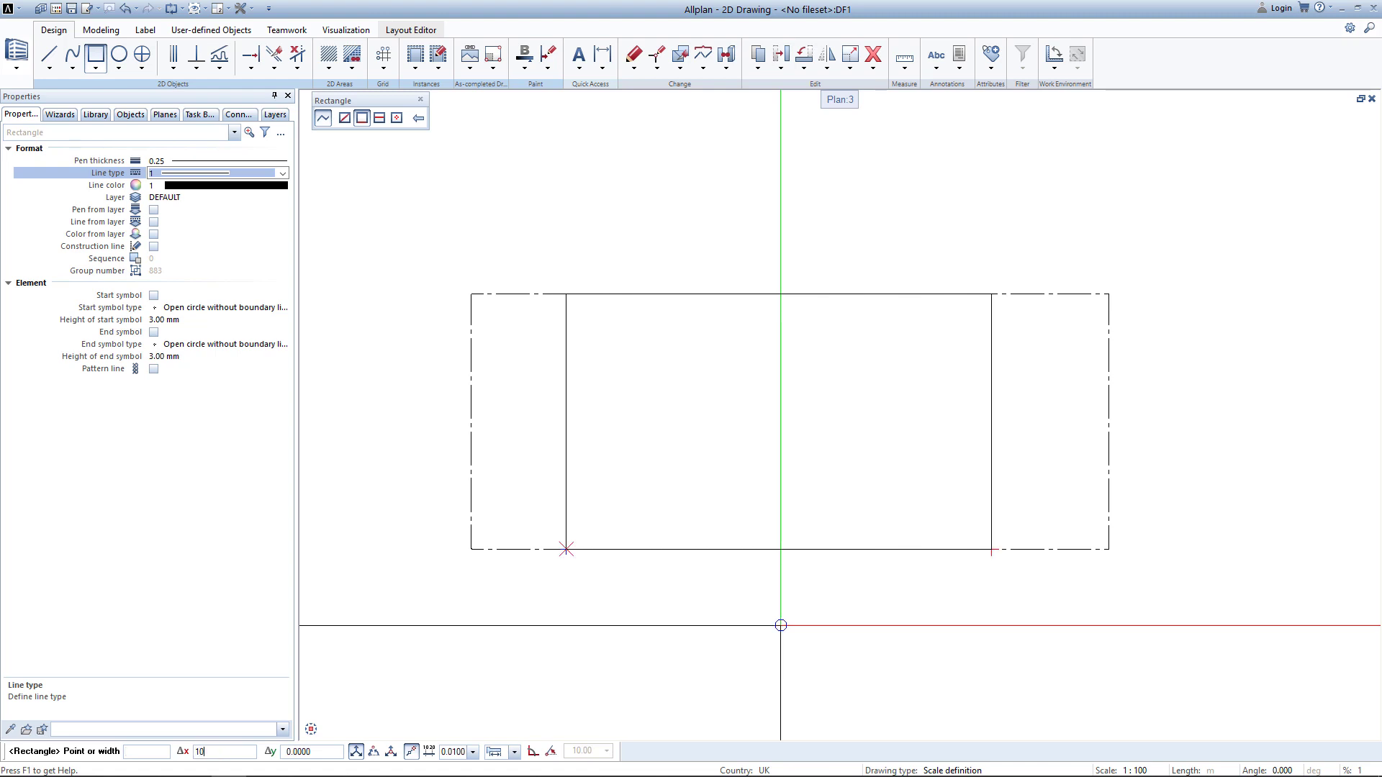
pyautogui.press('Return')
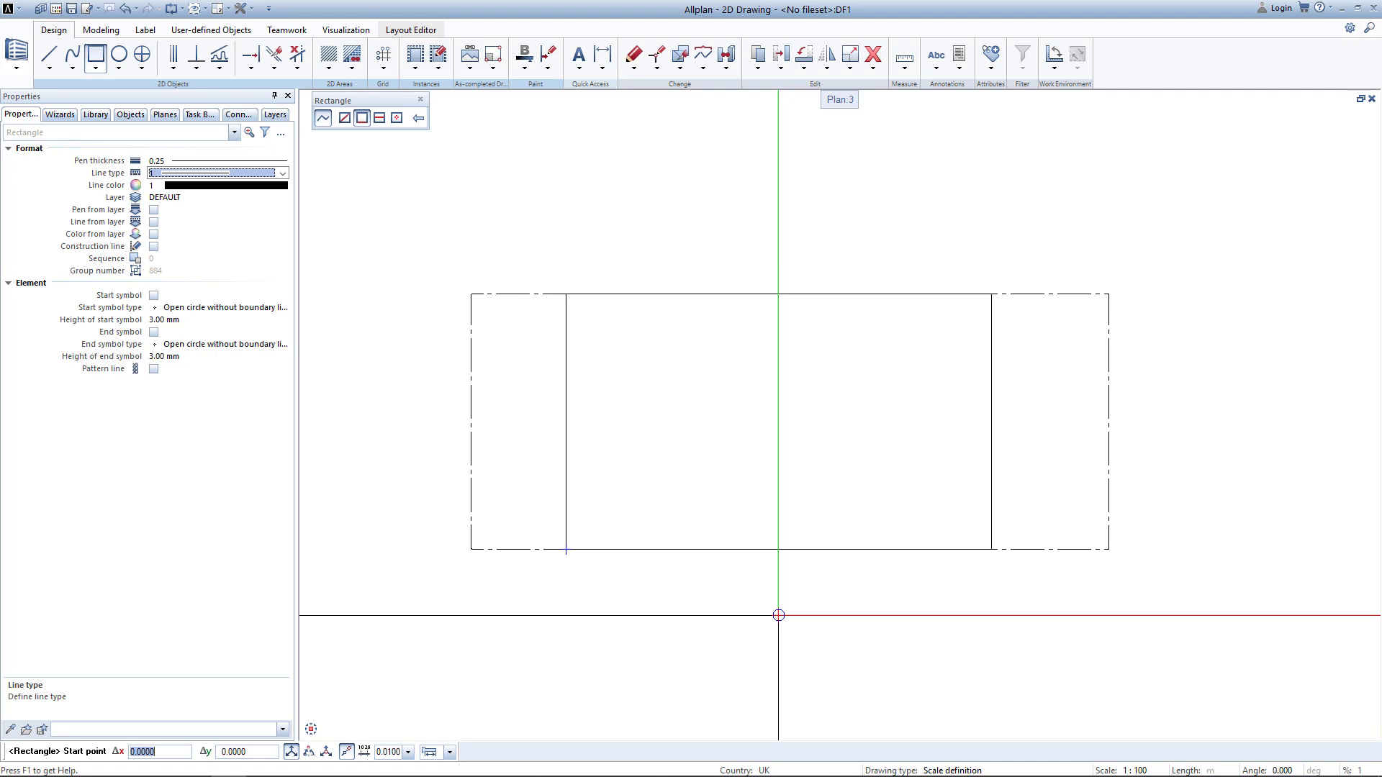
pyautogui.press('Escape')
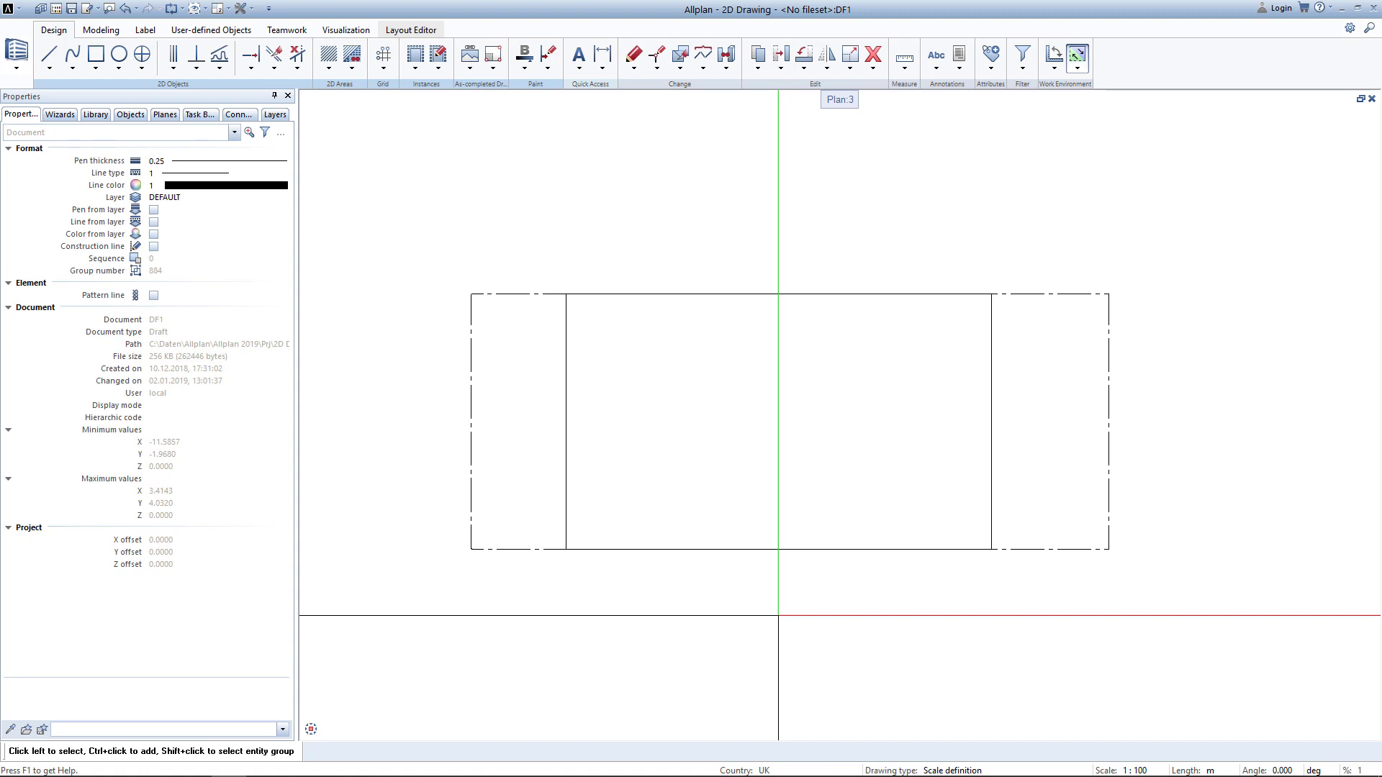
# With Parallel's Enclose option, pick the rectangle's left, top, right and bottom sides, closing on the left.
pyautogui.click(180, 71)
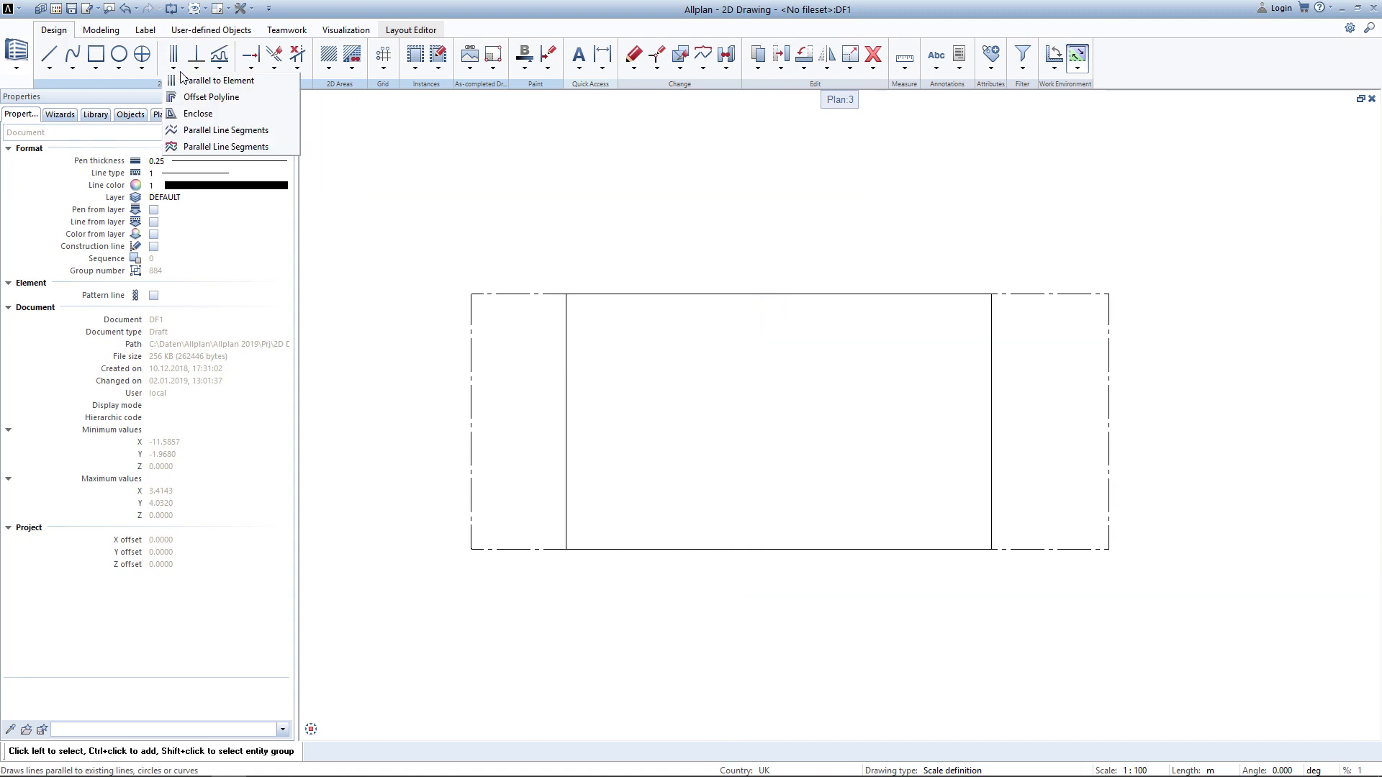
pyautogui.click(189, 114)
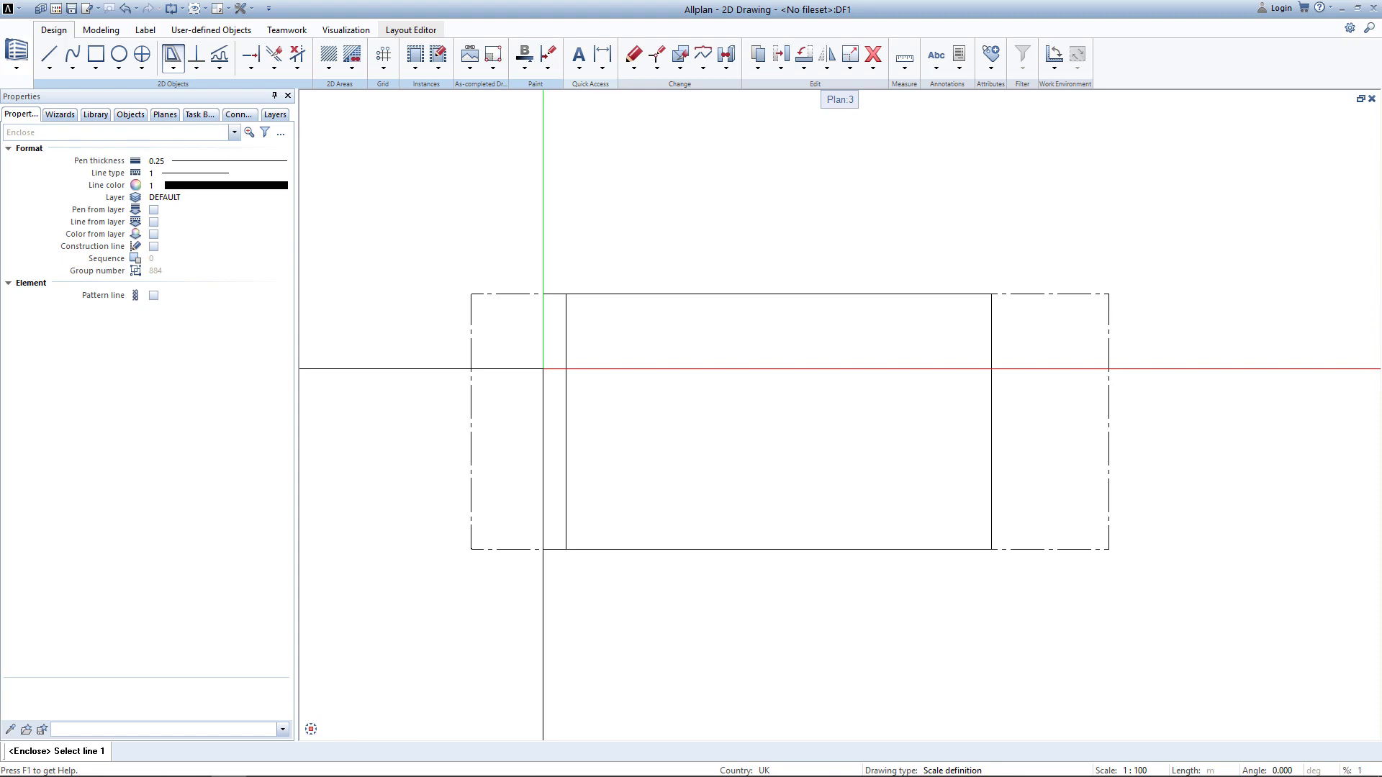
pyautogui.click(566, 369)
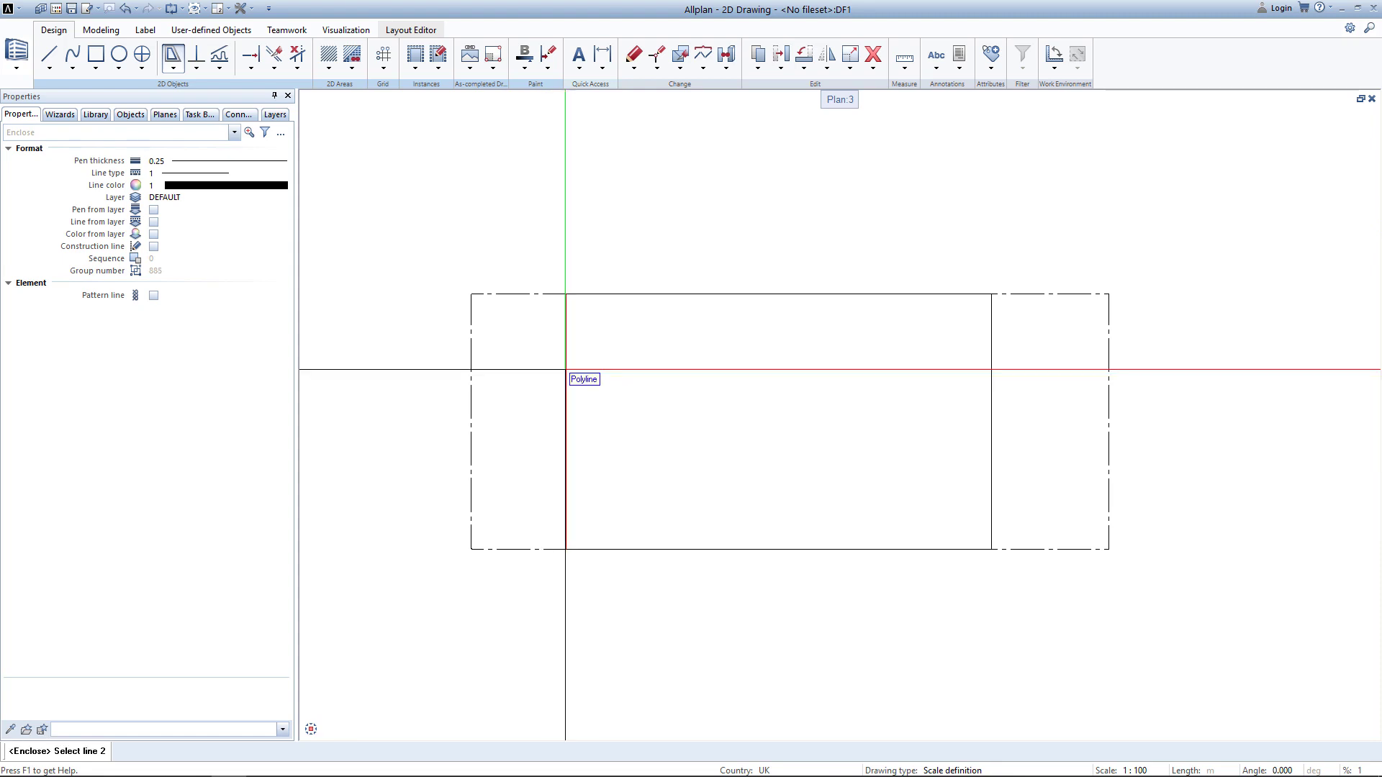
pyautogui.click(612, 294)
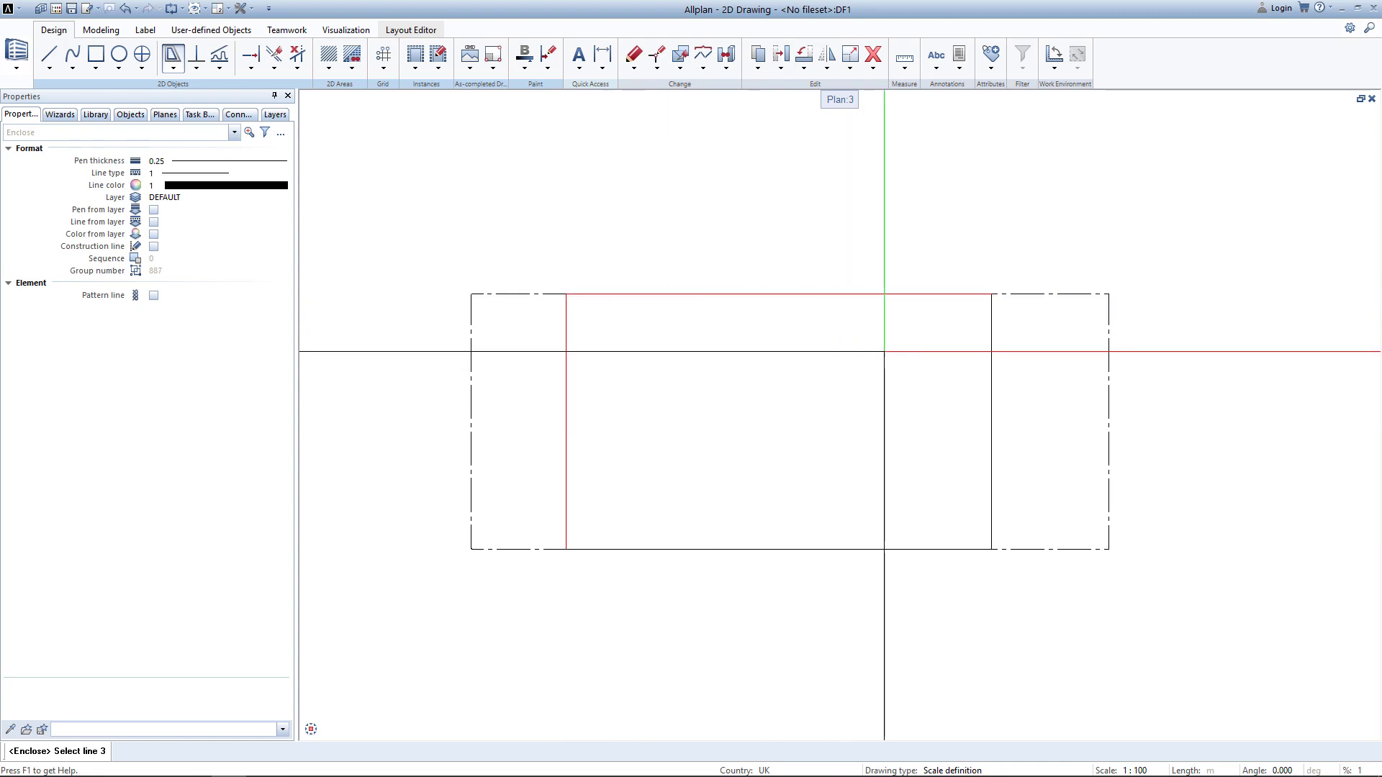
pyautogui.click(991, 353)
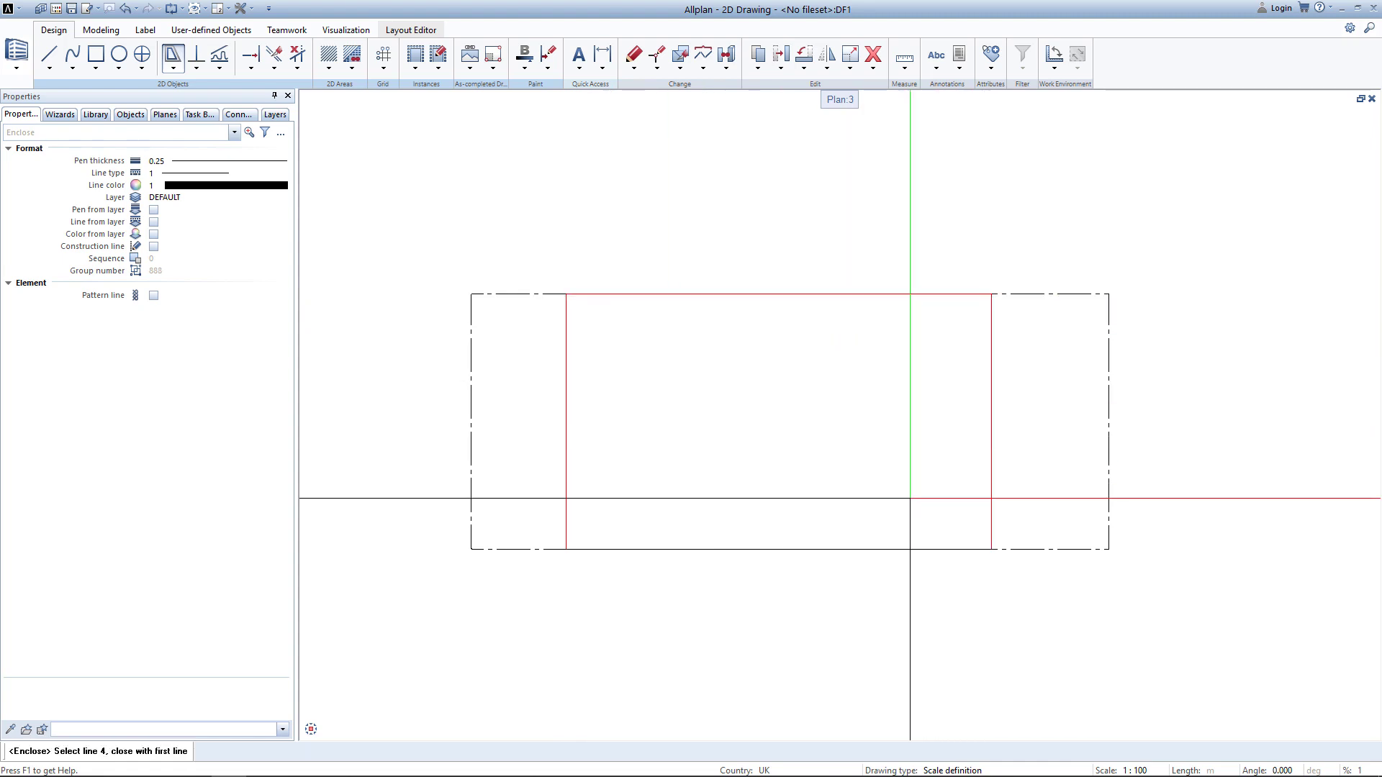
pyautogui.click(910, 549)
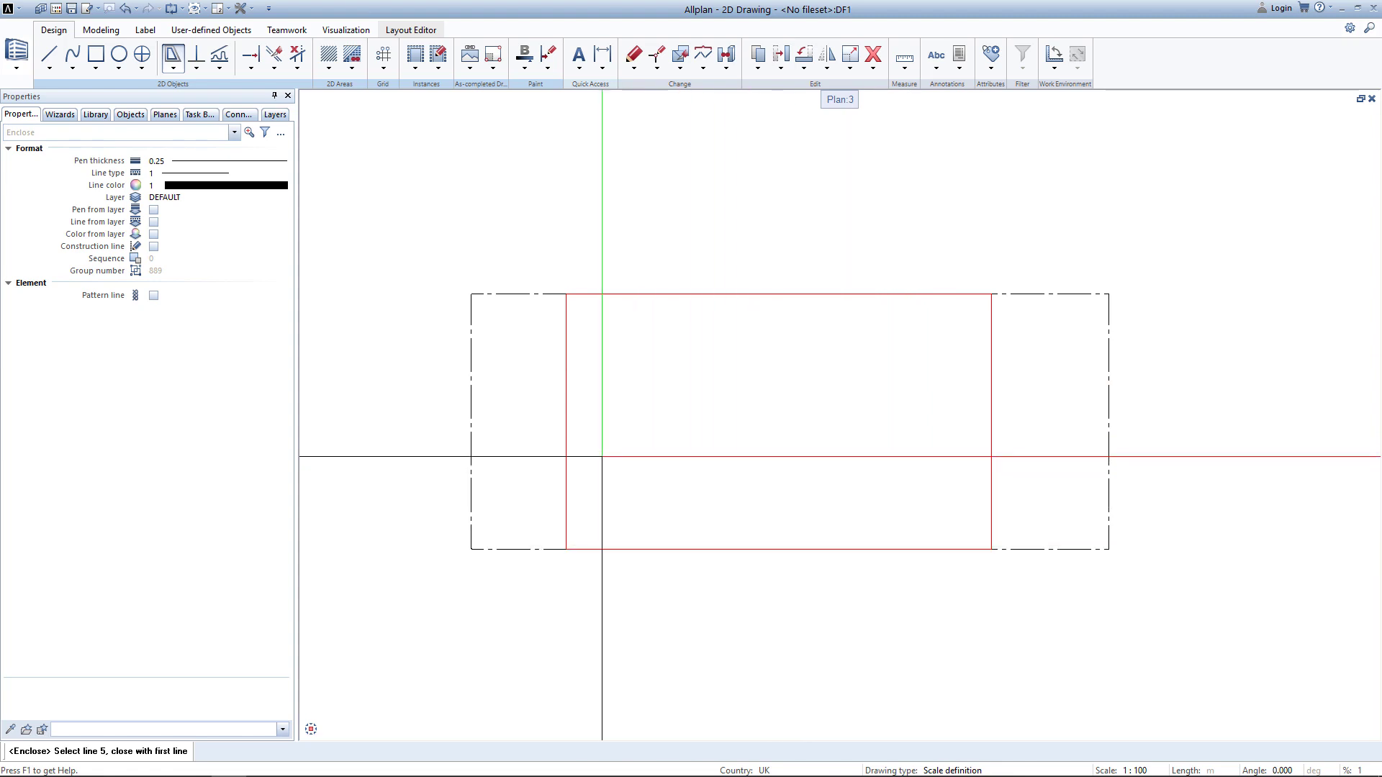
pyautogui.click(567, 446)
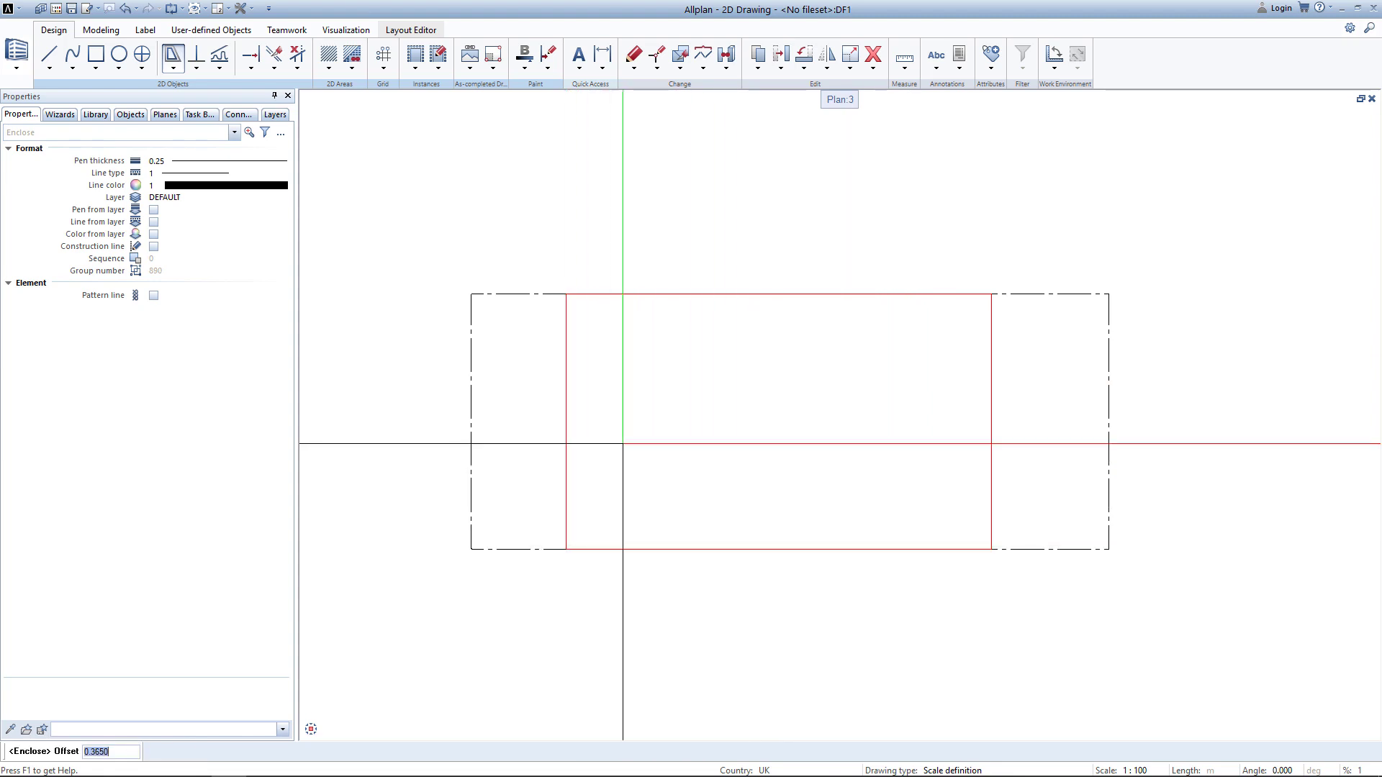
# Offset the enclosure 0.40 to the inside, creating an inner rectangle.
pyautogui.click(118, 757)
pyautogui.write('.40')
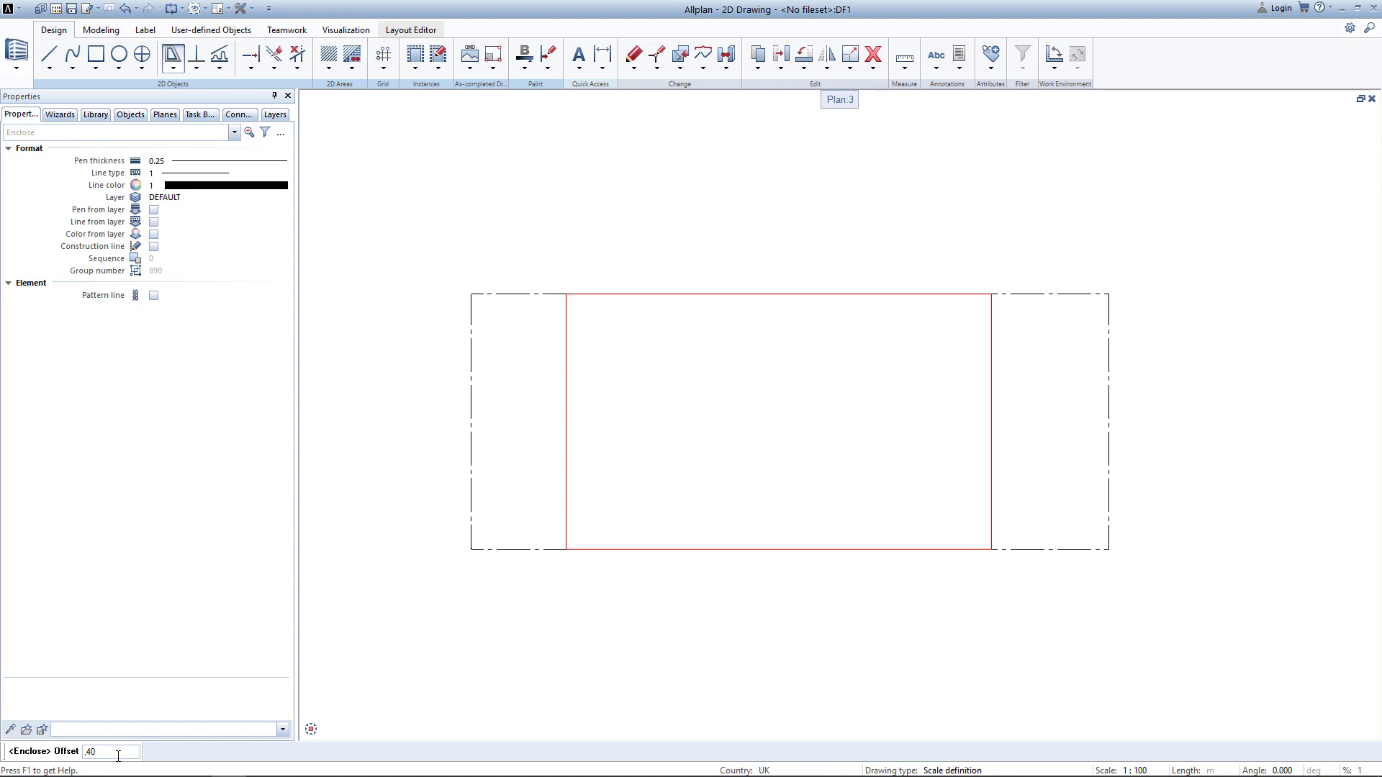
pyautogui.press('Return')
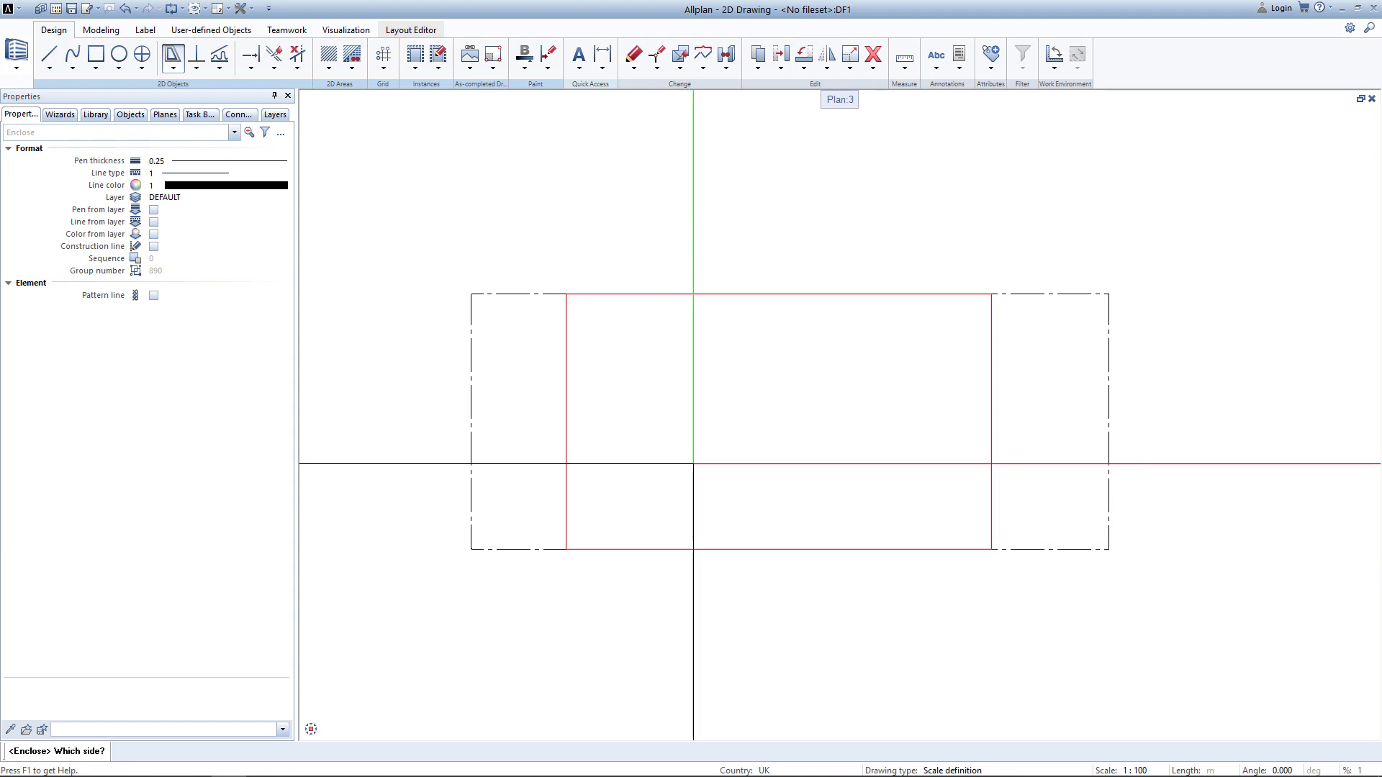
pyautogui.click(693, 463)
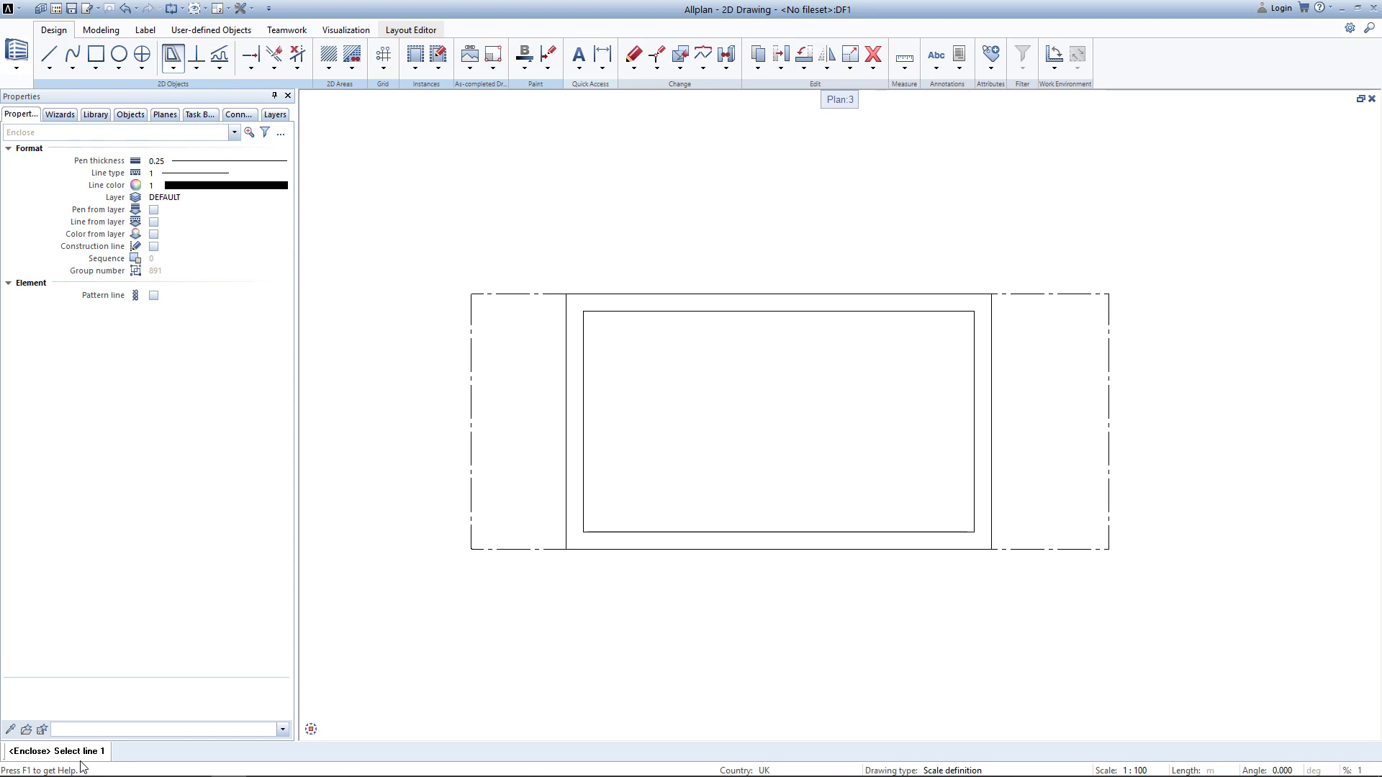
pyautogui.press('Escape')
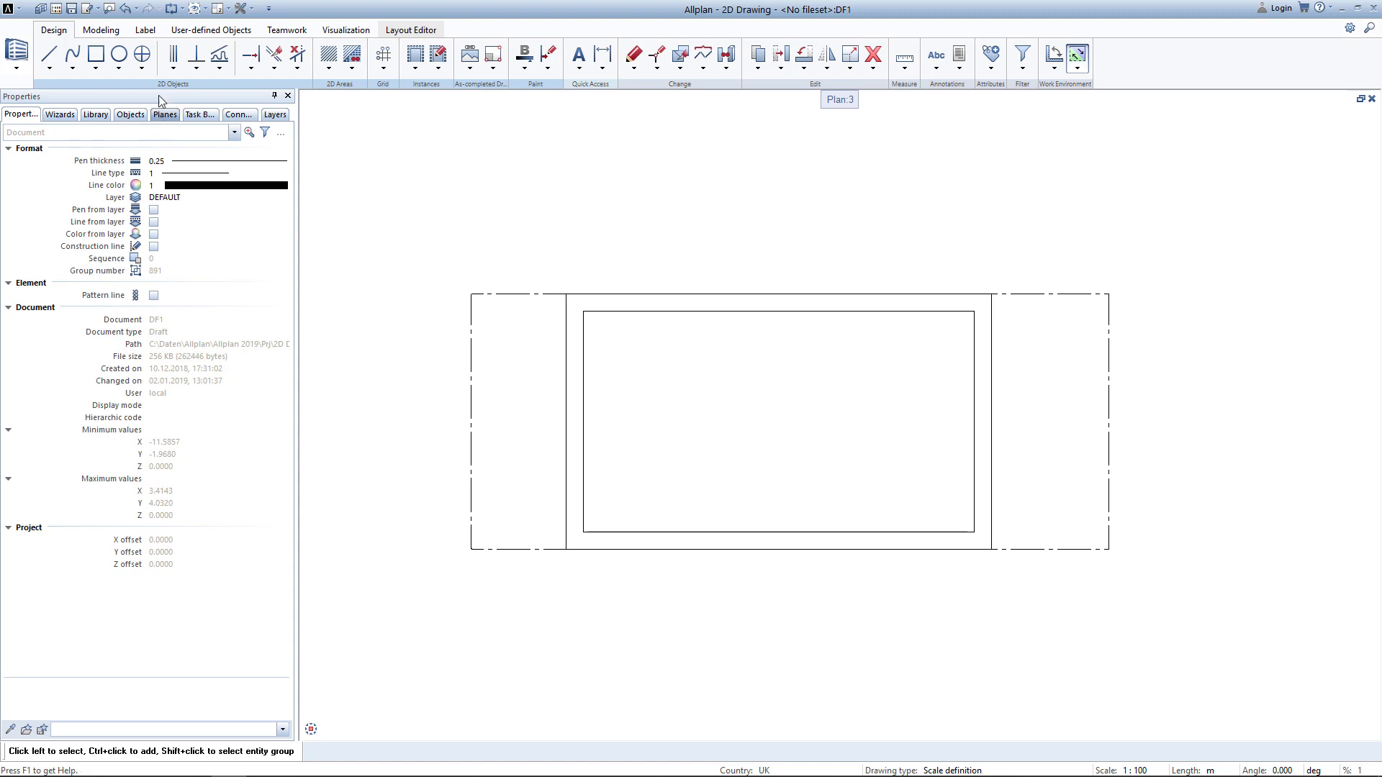
# Add a vertical dividing line parallel to the inner right edge, plus one copy 0.125 beside it.
pyautogui.click(171, 58)
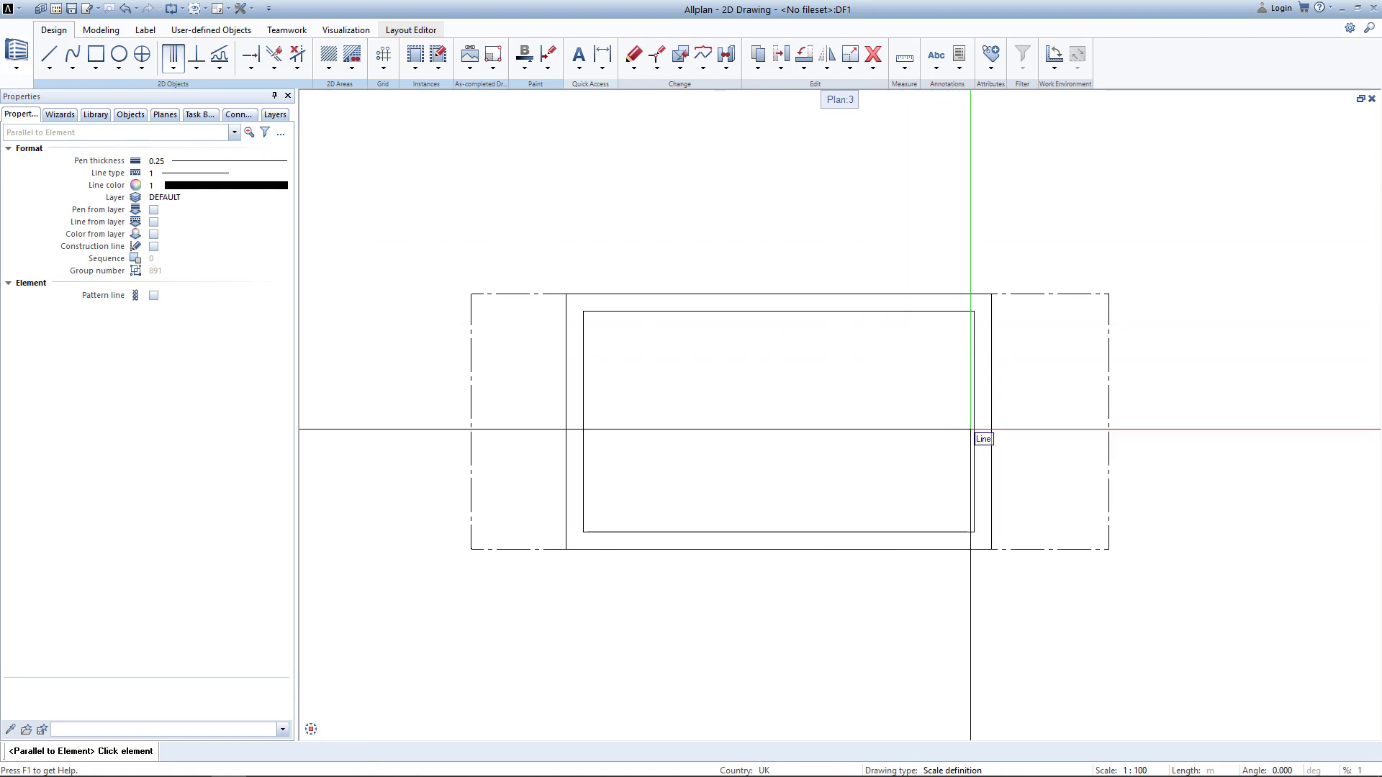
pyautogui.click(974, 430)
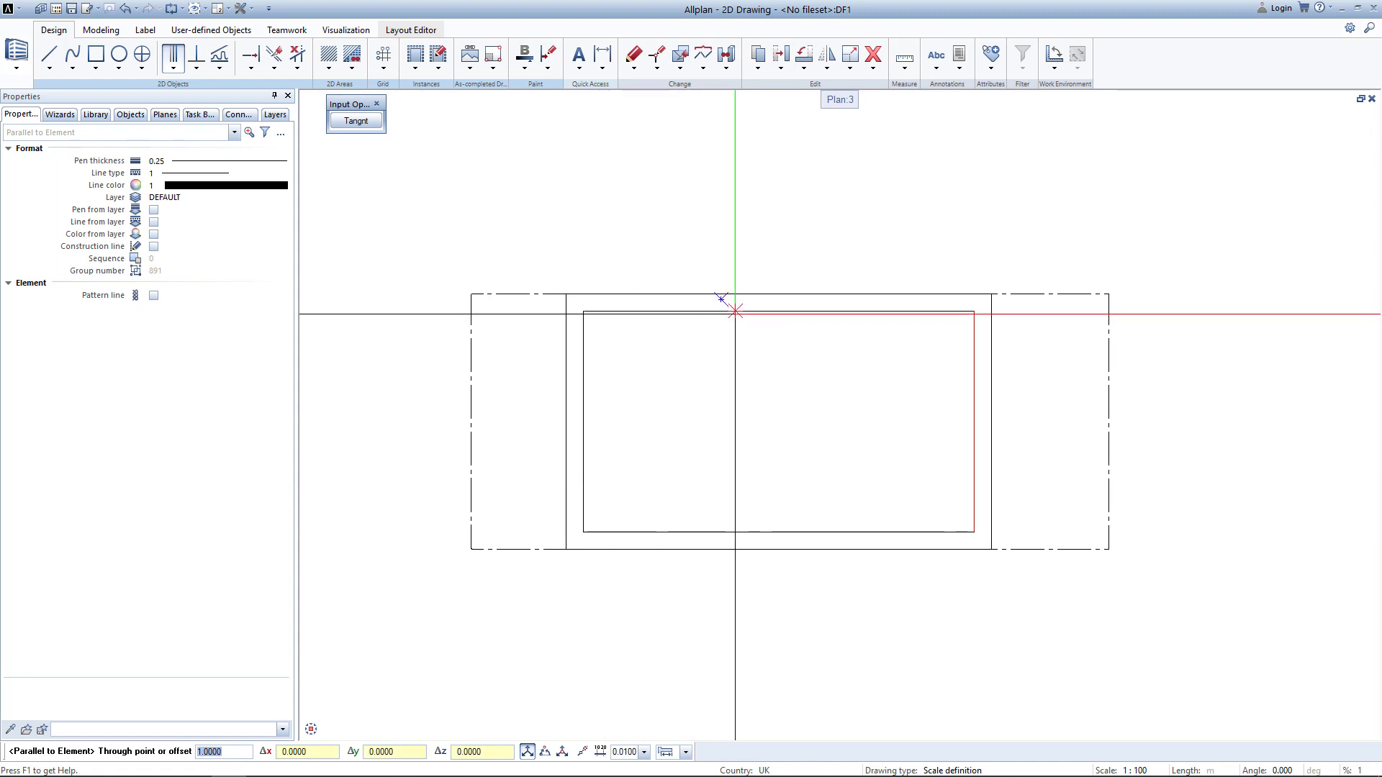
pyautogui.click(735, 311)
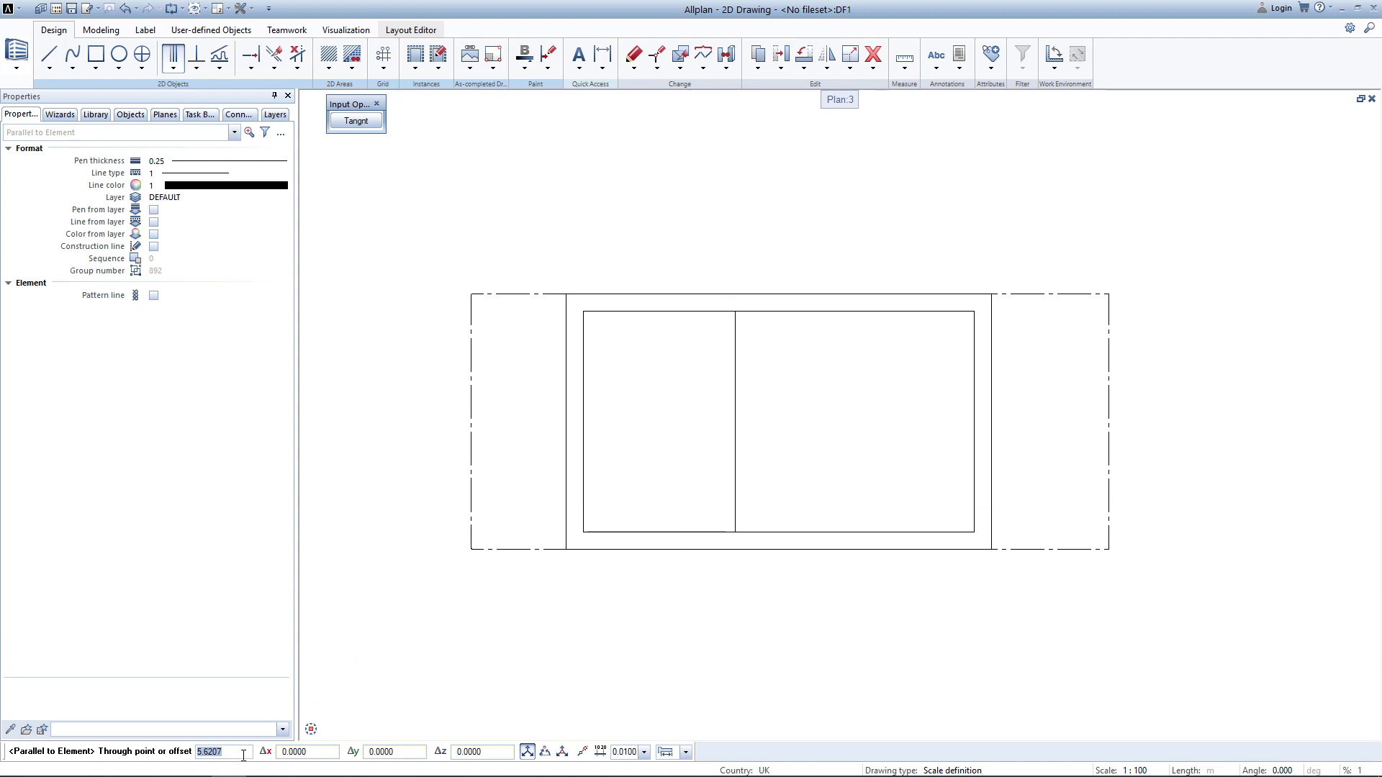
pyautogui.write('.125')
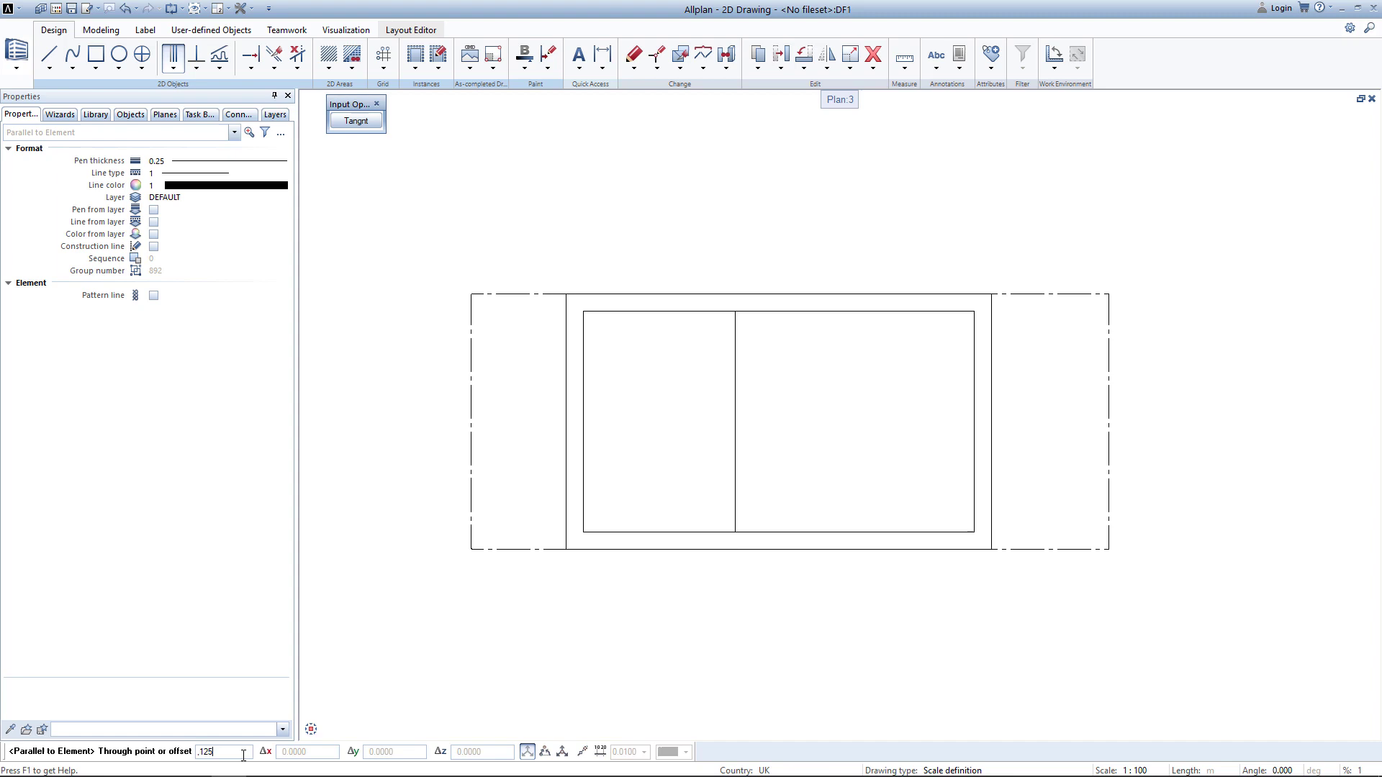
pyautogui.press('Return')
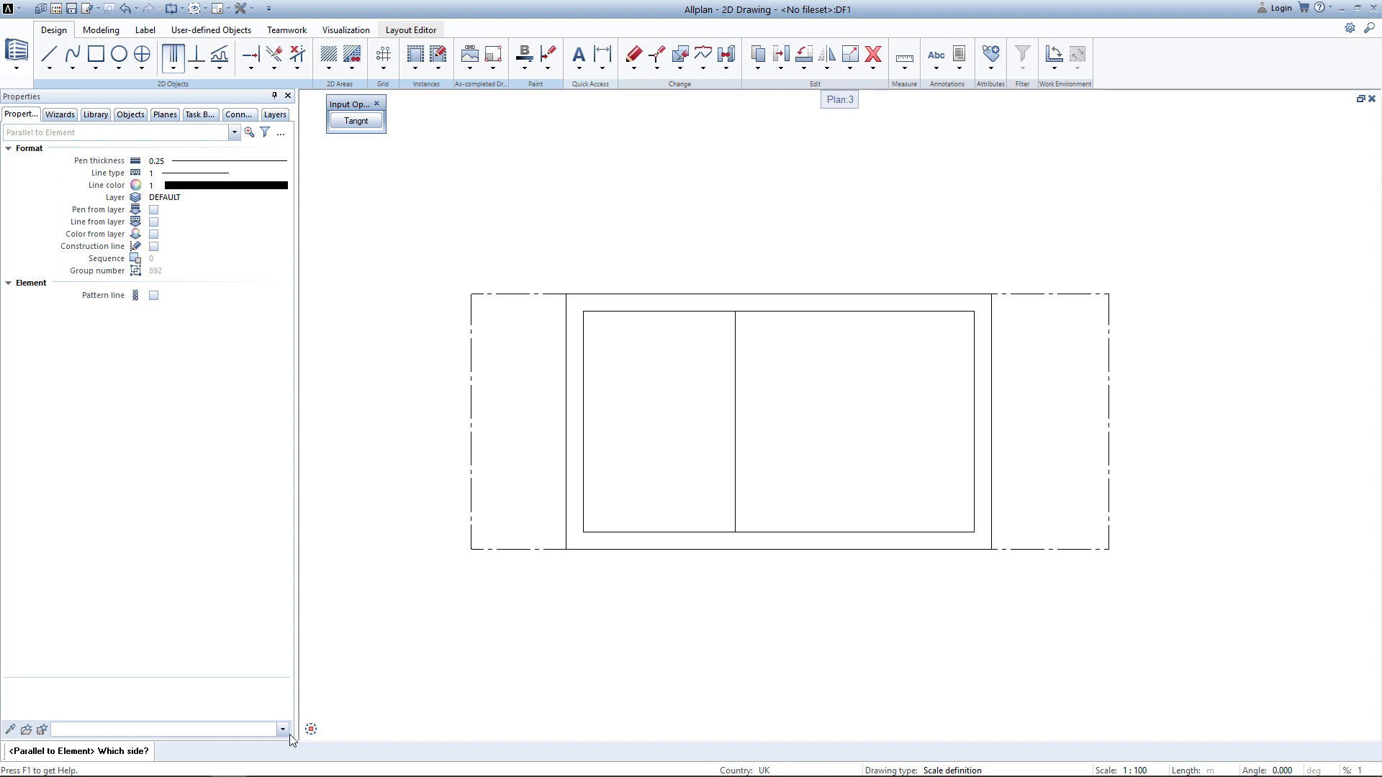
pyautogui.click(713, 511)
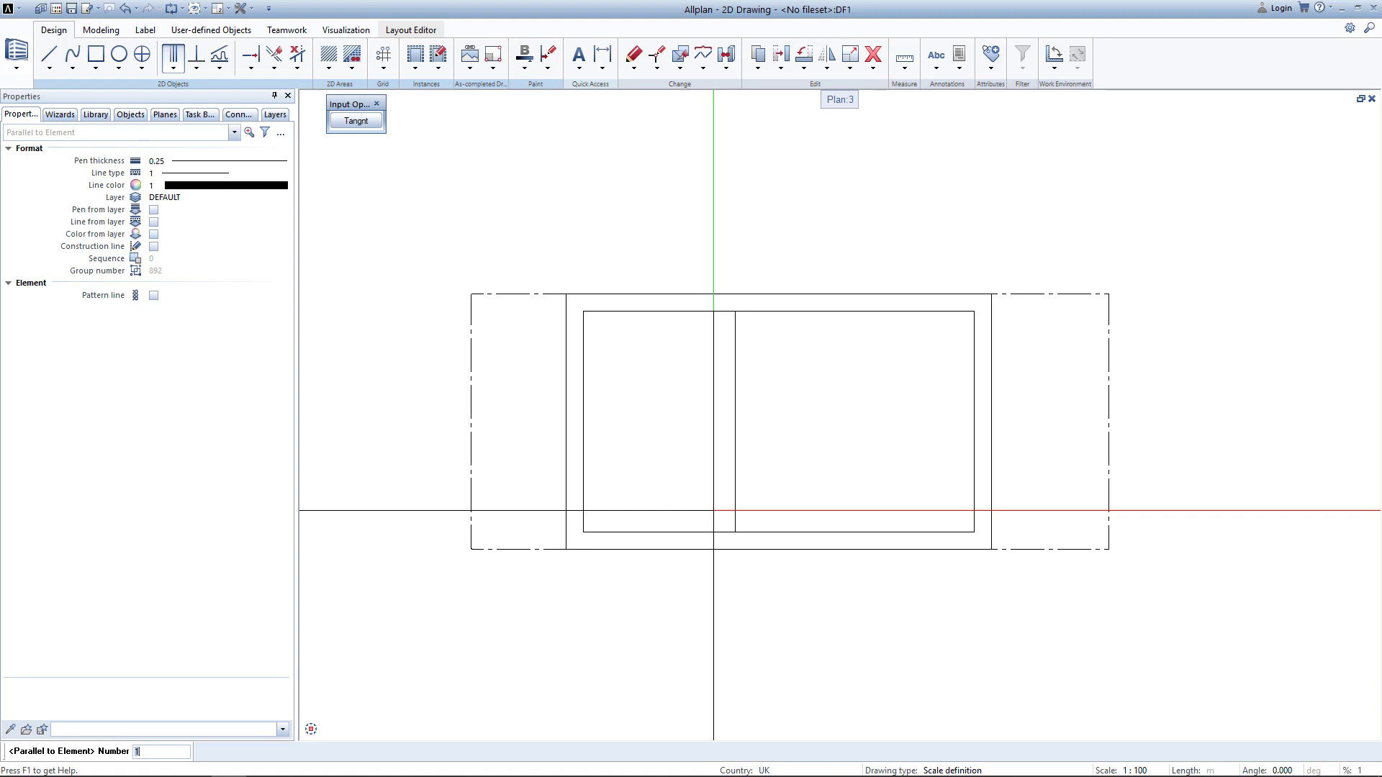
pyautogui.press('Return')
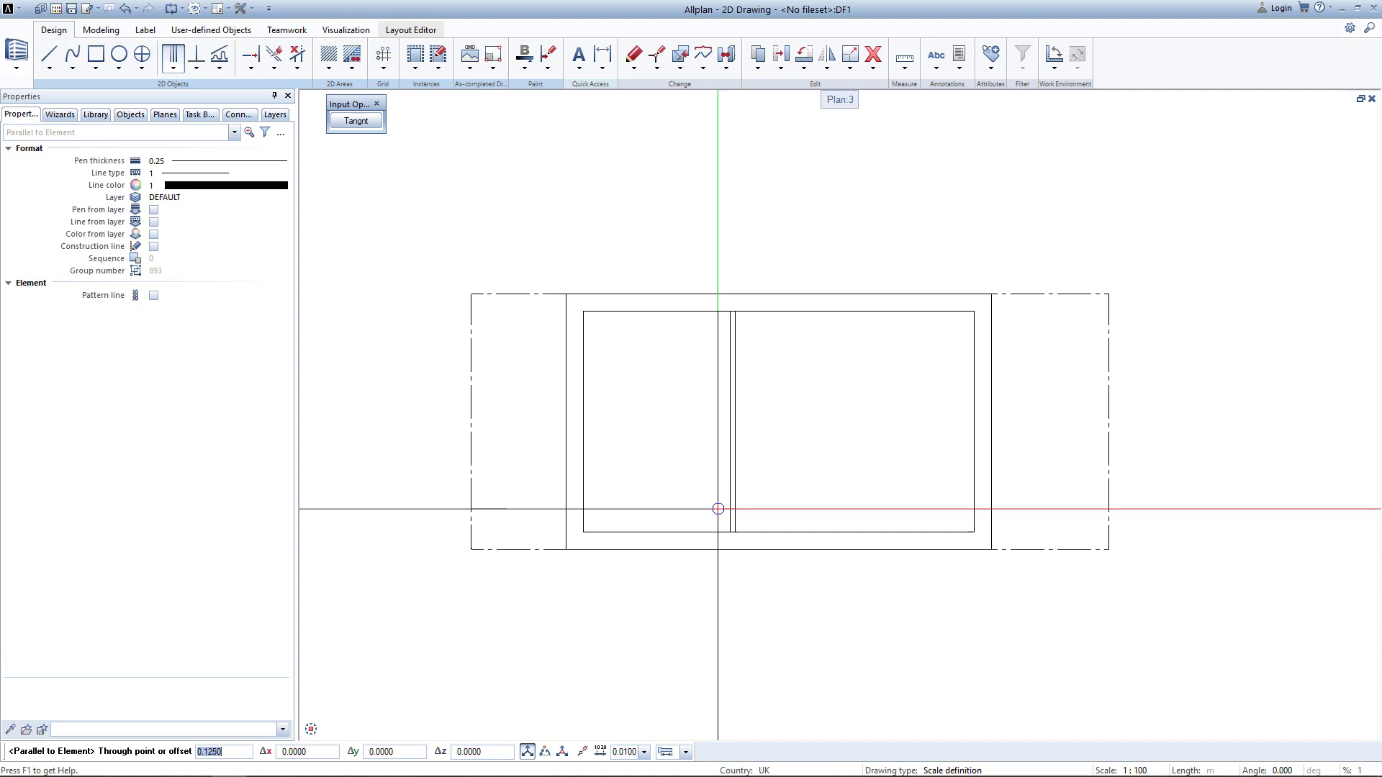
# Add a horizontal line parallel to the inner top edge, with one parallel copy 0.125 below it.
pyautogui.scroll(3, 741, 487)
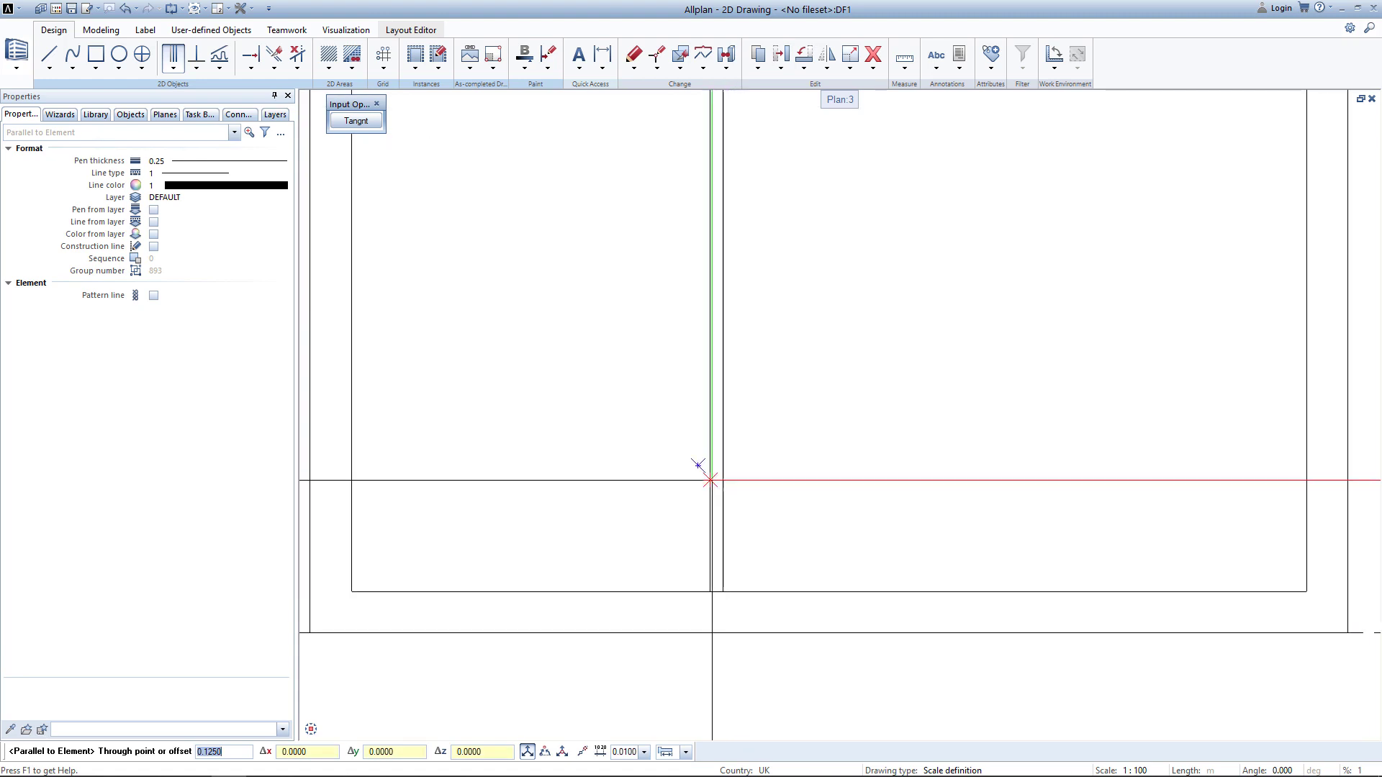
pyautogui.scroll(-3, 691, 450)
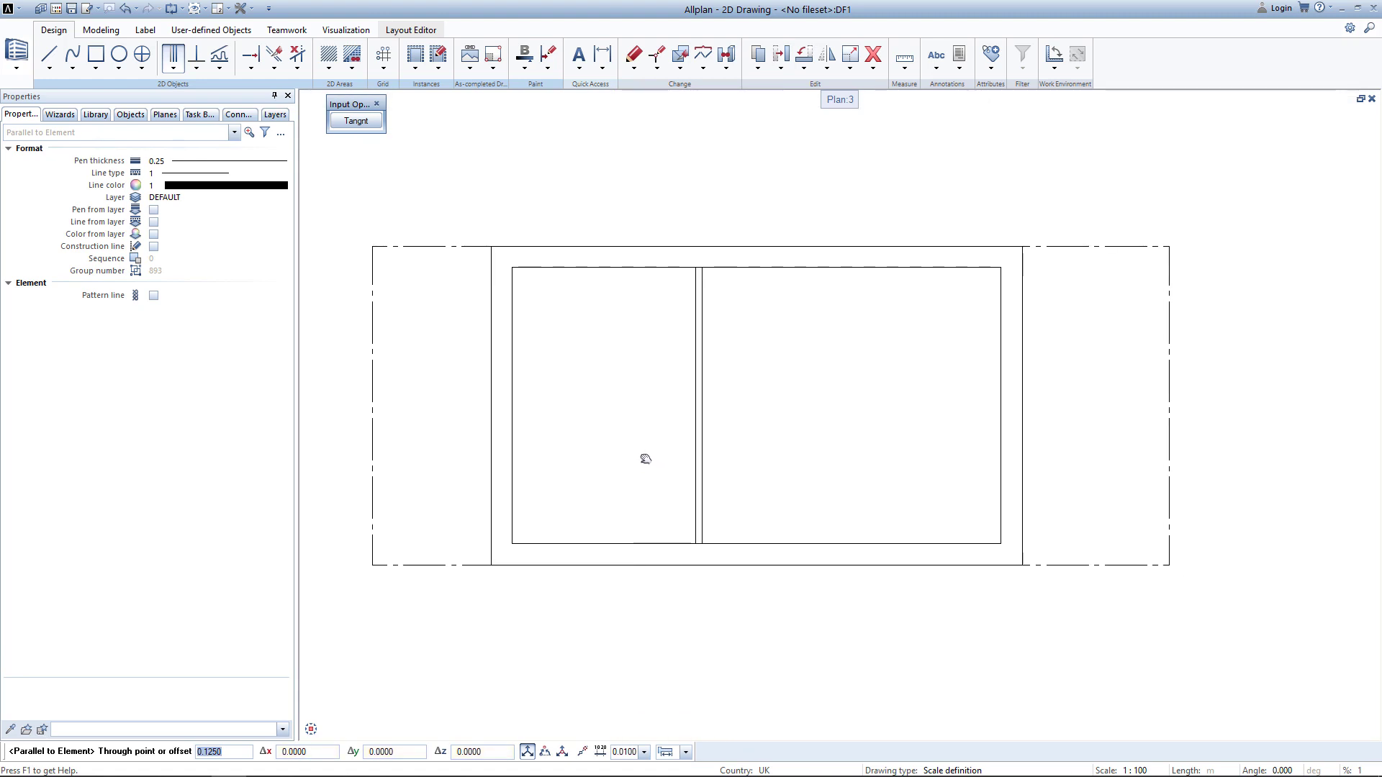
pyautogui.press('Escape')
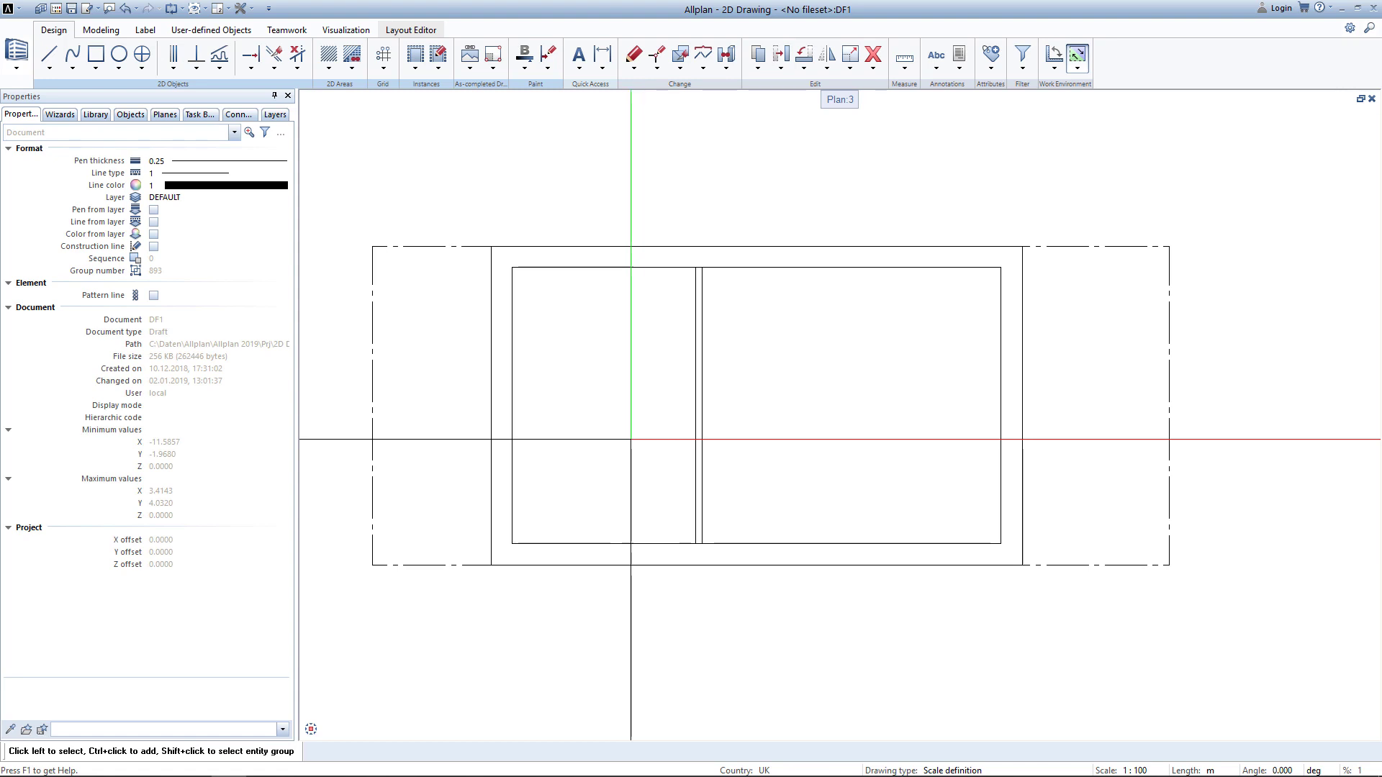
pyautogui.click(174, 57)
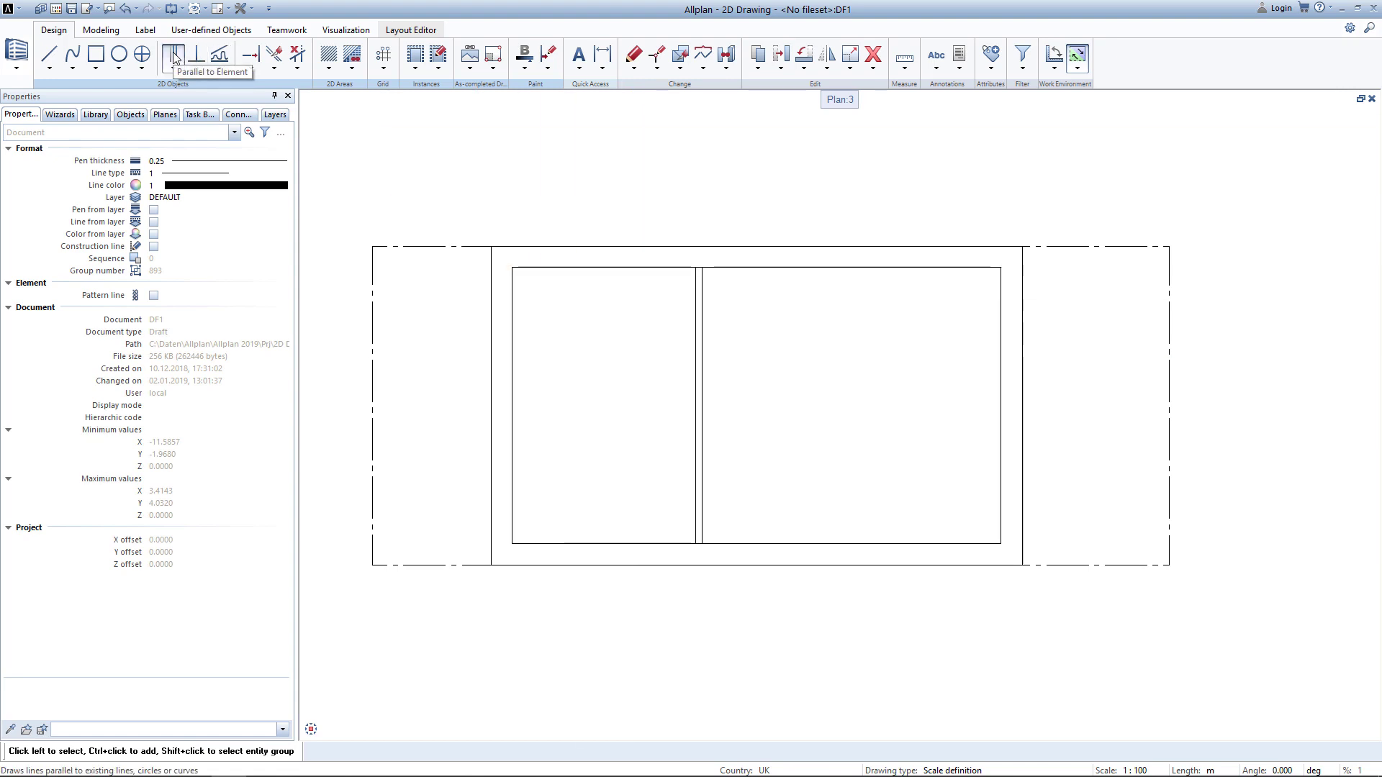
pyautogui.click(563, 269)
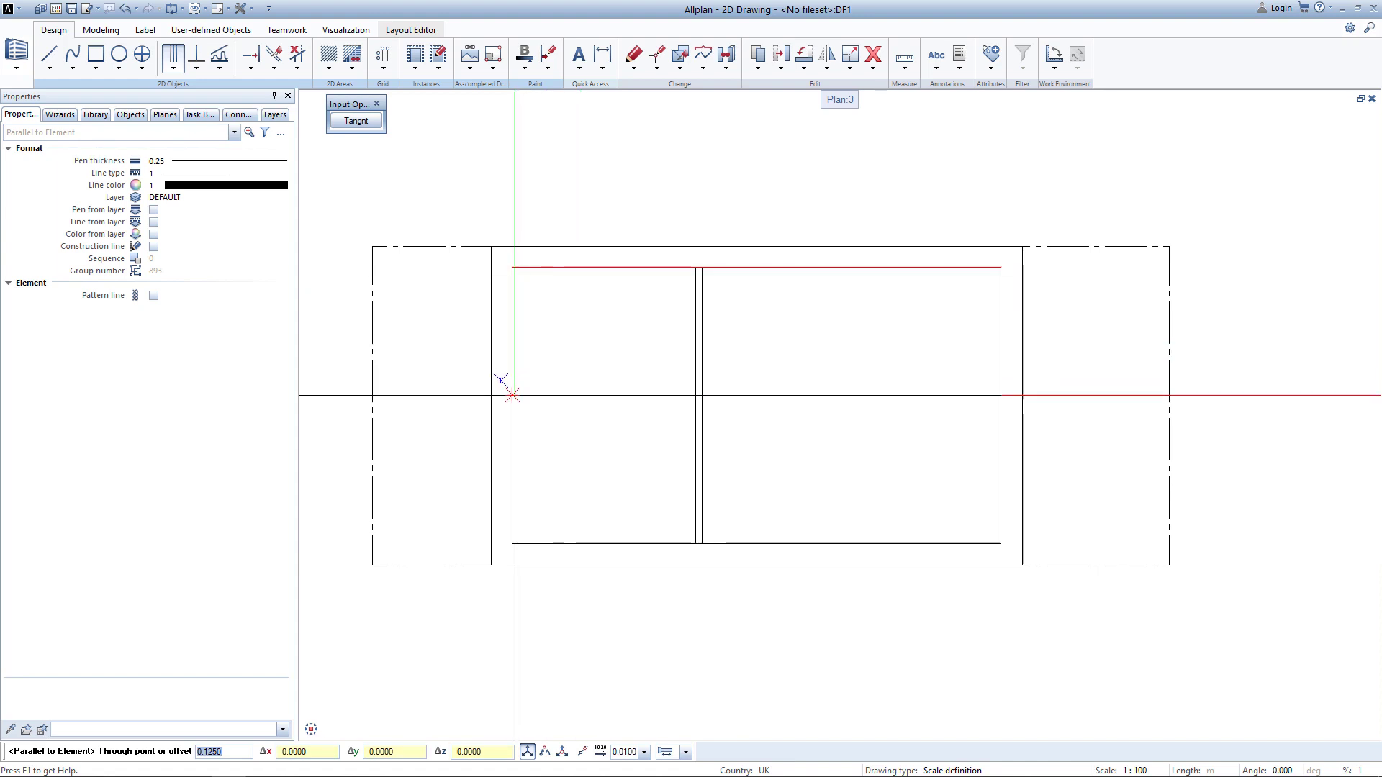
pyautogui.click(508, 399)
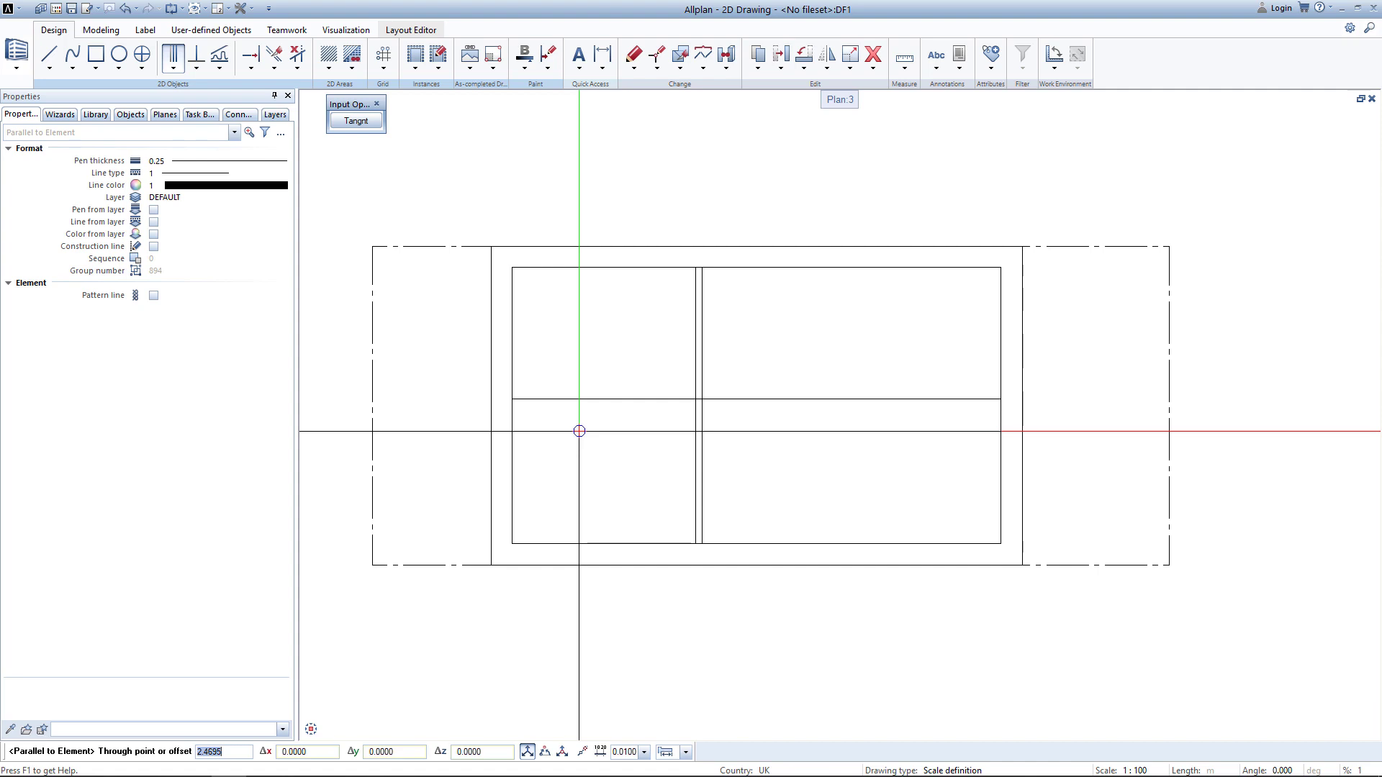
pyautogui.write(',125')
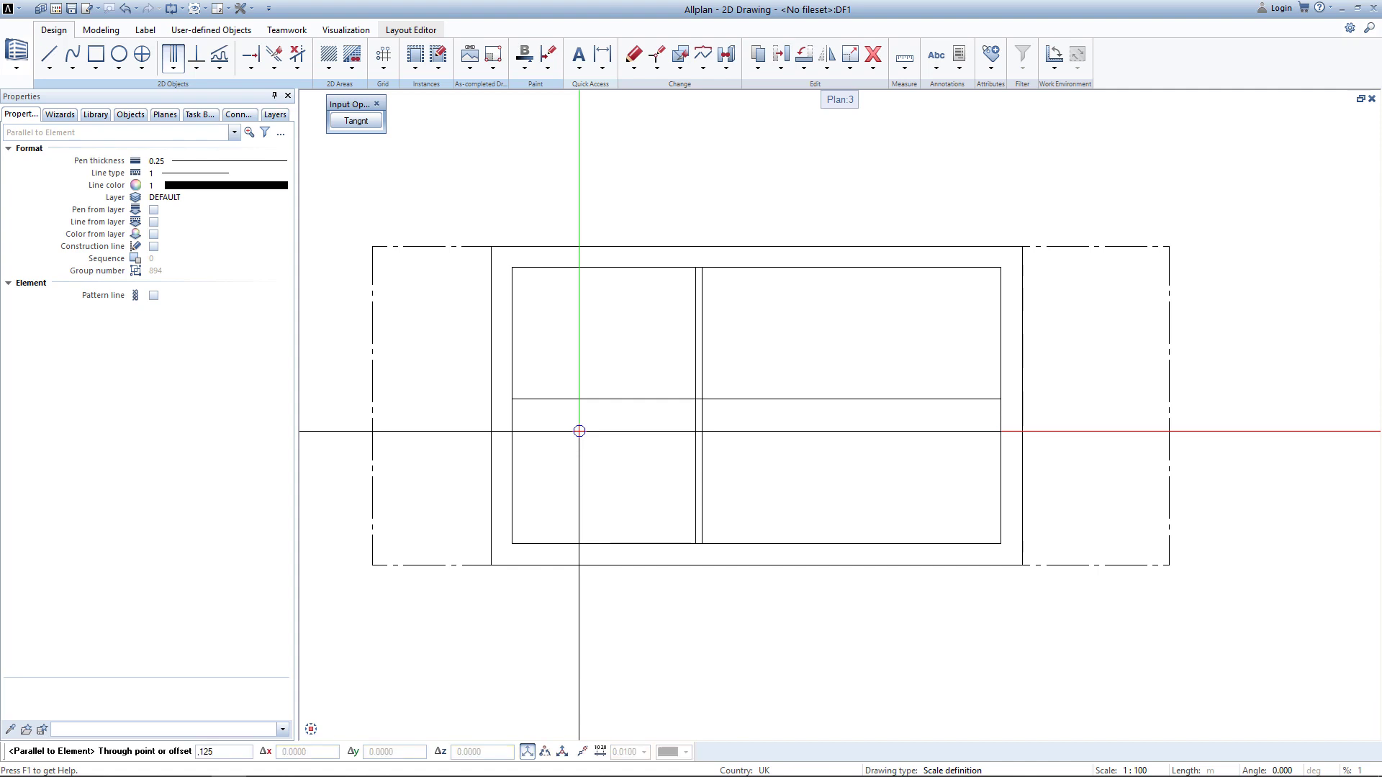
pyautogui.press('Return')
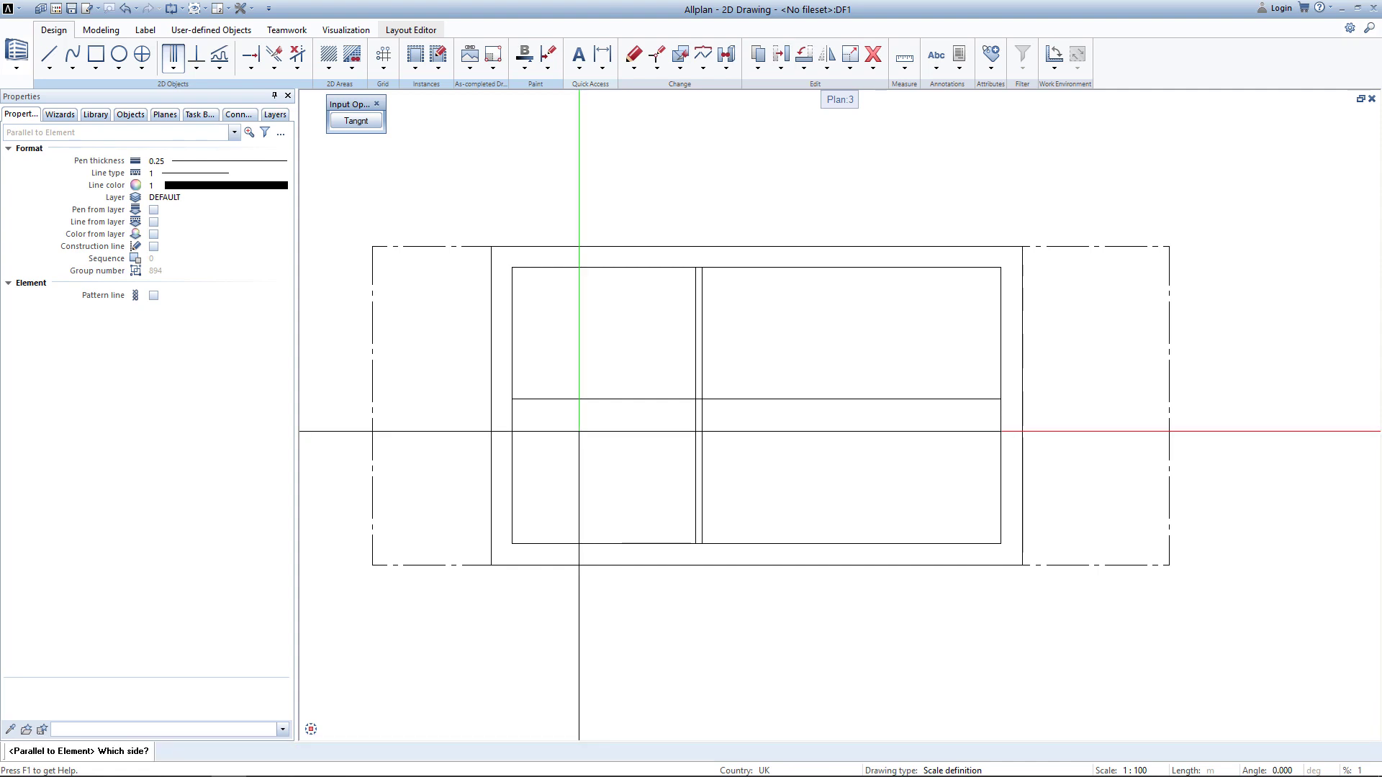
pyautogui.click(583, 428)
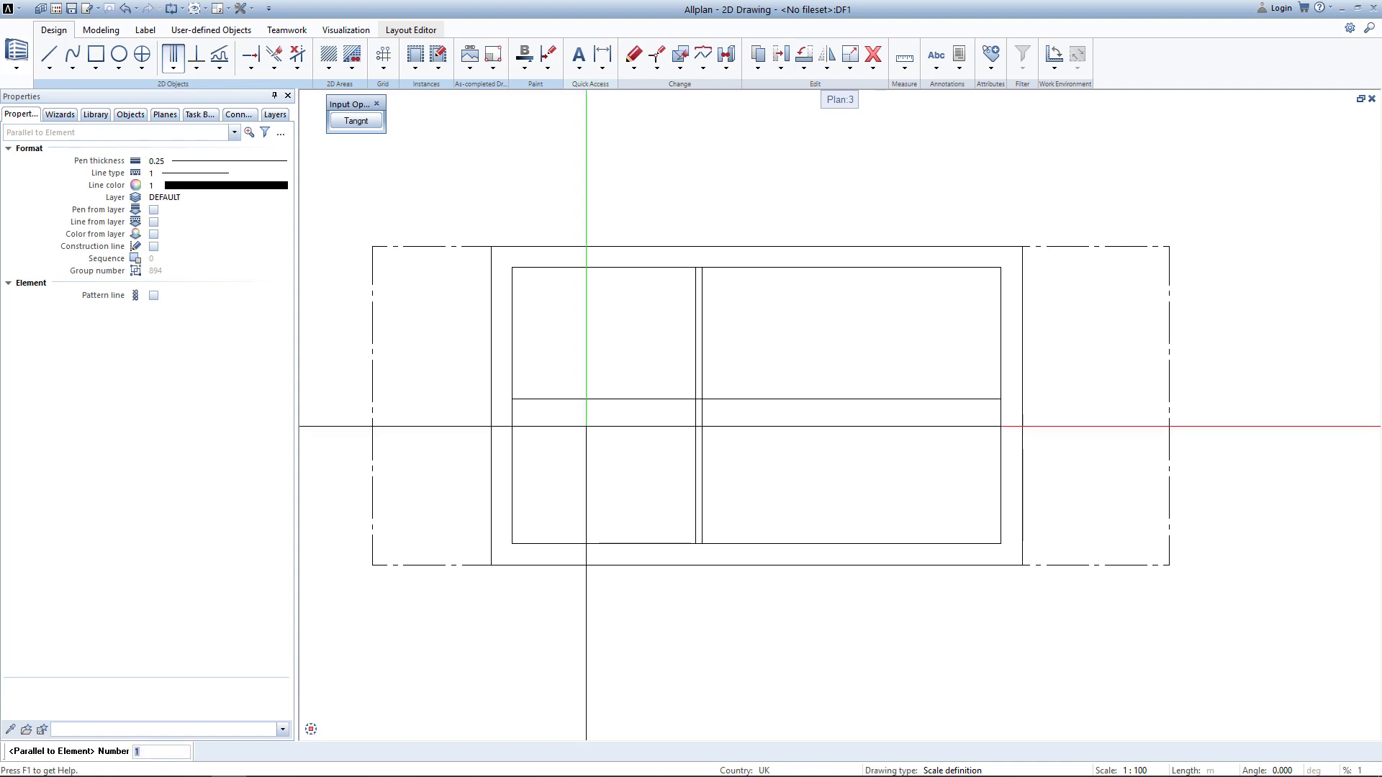
pyautogui.press('Return')
pyautogui.press('Escape')
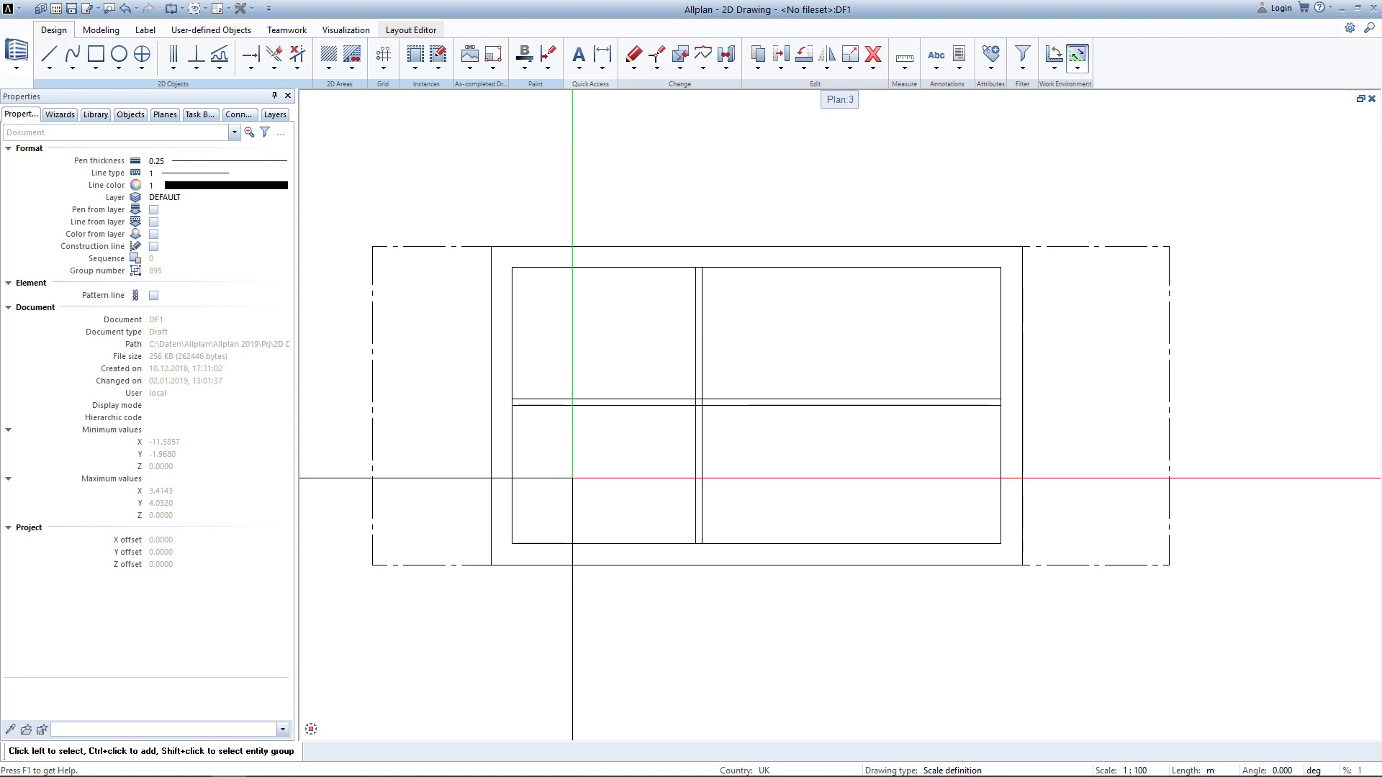
# Trim both horizontal partition lines back to the vertical partition, removing their right-hand ends.
pyautogui.click(298, 69)
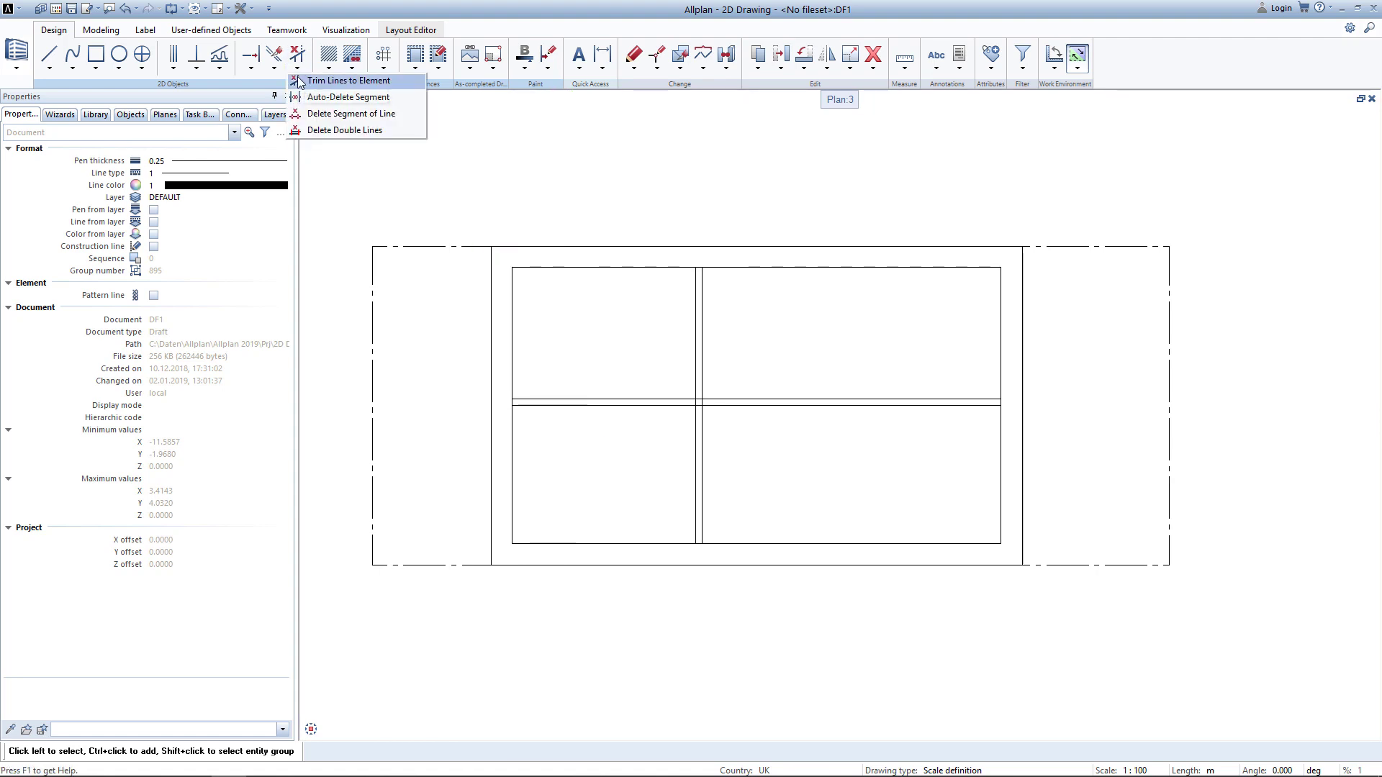
pyautogui.click(300, 81)
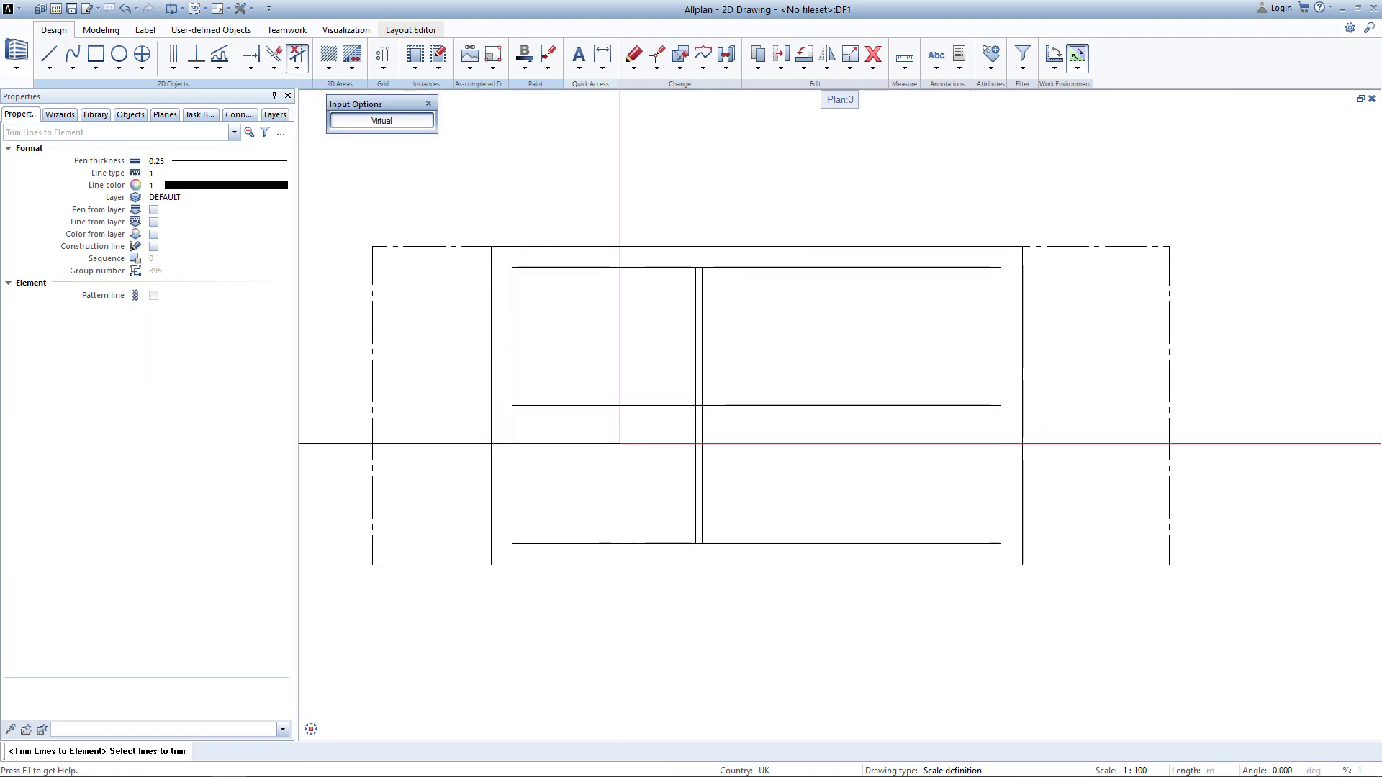
pyautogui.moveTo(620, 444); pyautogui.dragTo(586, 389)
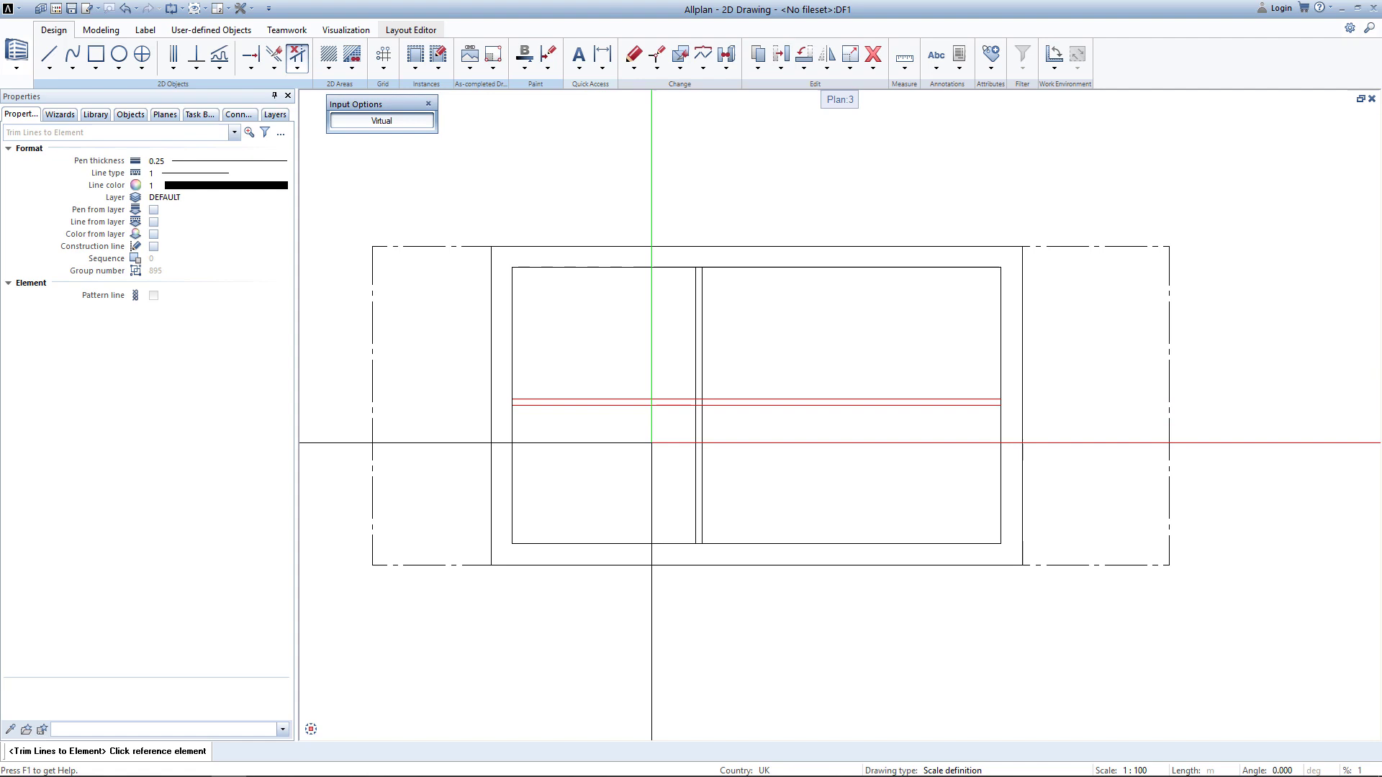
pyautogui.click(697, 441)
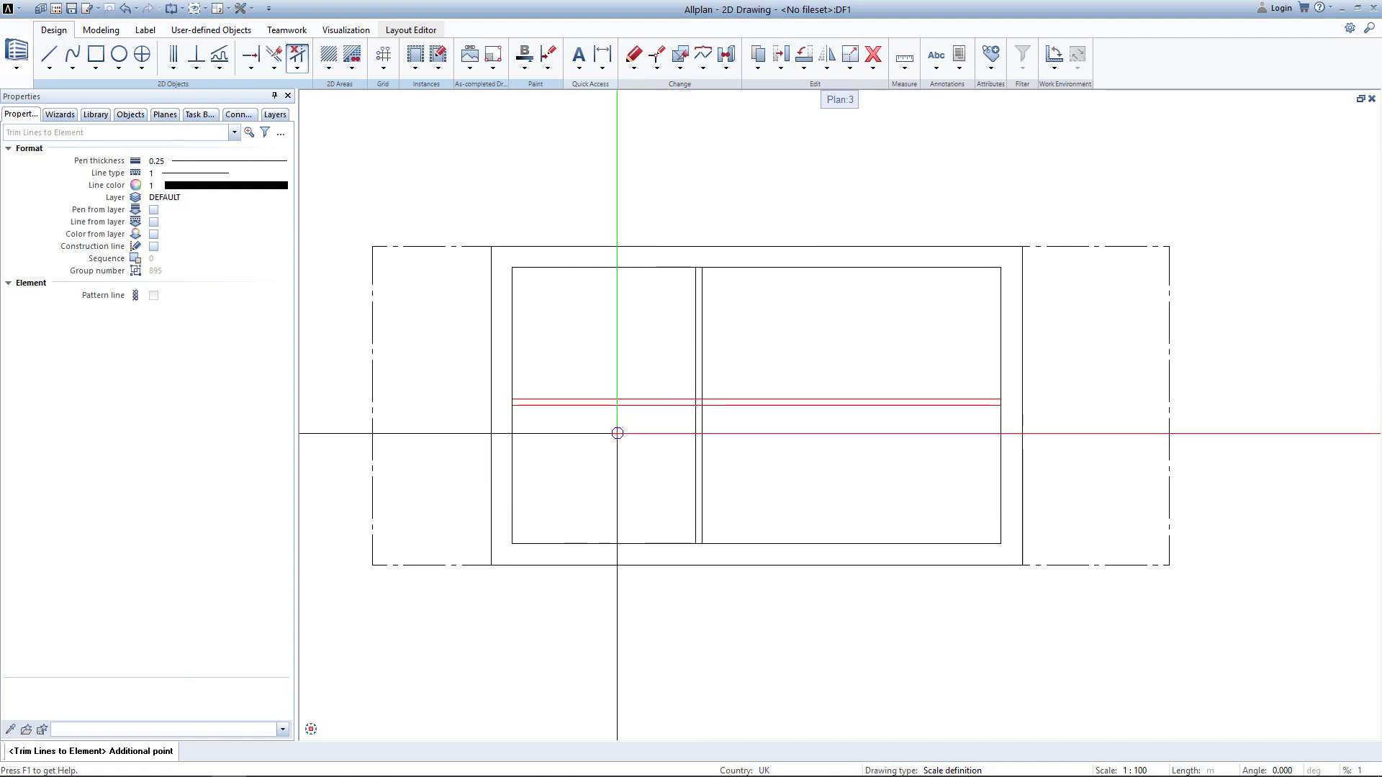
pyautogui.click(616, 434)
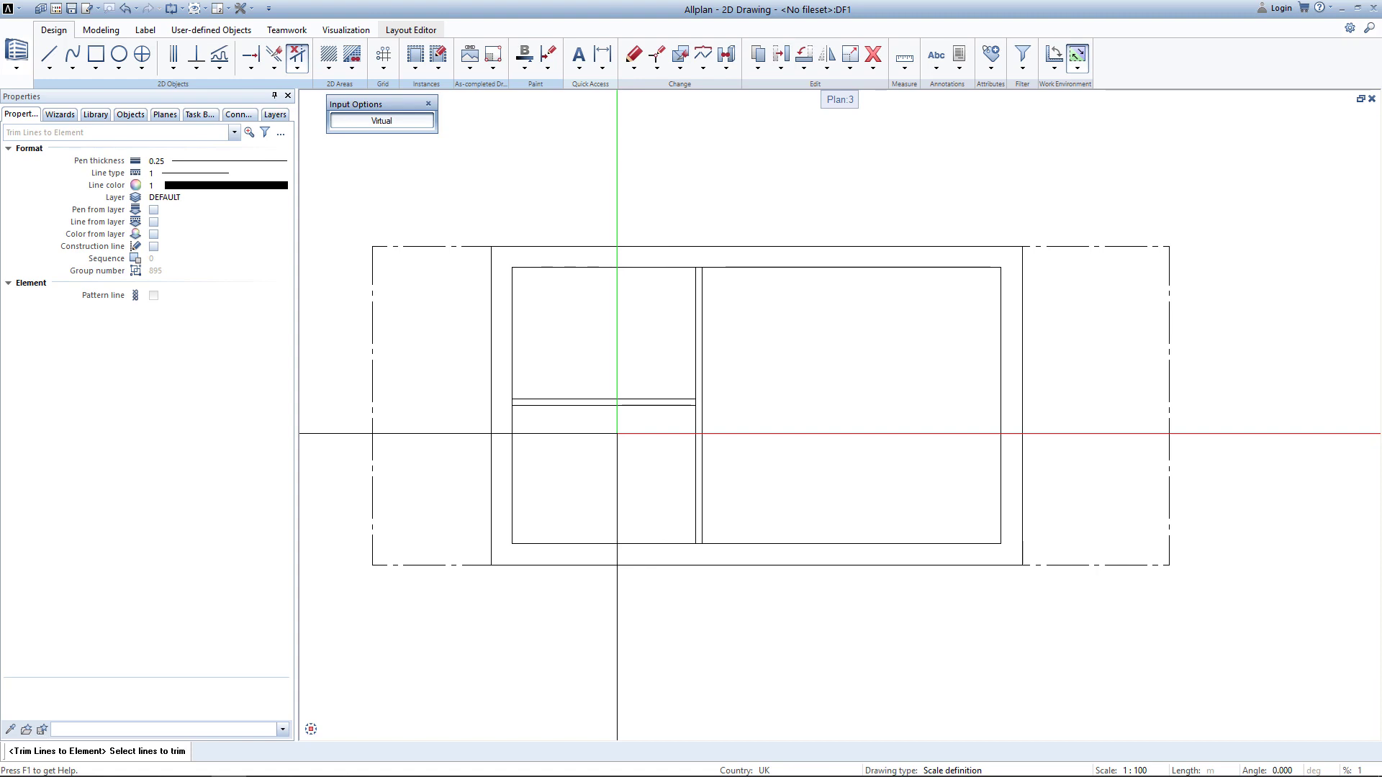
pyautogui.press('Escape')
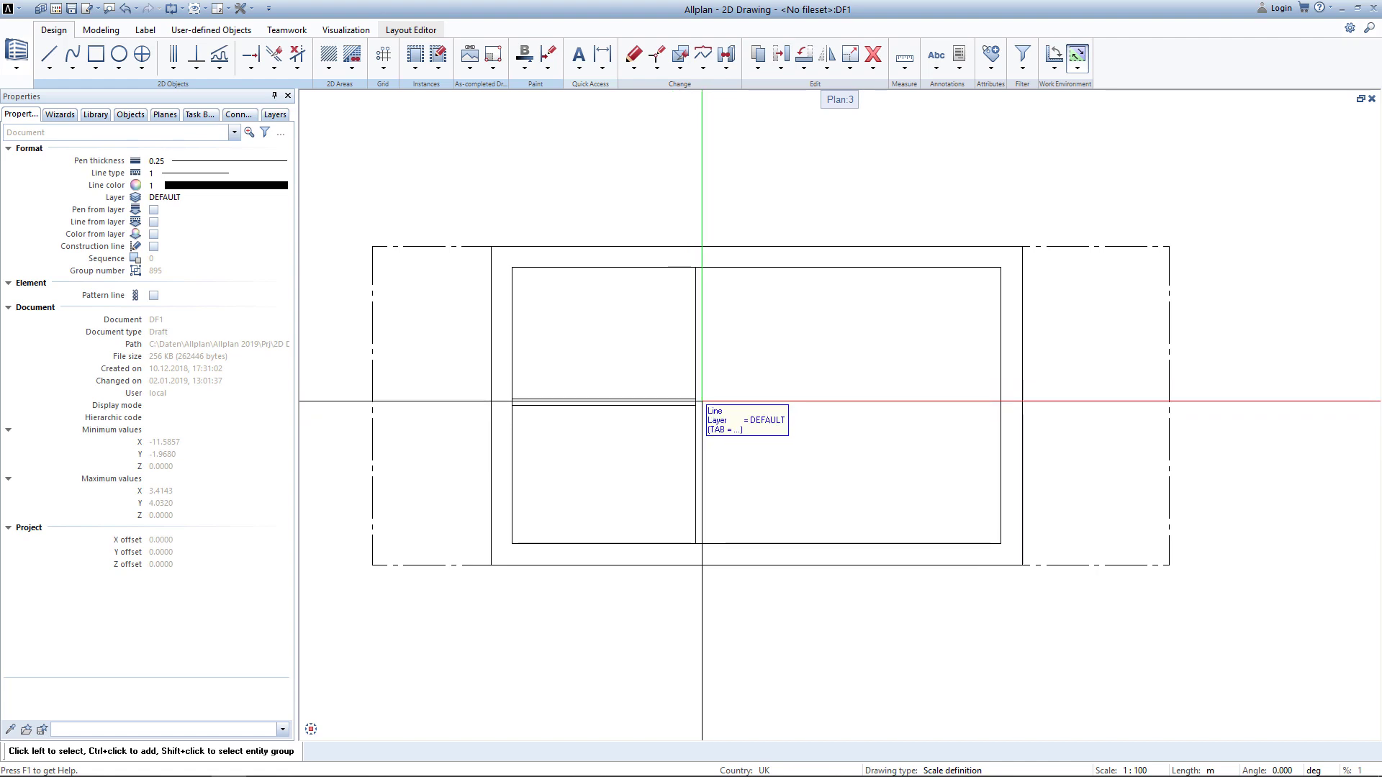
pyautogui.scroll(4, 699, 397)
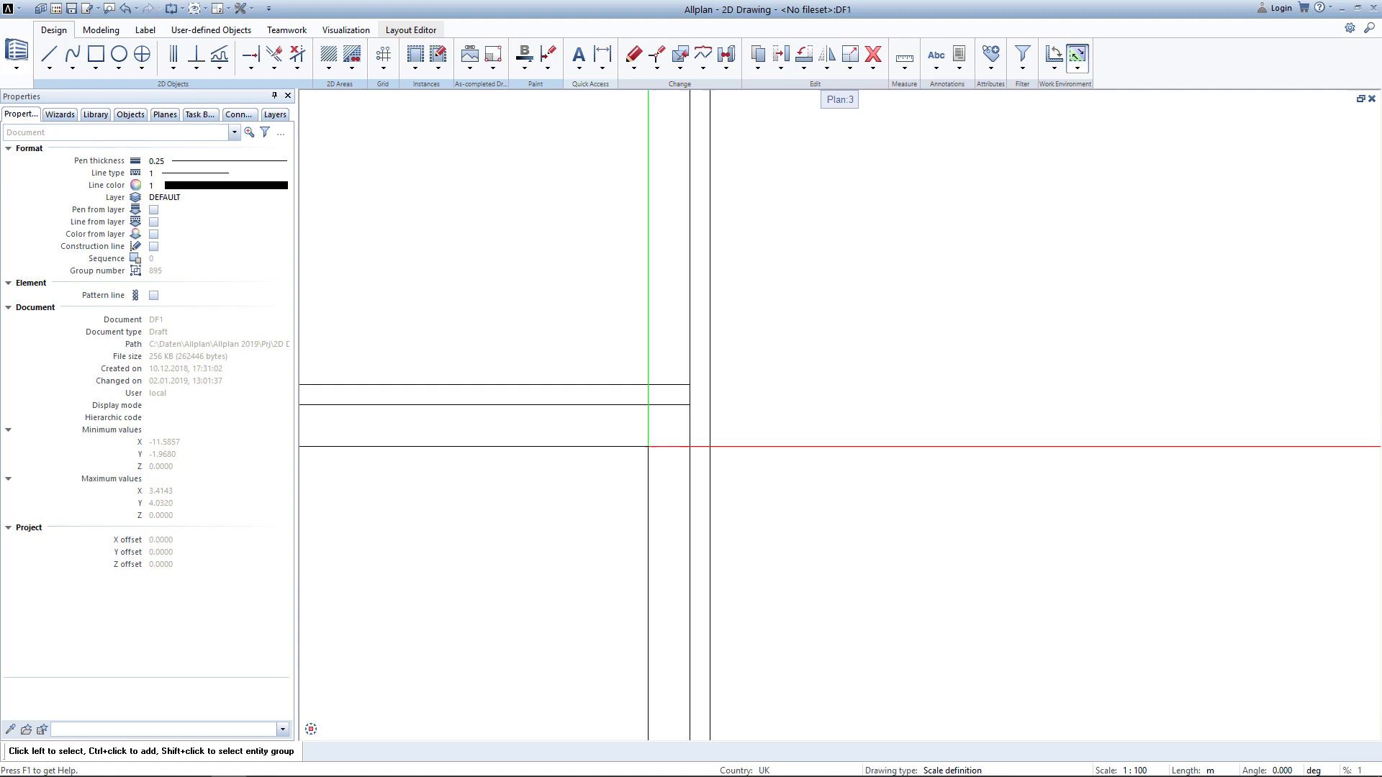
# Delete the stray horizontal and vertical line pieces at the T-joint, then zoom to the whole plan.
pyautogui.click(299, 70)
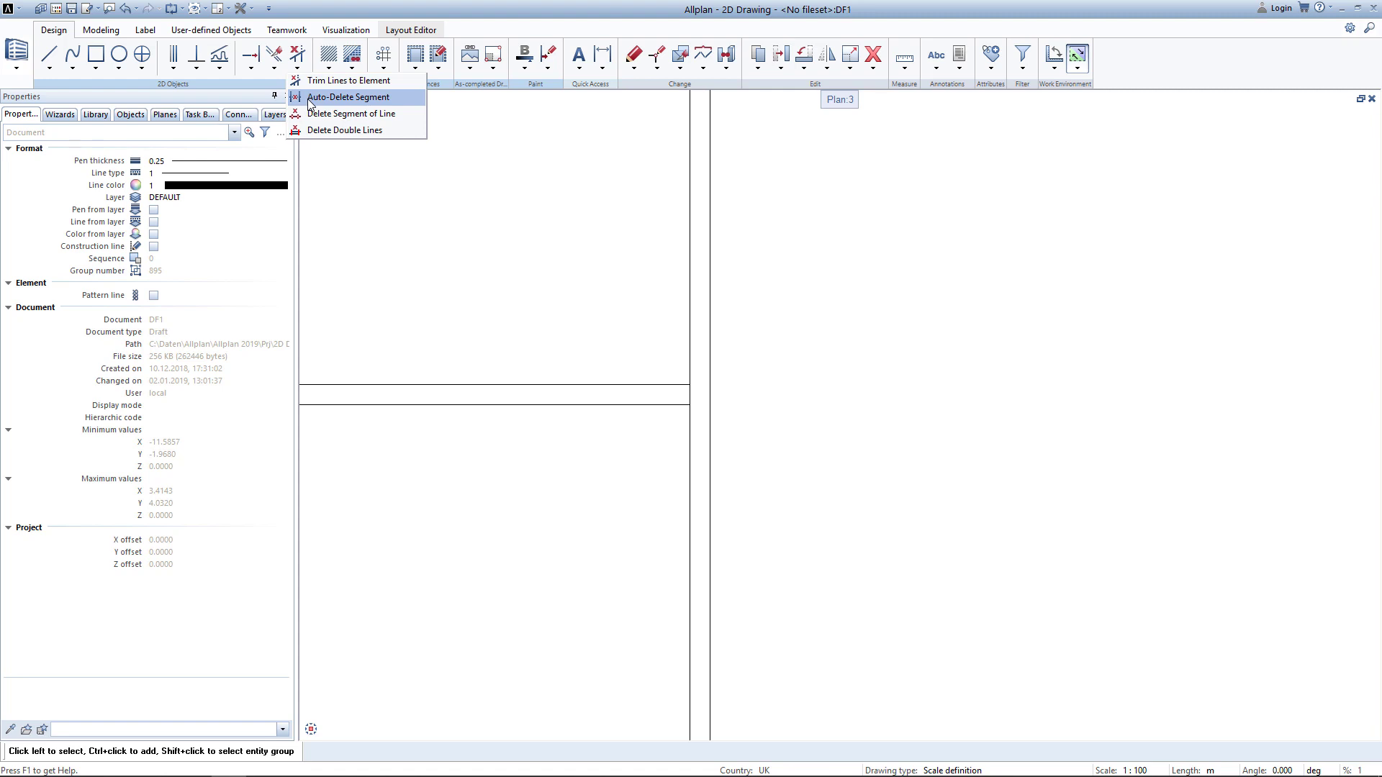
pyautogui.click(311, 97)
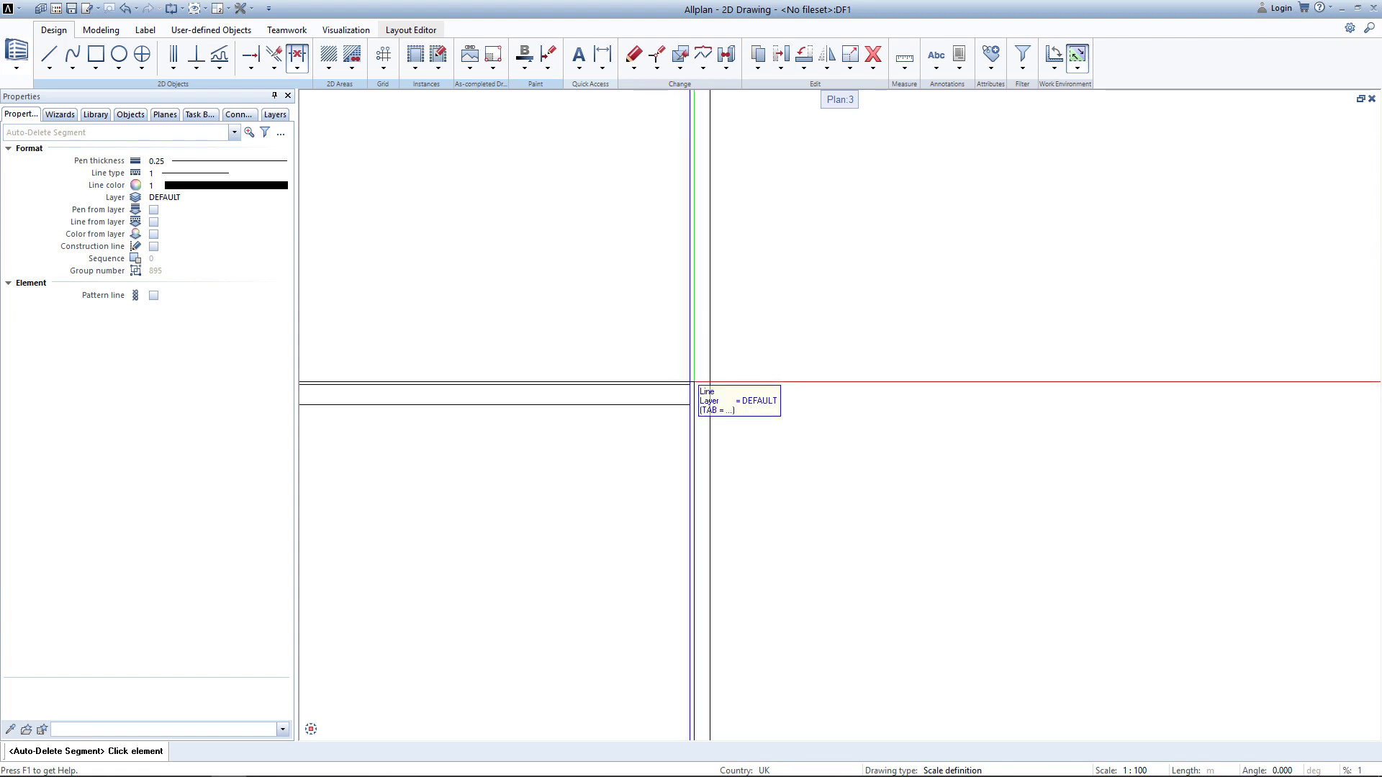
pyautogui.click(693, 382)
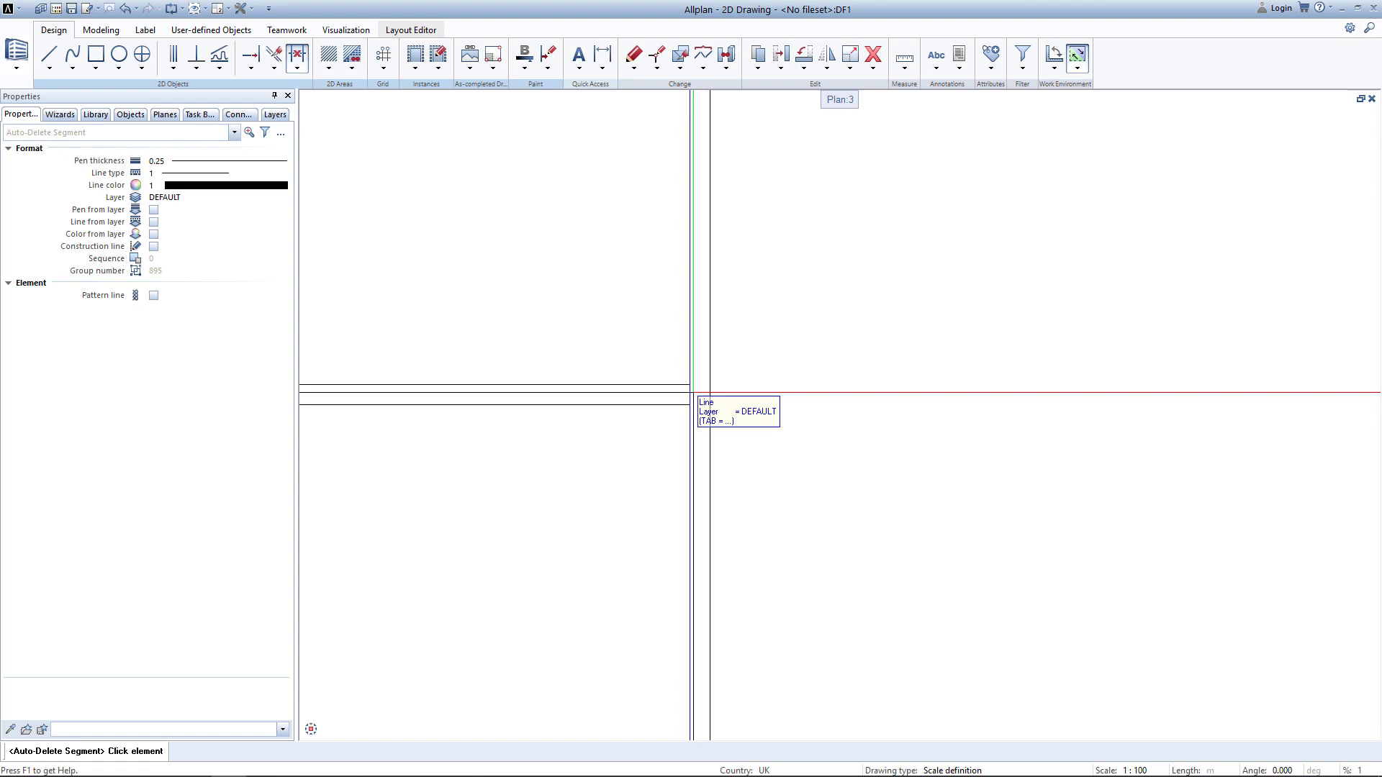
pyautogui.click(694, 393)
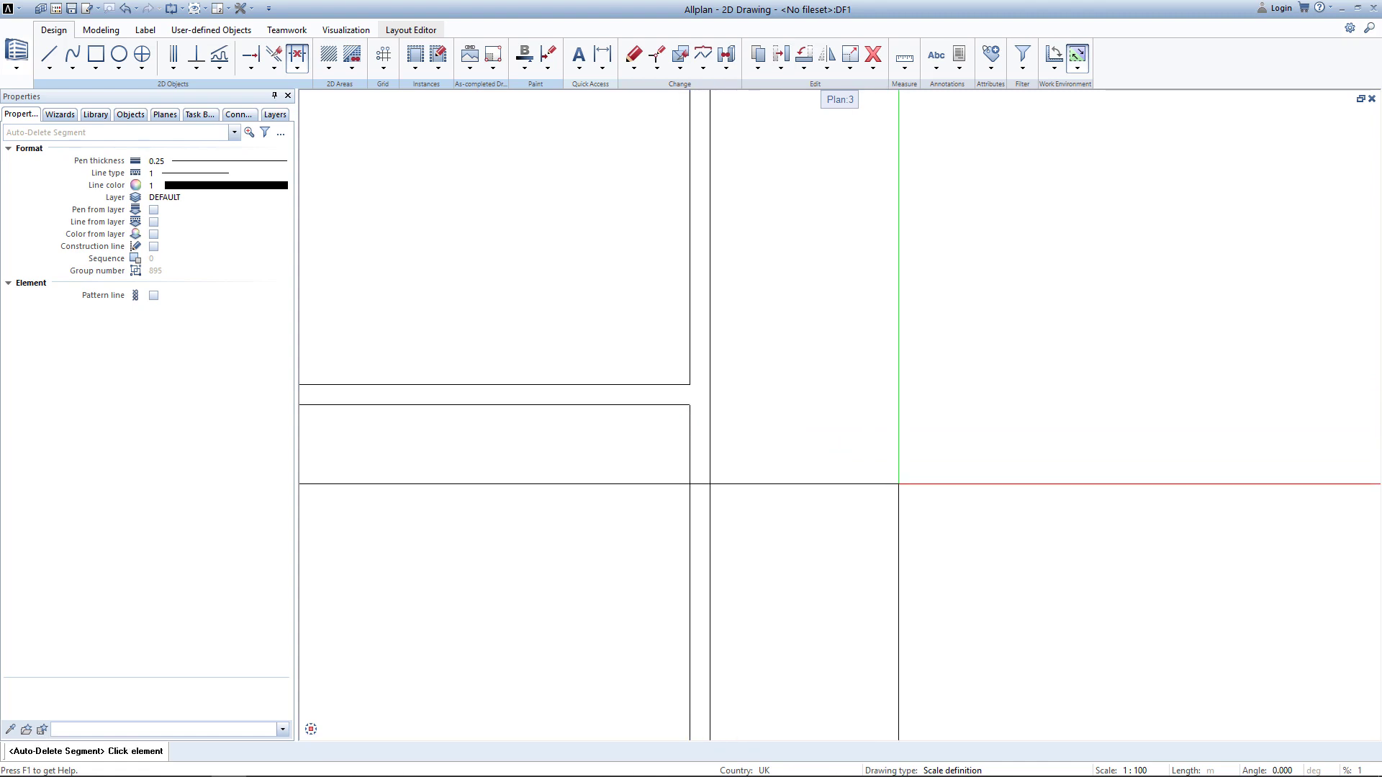
pyautogui.press('Escape')
pyautogui.middleClick(895, 479)
pyautogui.middleClick(894, 480)
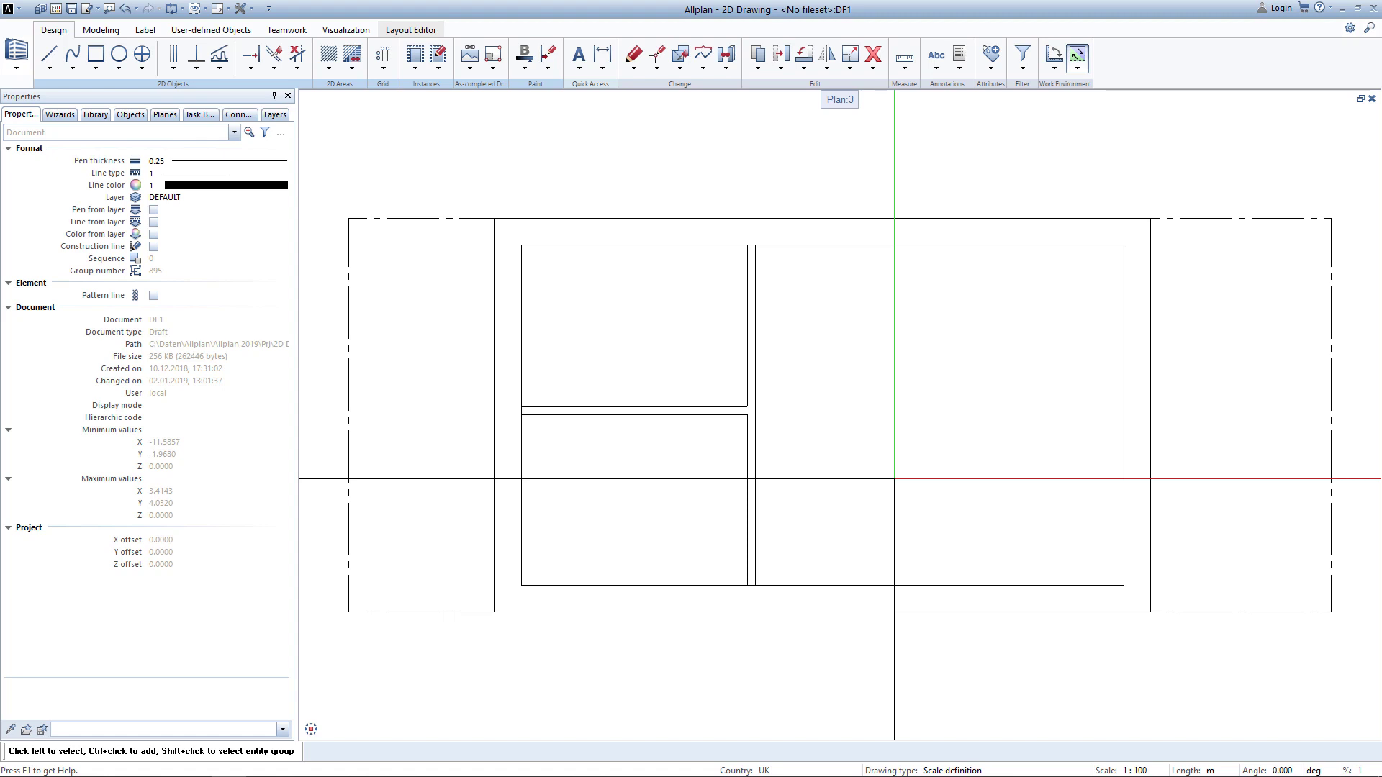
# Draw four short horizontal lines from the outer to the inner line of the left wall.
pyautogui.click(58, 57)
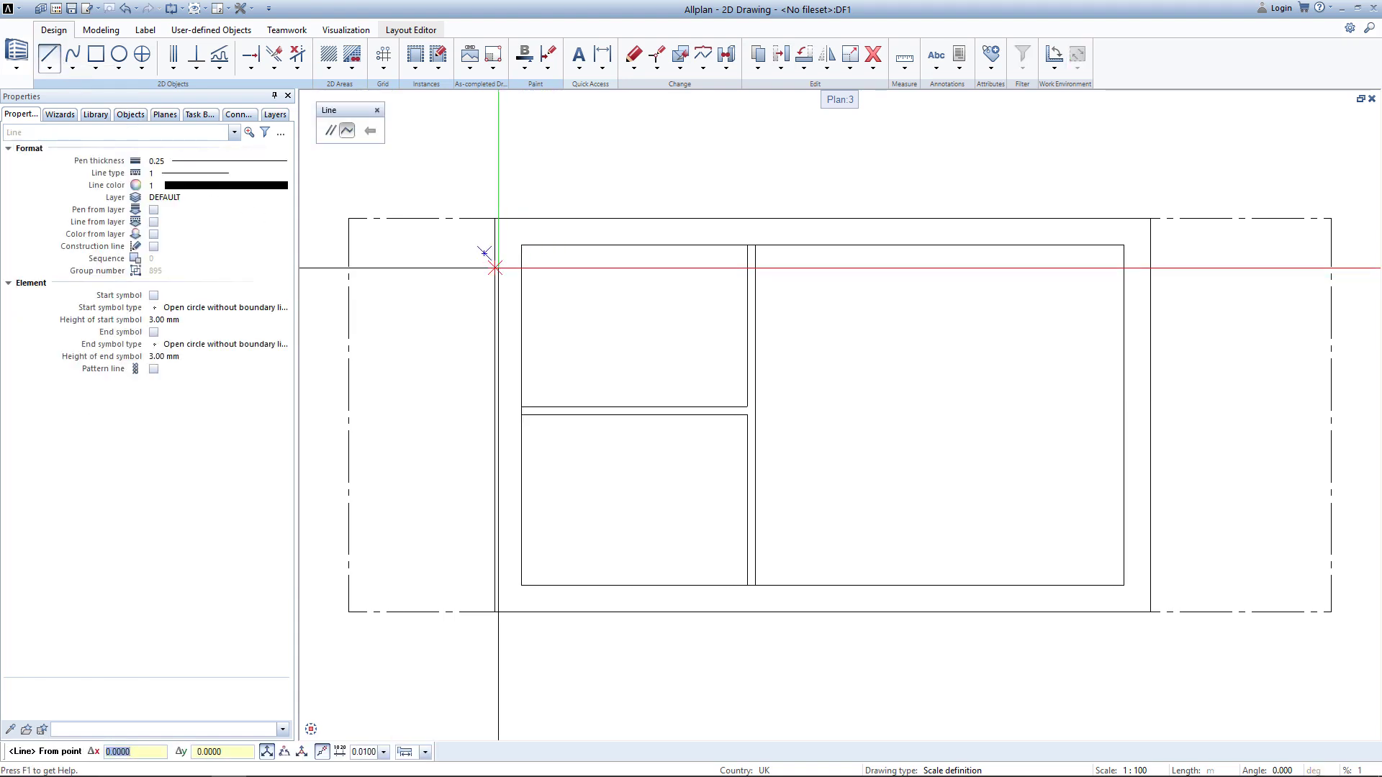
pyautogui.click(495, 268)
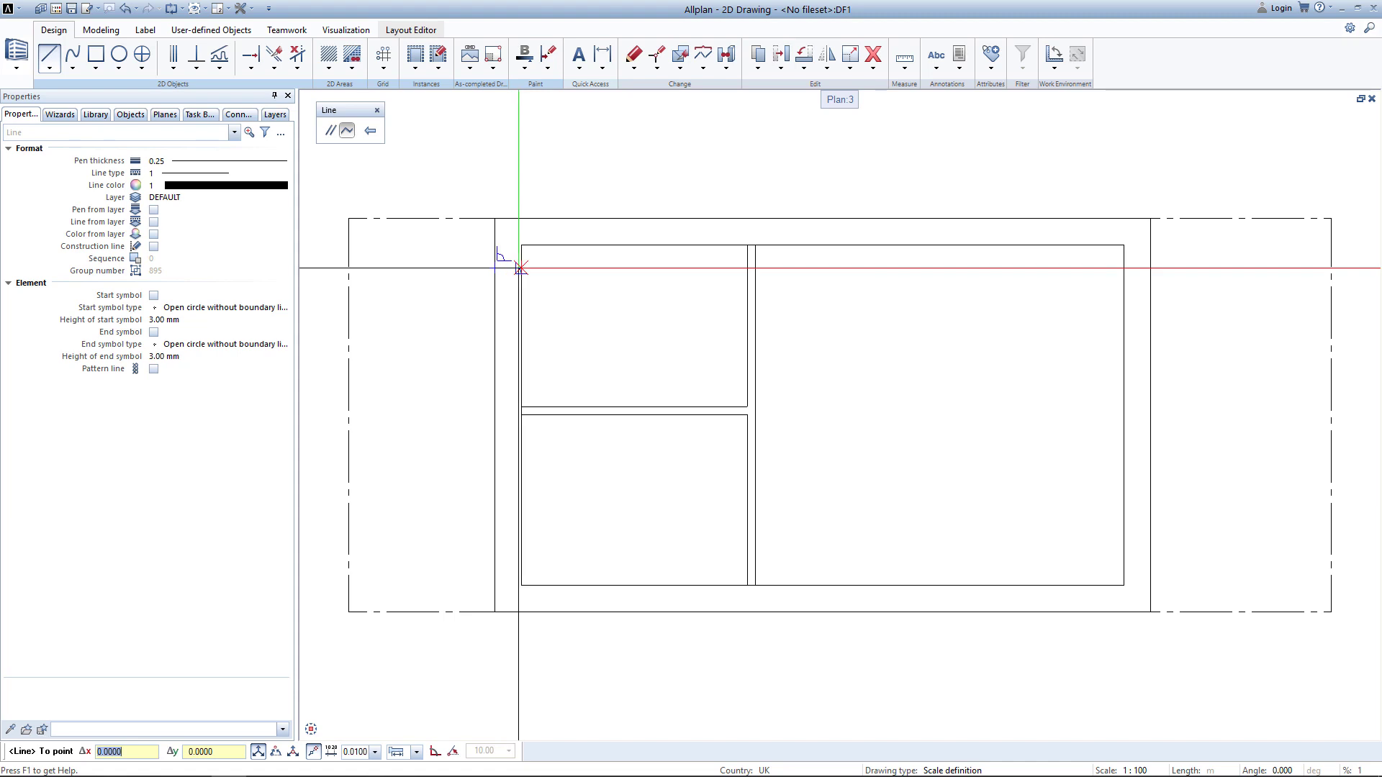
pyautogui.click(520, 268)
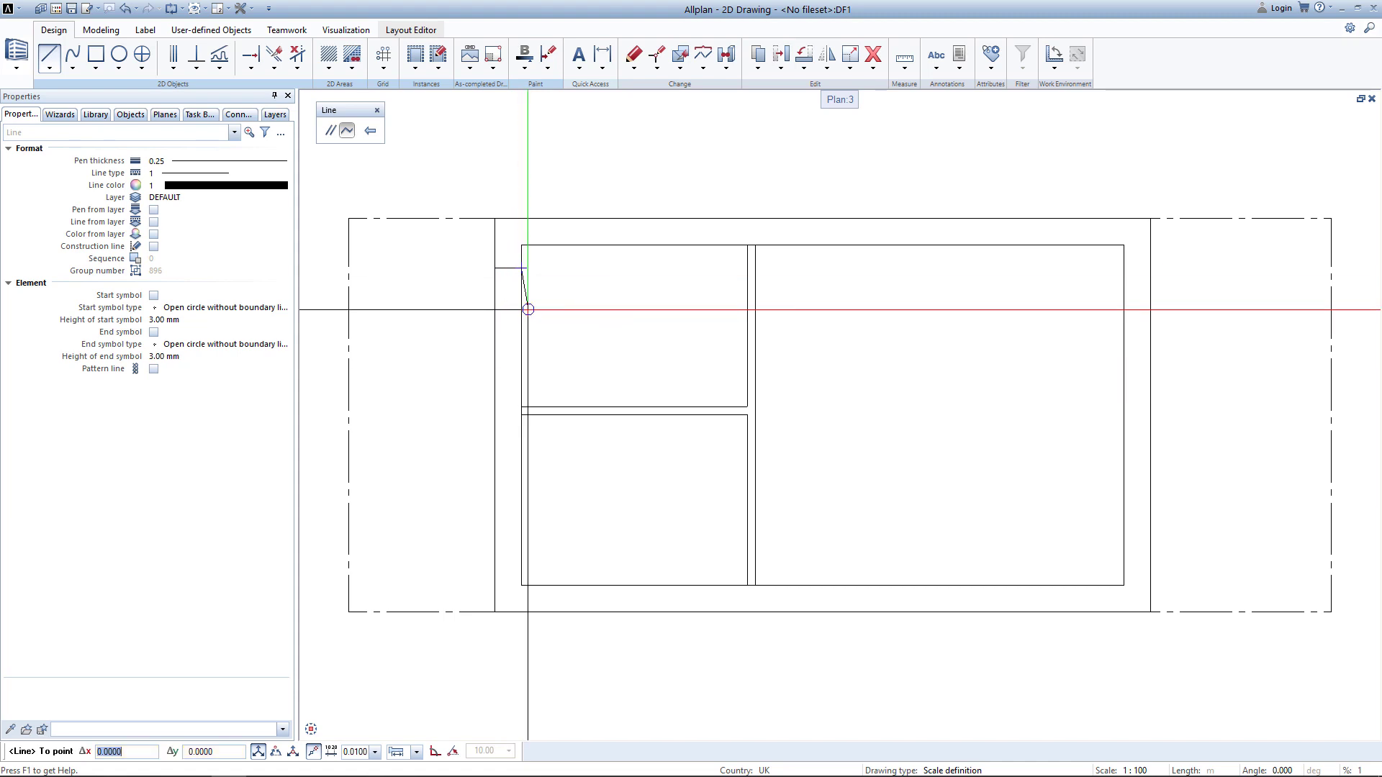
pyautogui.click(494, 335)
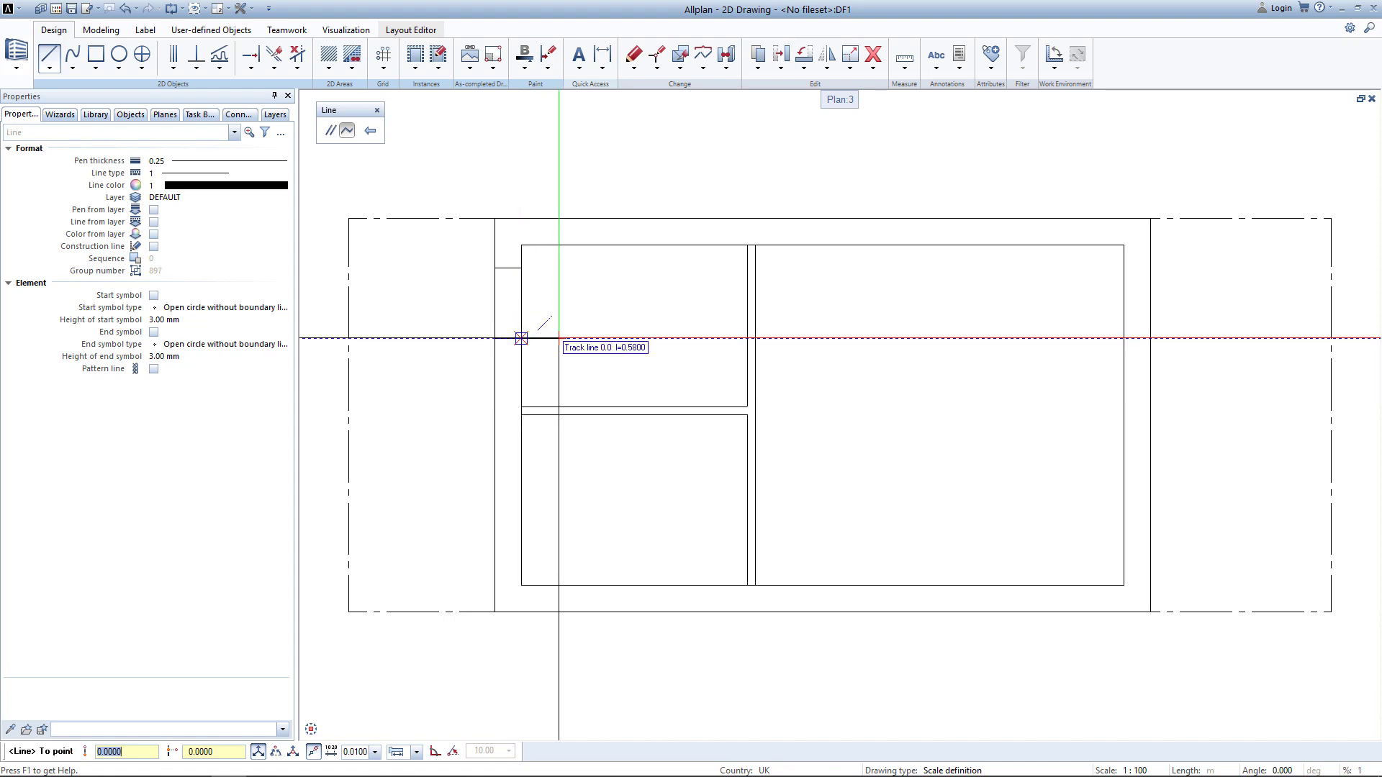
pyautogui.click(522, 338)
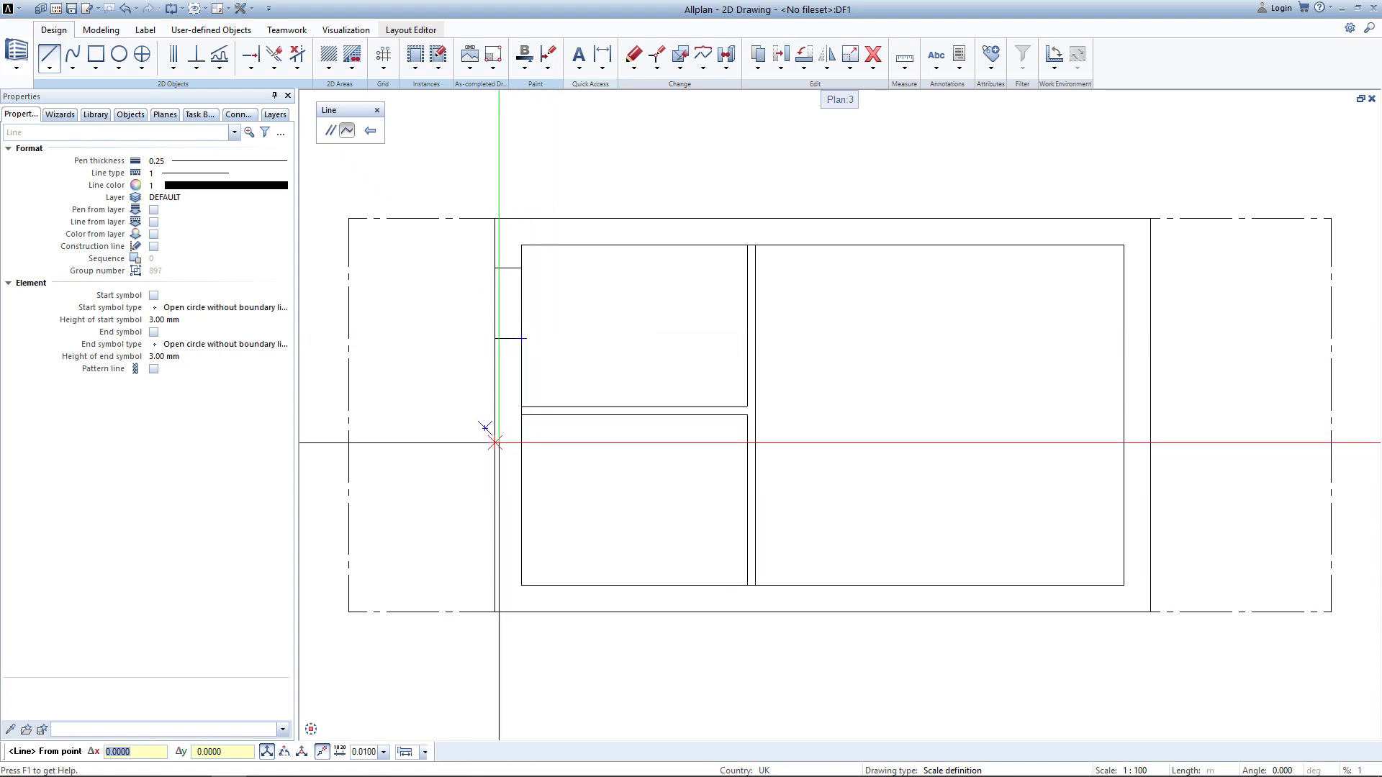
pyautogui.click(495, 440)
pyautogui.click(521, 441)
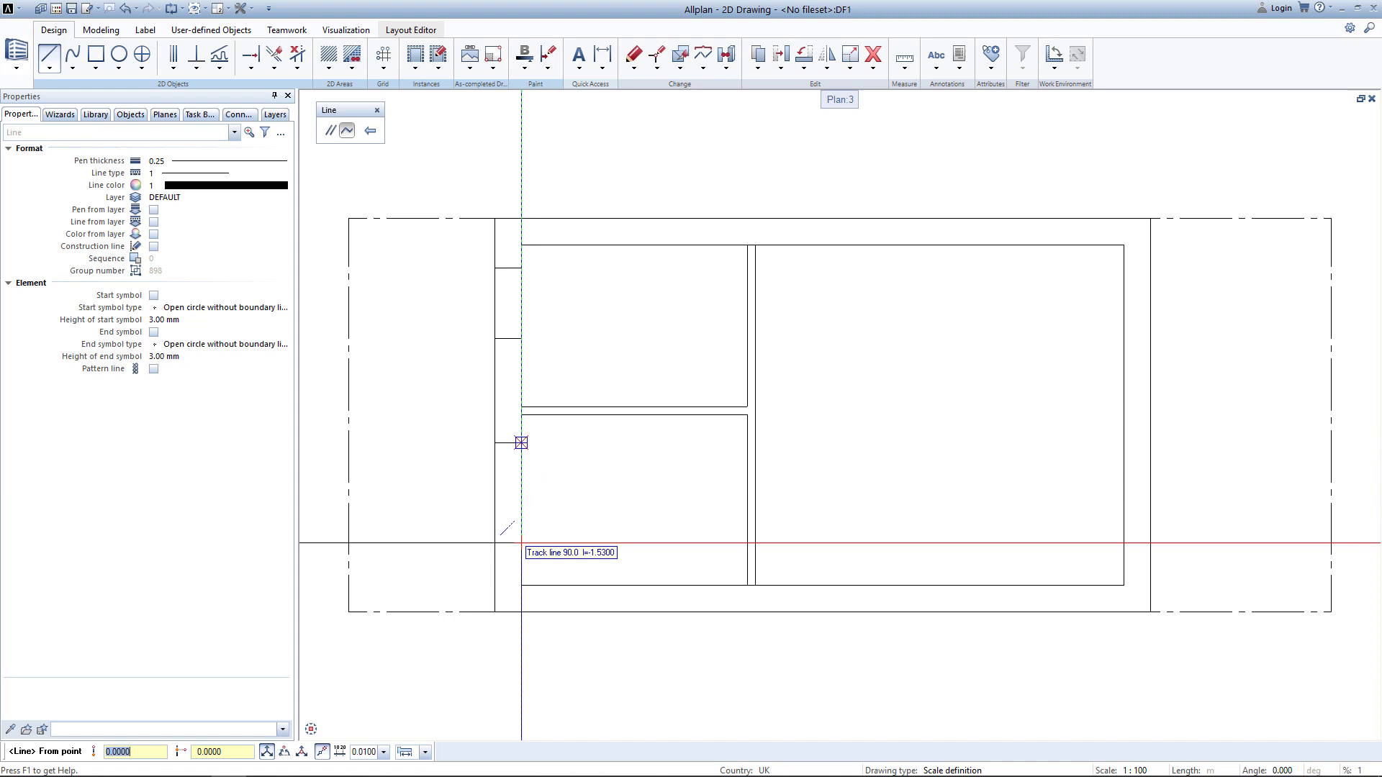
pyautogui.click(495, 560)
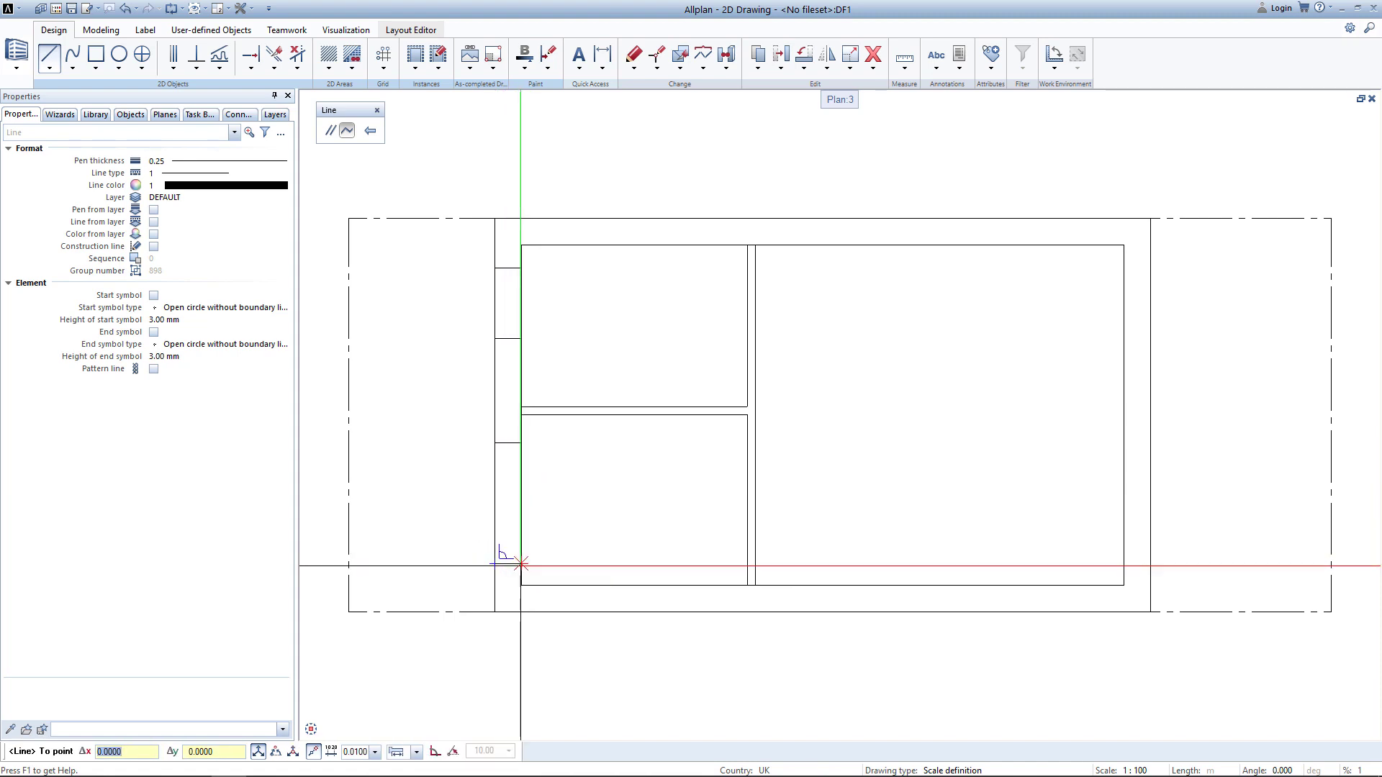
pyautogui.click(521, 564)
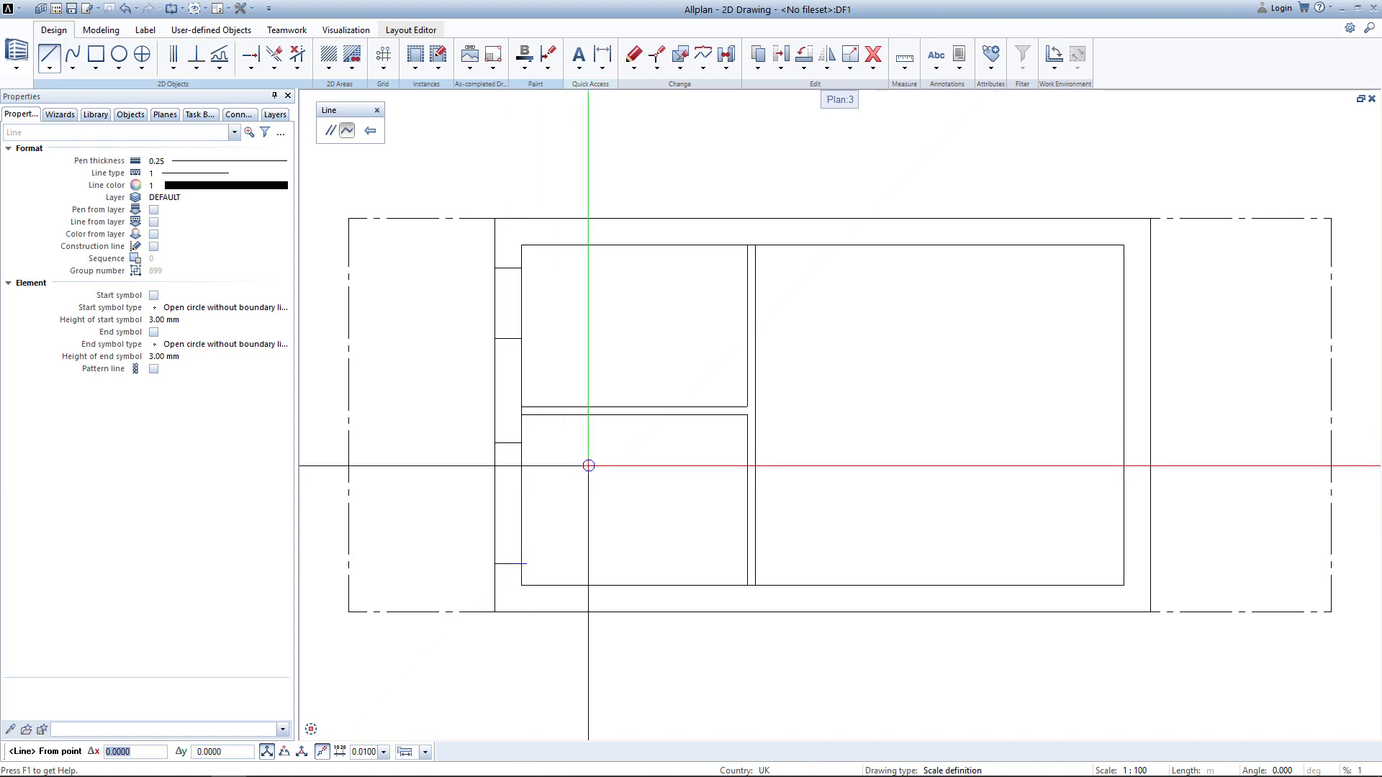
pyautogui.press('Escape')
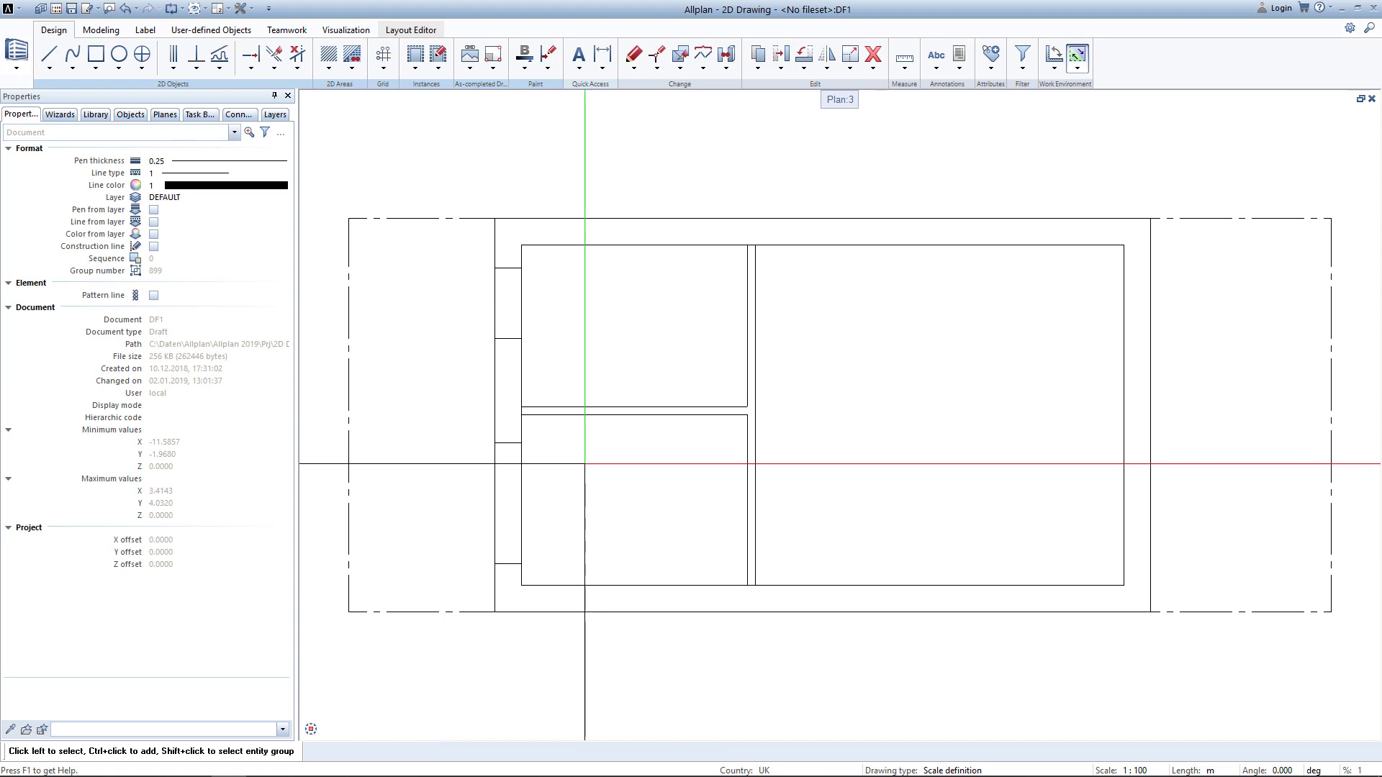
# Delete the left wall line segment between the upper two cross marks, removing only that part.
pyautogui.click(297, 69)
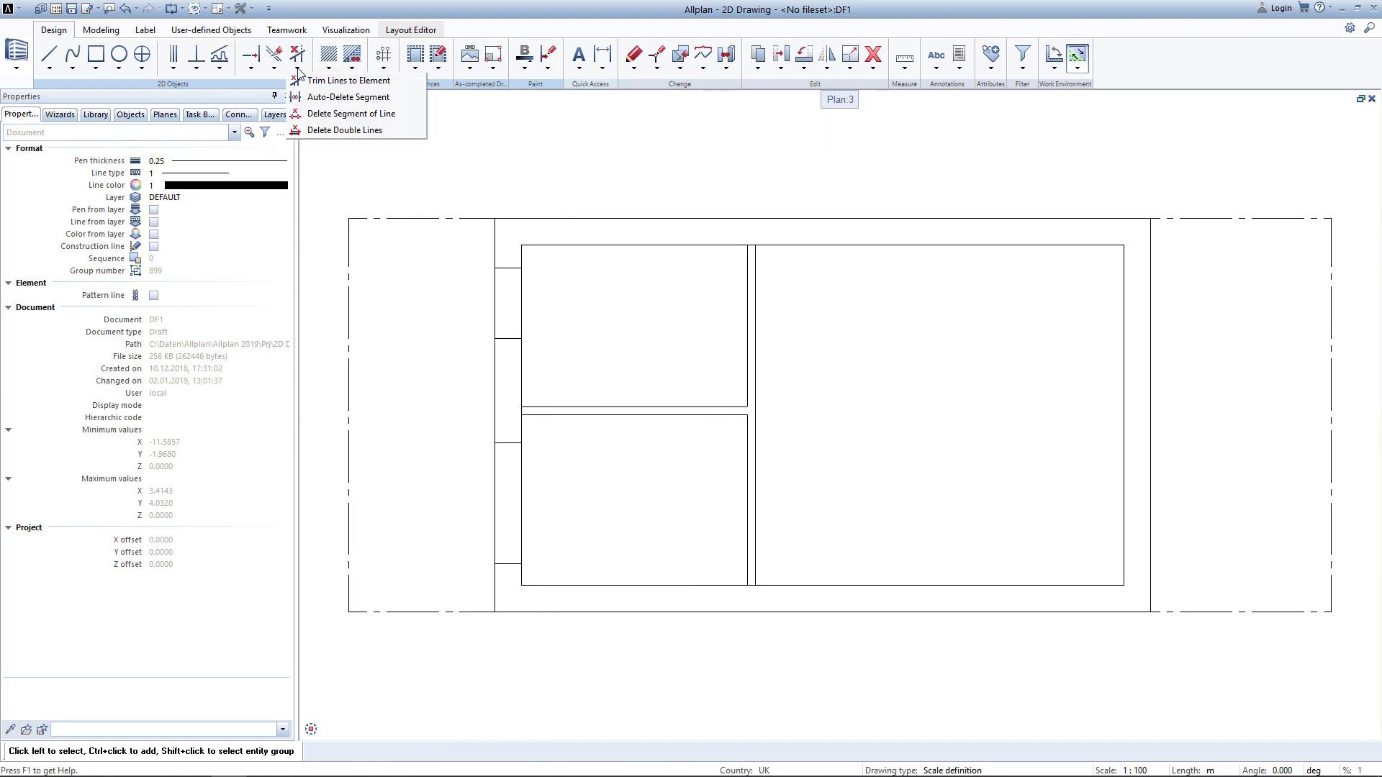
pyautogui.click(345, 97)
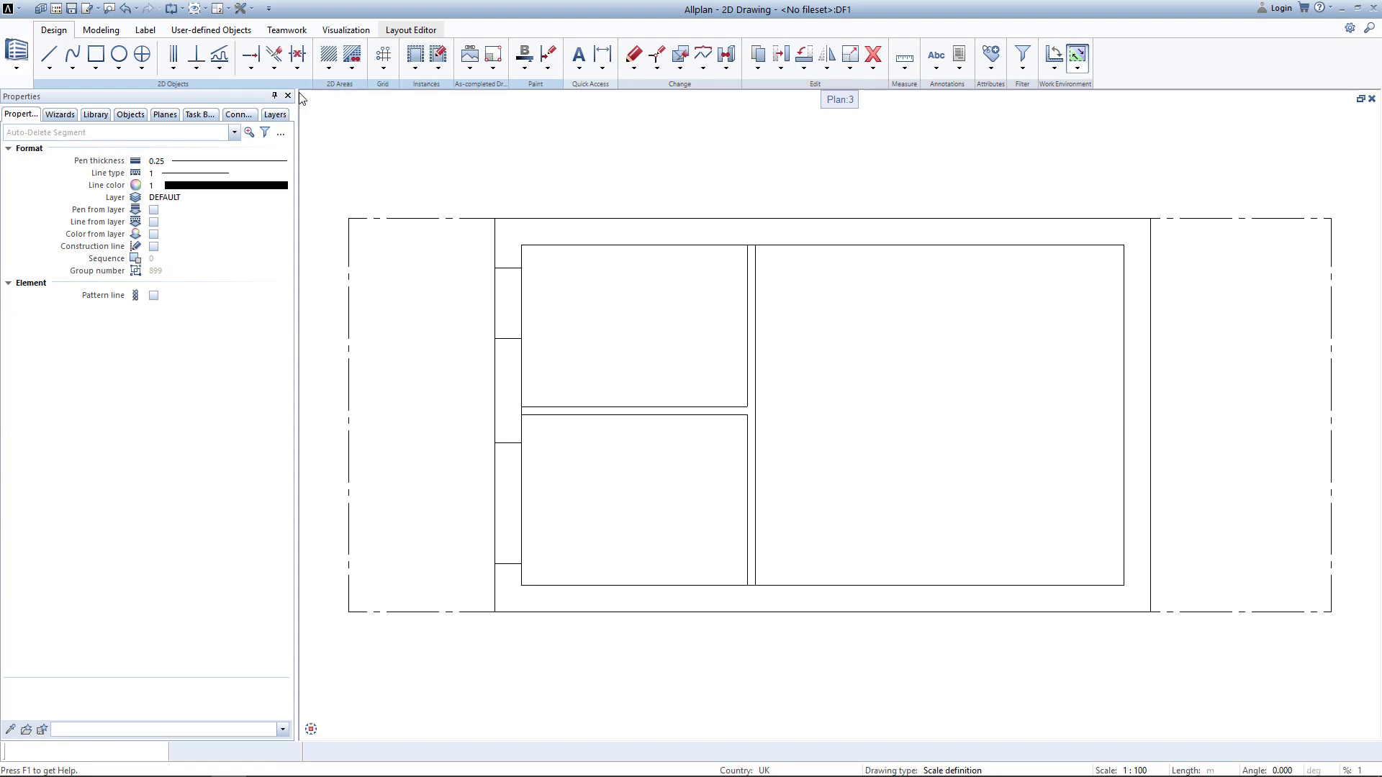
pyautogui.click(496, 310)
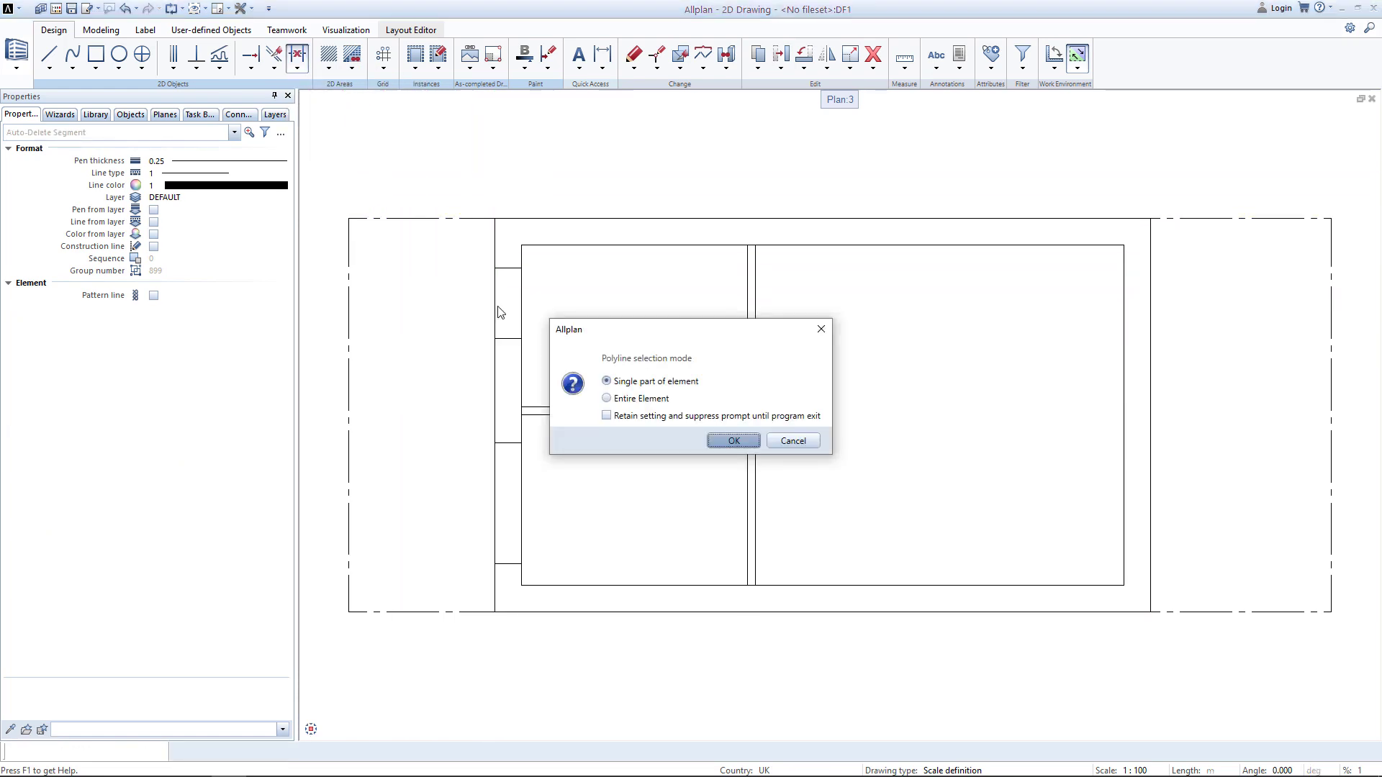
pyautogui.click(720, 439)
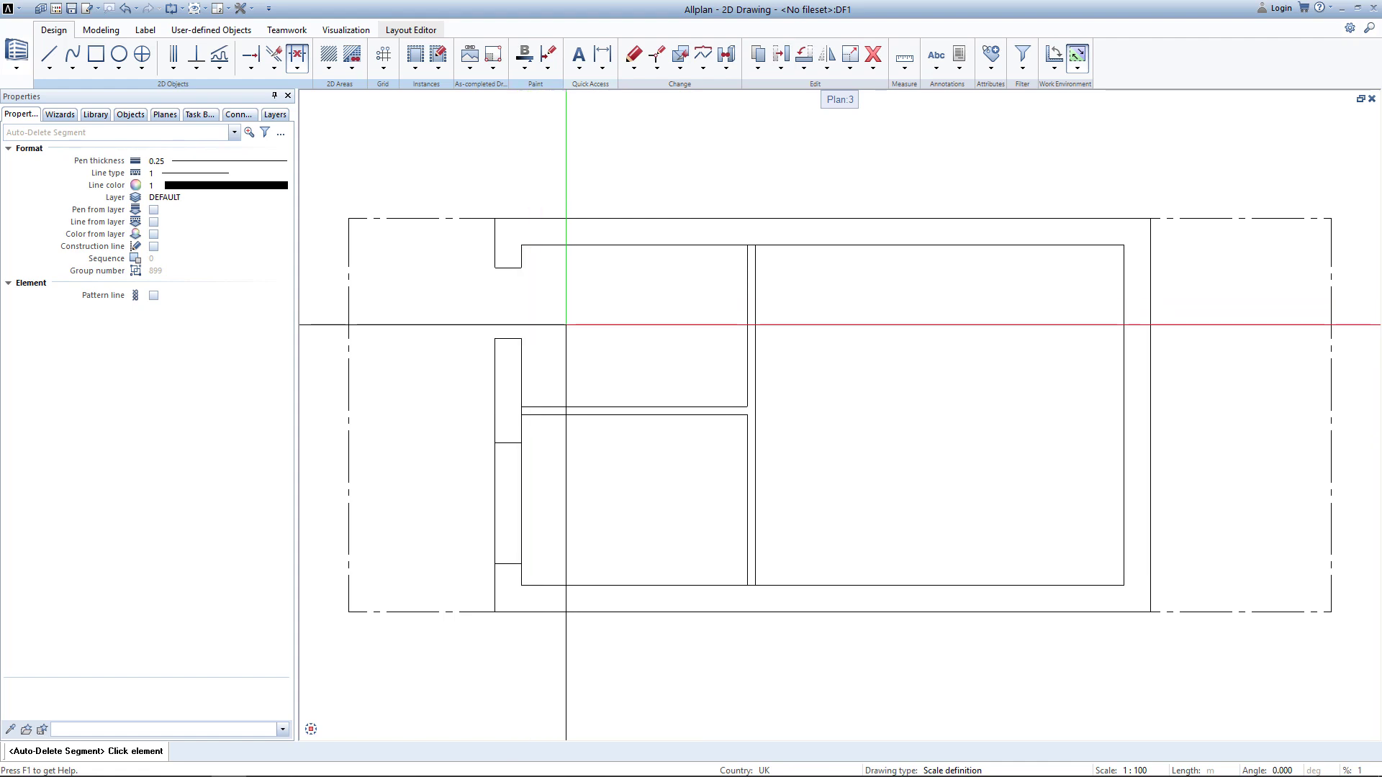
pyautogui.press('Escape')
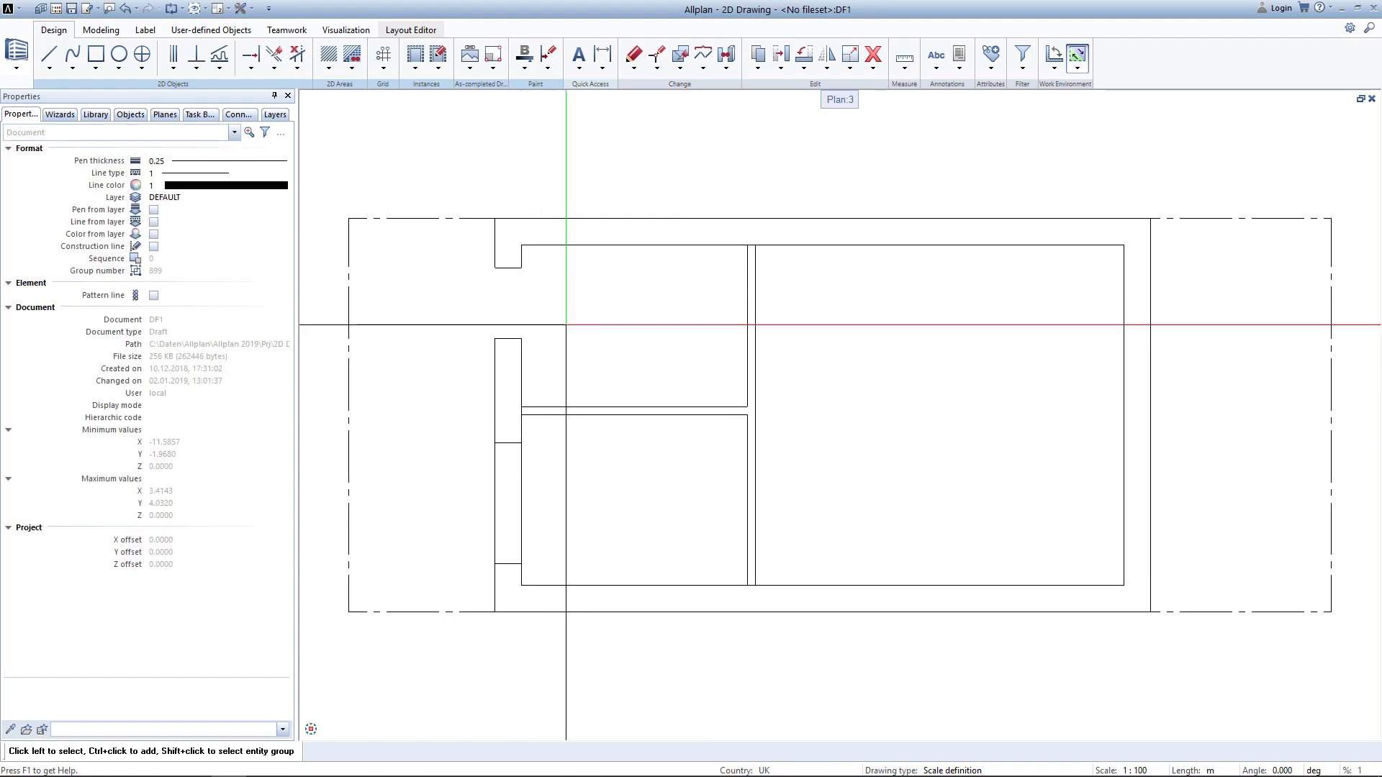
# Draw a quarter arc centred on the doorway corner, with the doorway width as radius.
pyautogui.click(119, 55)
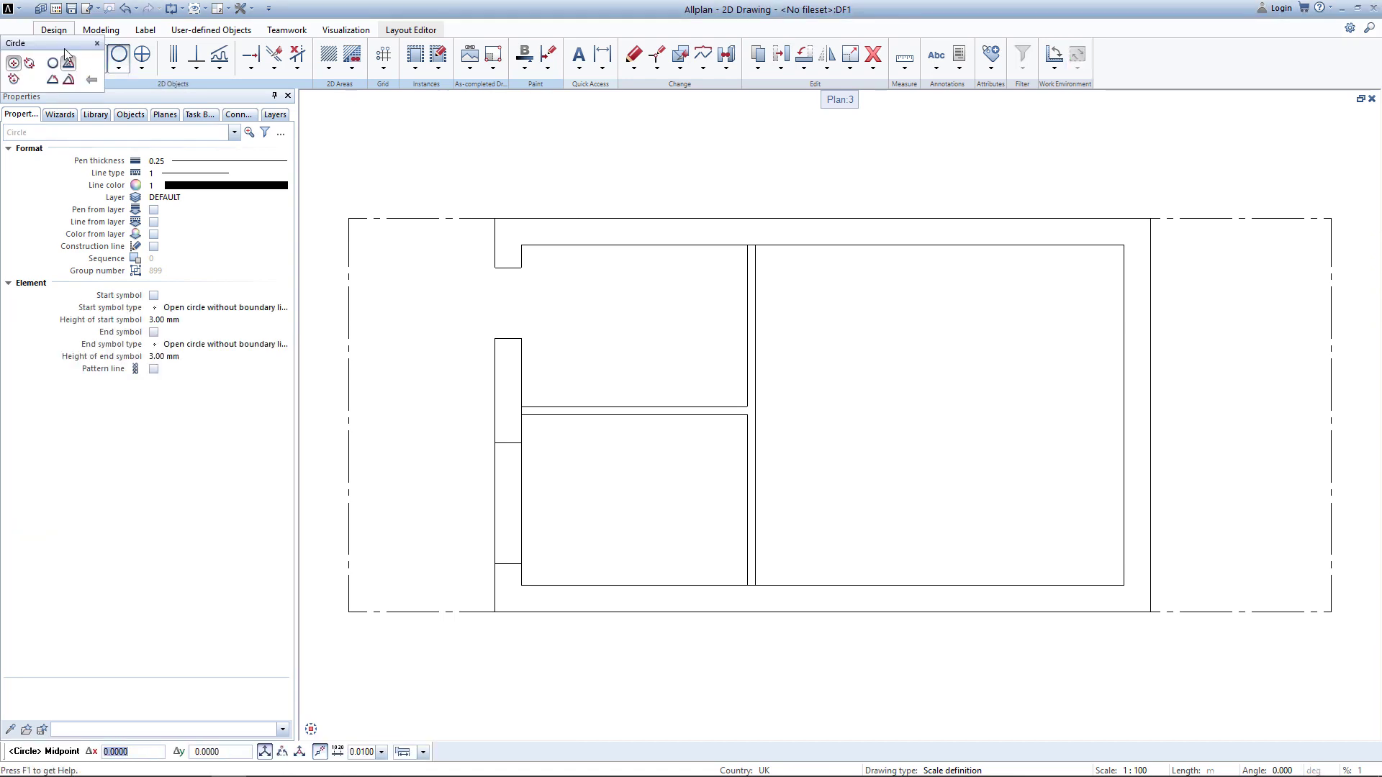
pyautogui.moveTo(66, 48)
pyautogui.mouseDown()
pyautogui.moveTo(468, 100)
pyautogui.moveTo(401, 103)
pyautogui.mouseUp()
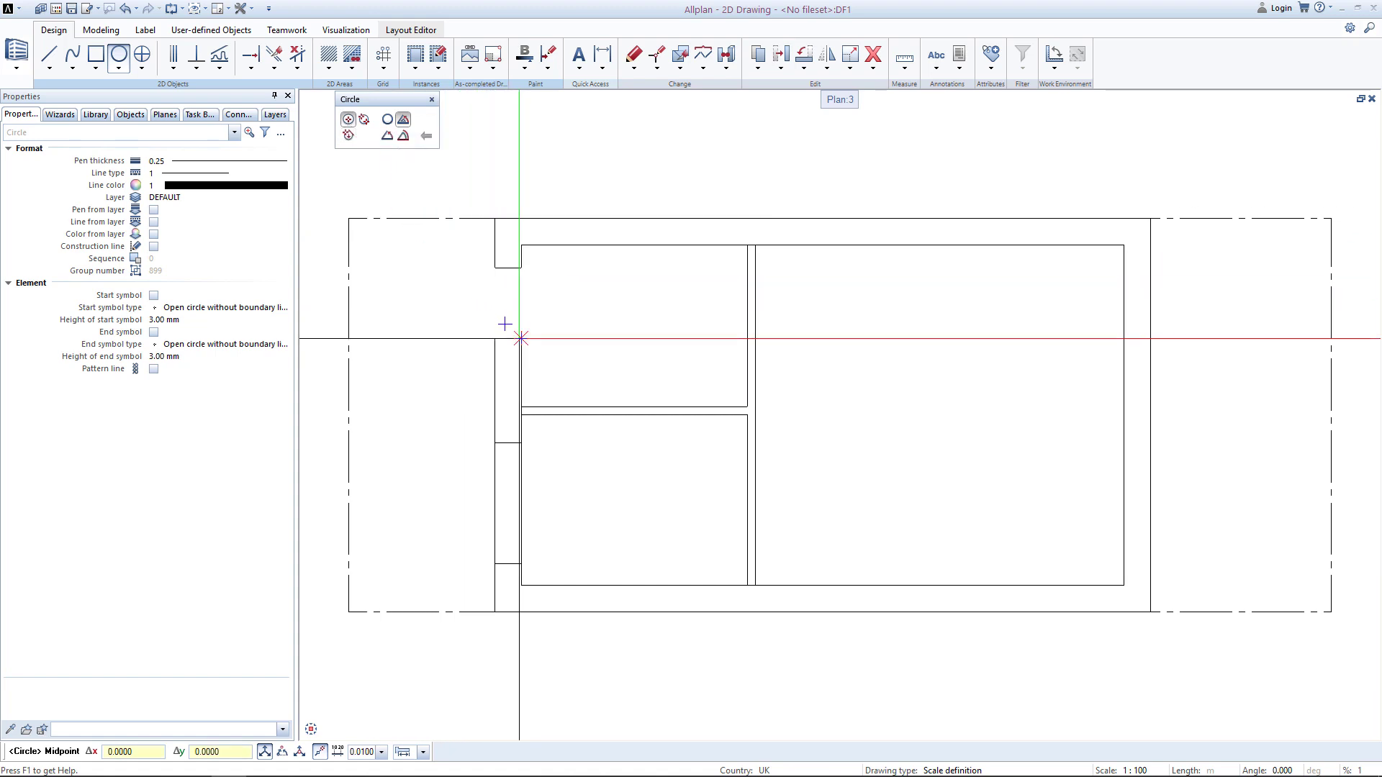
pyautogui.click(521, 338)
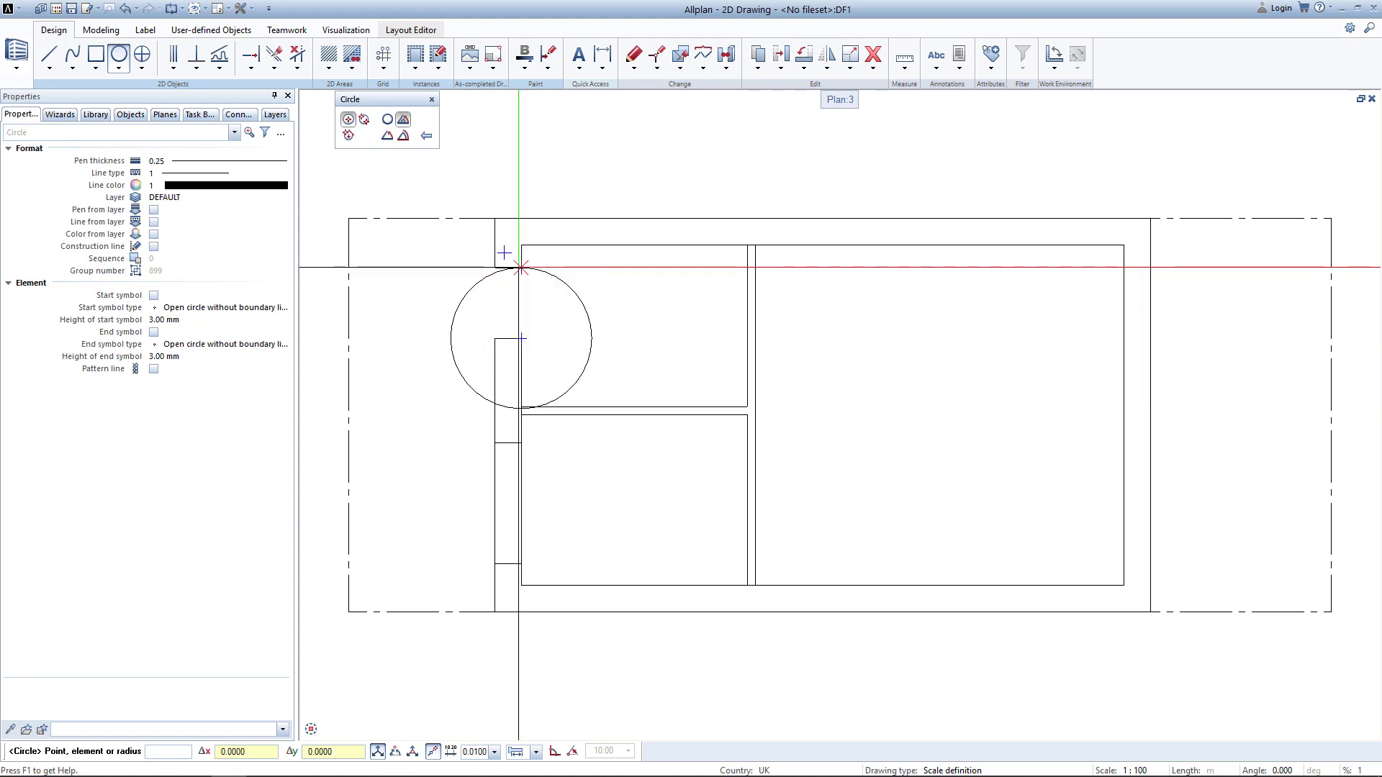
pyautogui.click(521, 267)
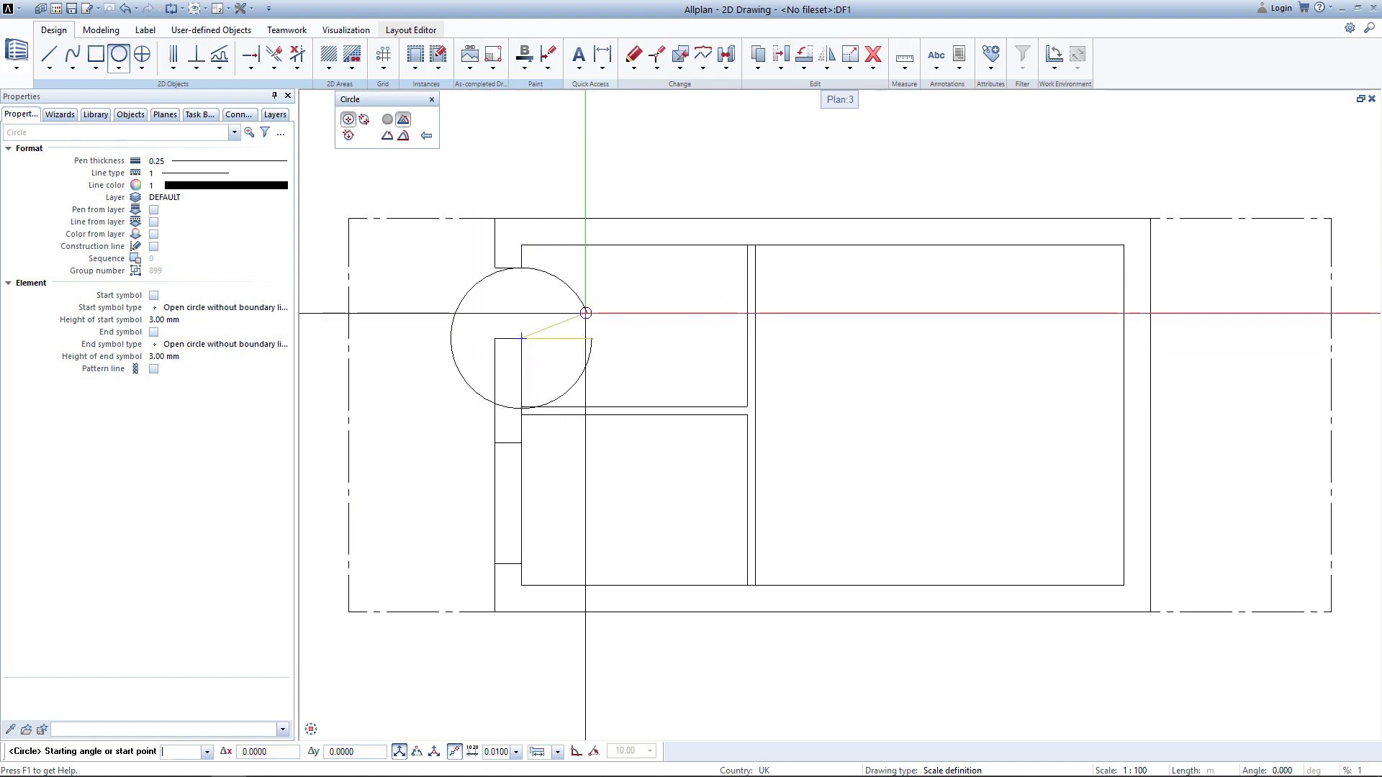
pyautogui.click(521, 268)
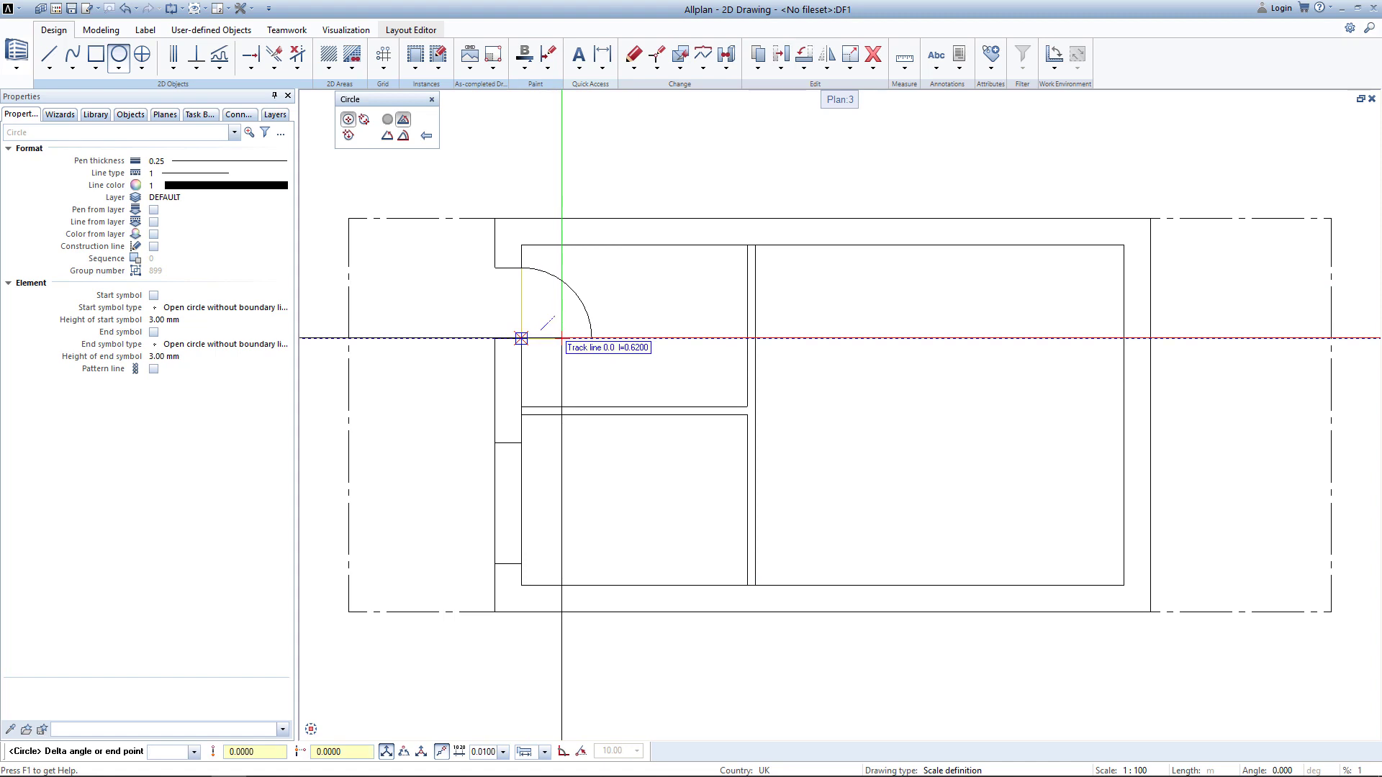
pyautogui.click(562, 338)
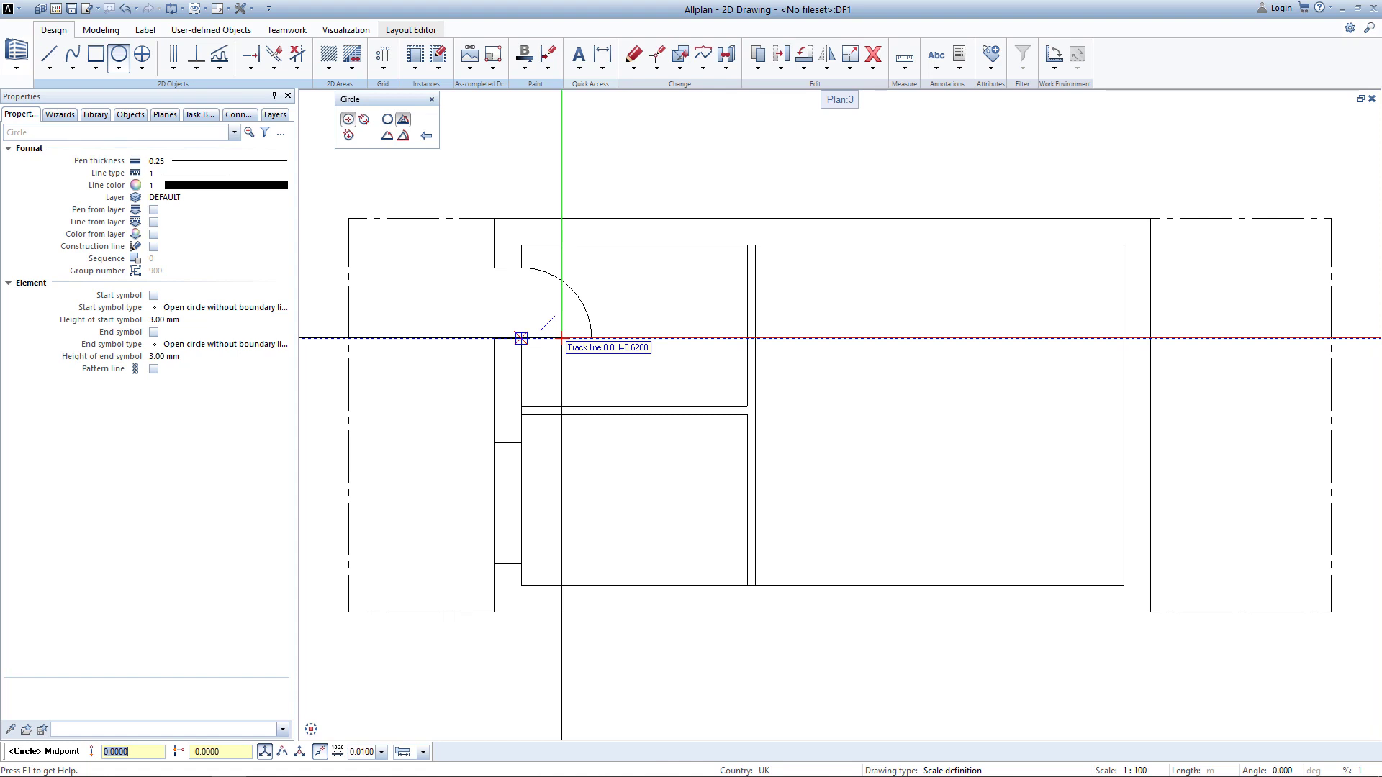
# Stretch the short doorway cross line so its endpoint meets the door arc's end.
pyautogui.press('Escape')
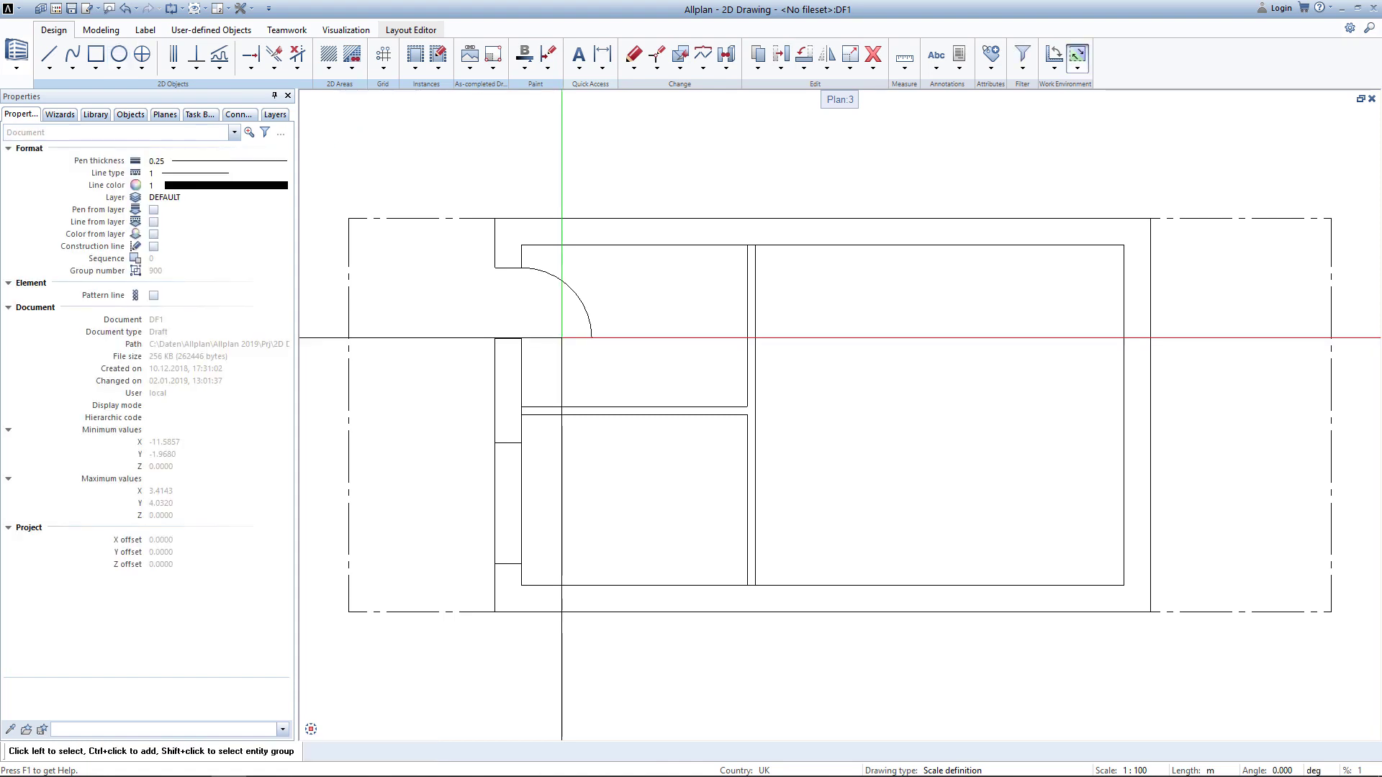
pyautogui.click(509, 338)
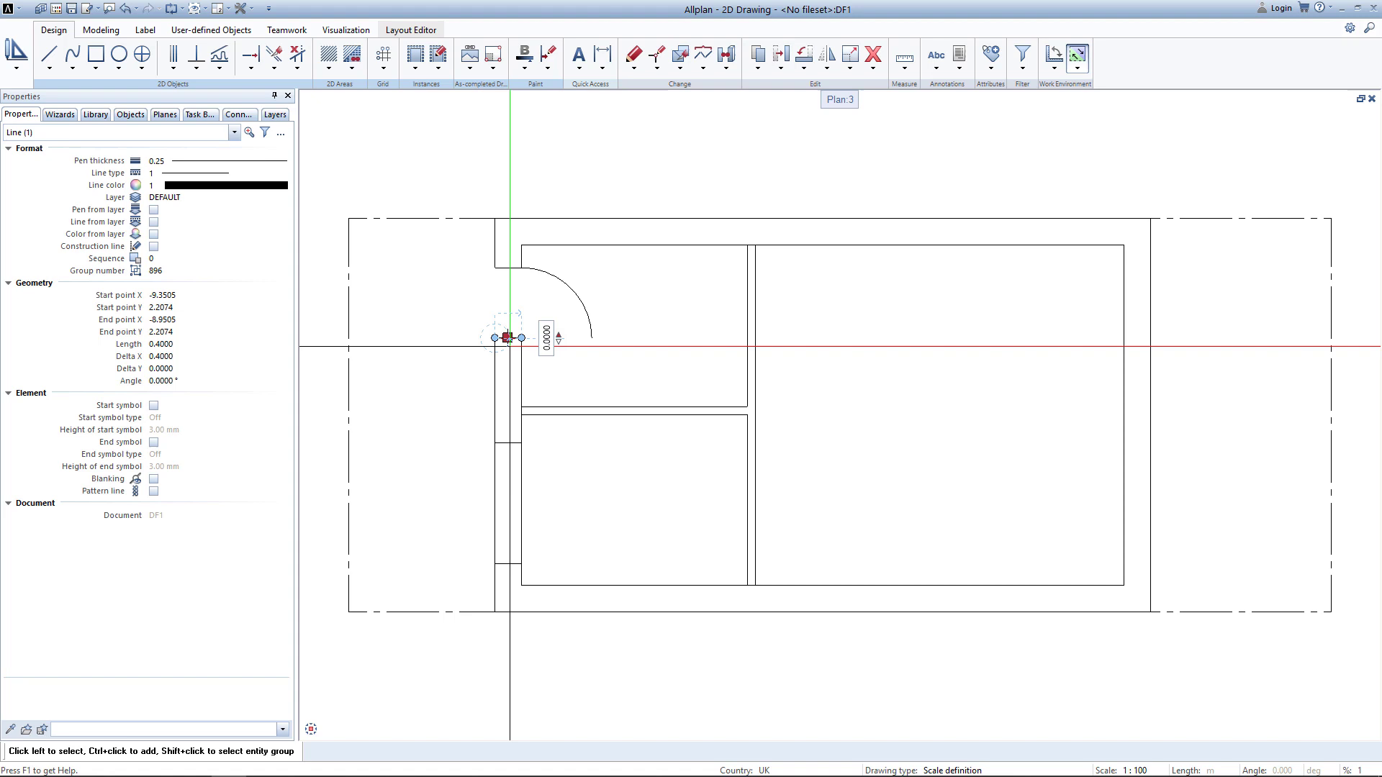
pyautogui.click(508, 338)
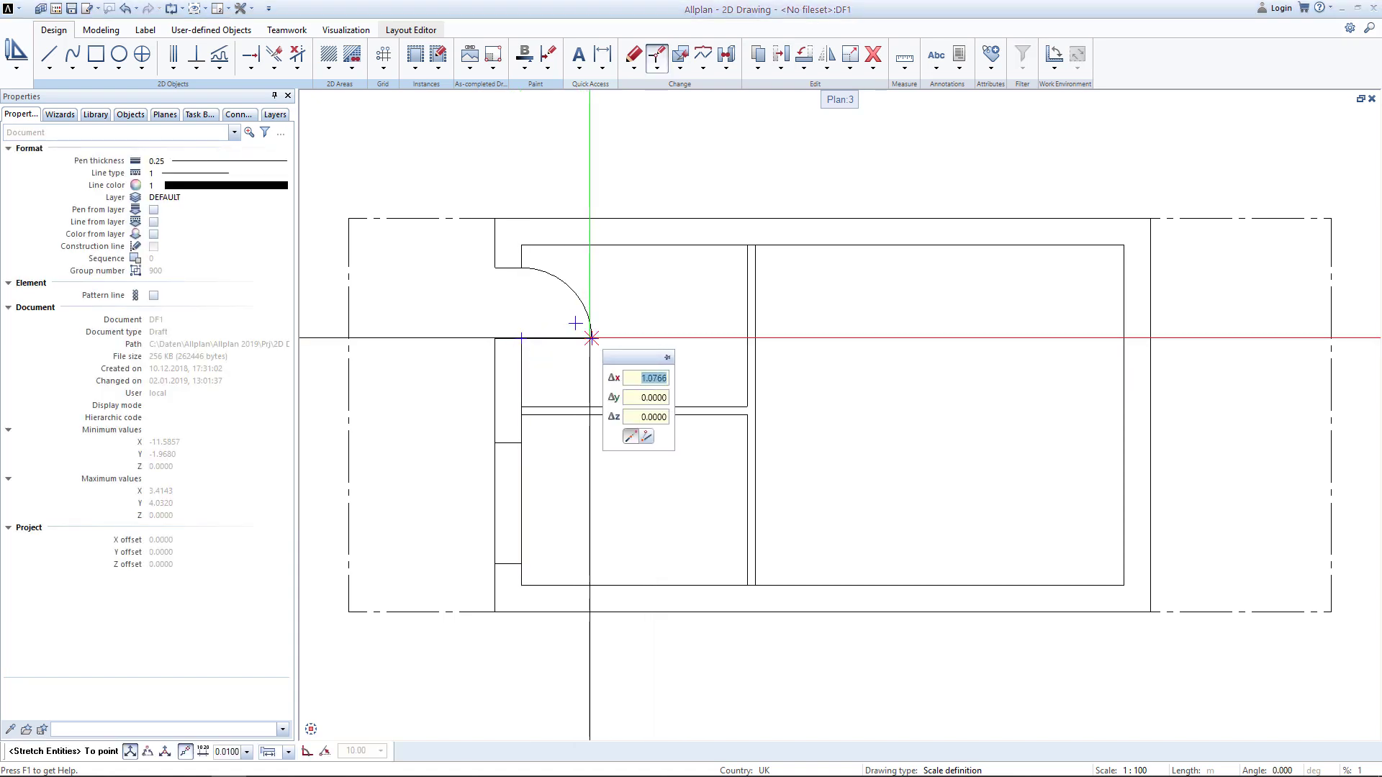
pyautogui.click(591, 338)
pyautogui.press('Escape')
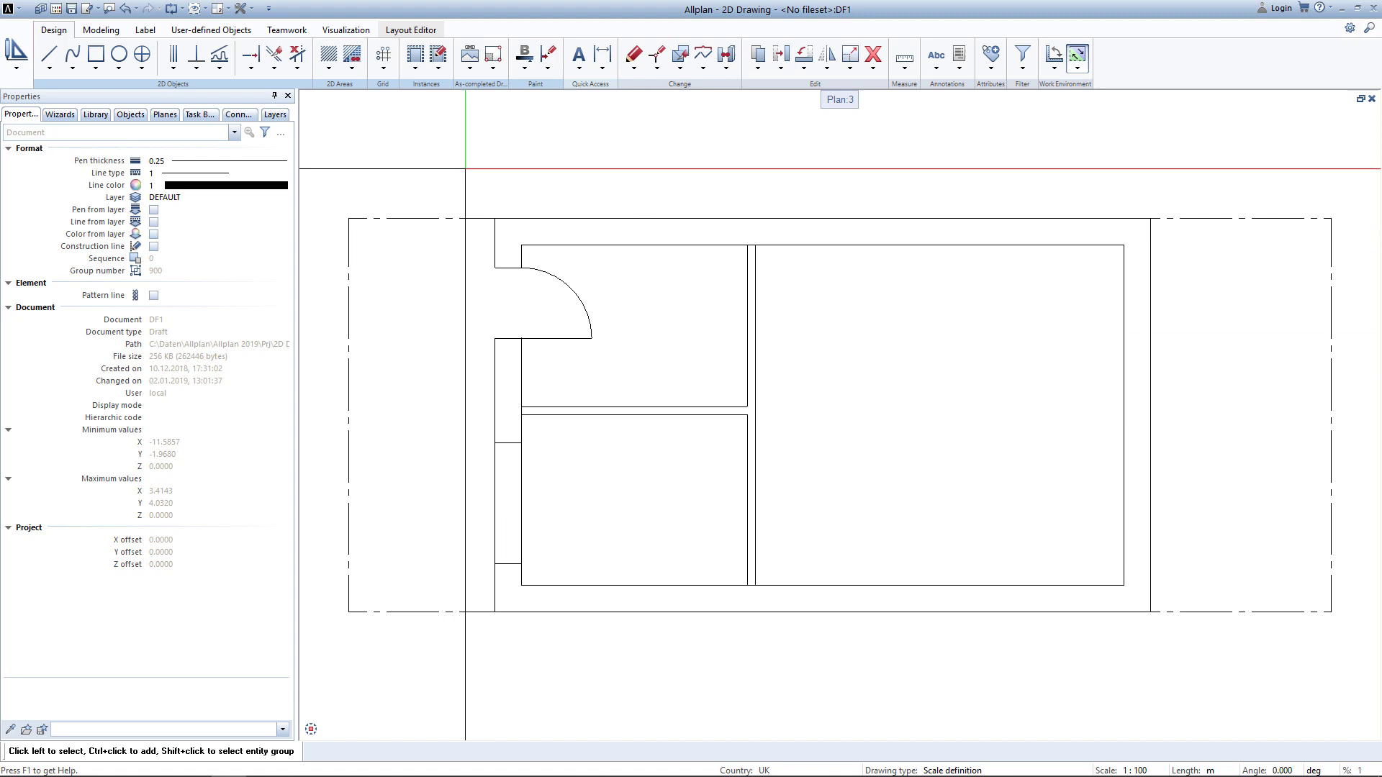
# Start a hatched area and choose hatching style 301 Masonry.
pyautogui.click(334, 69)
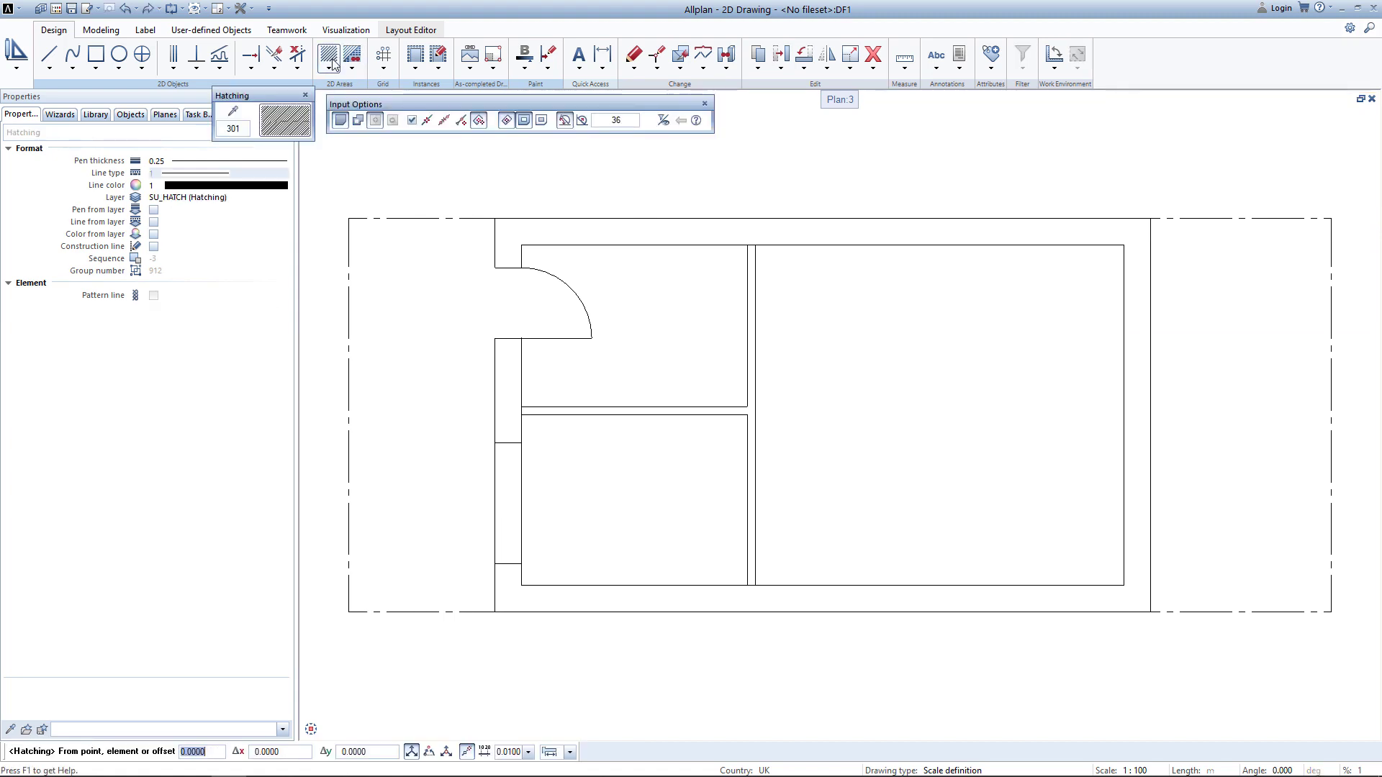
pyautogui.click(278, 122)
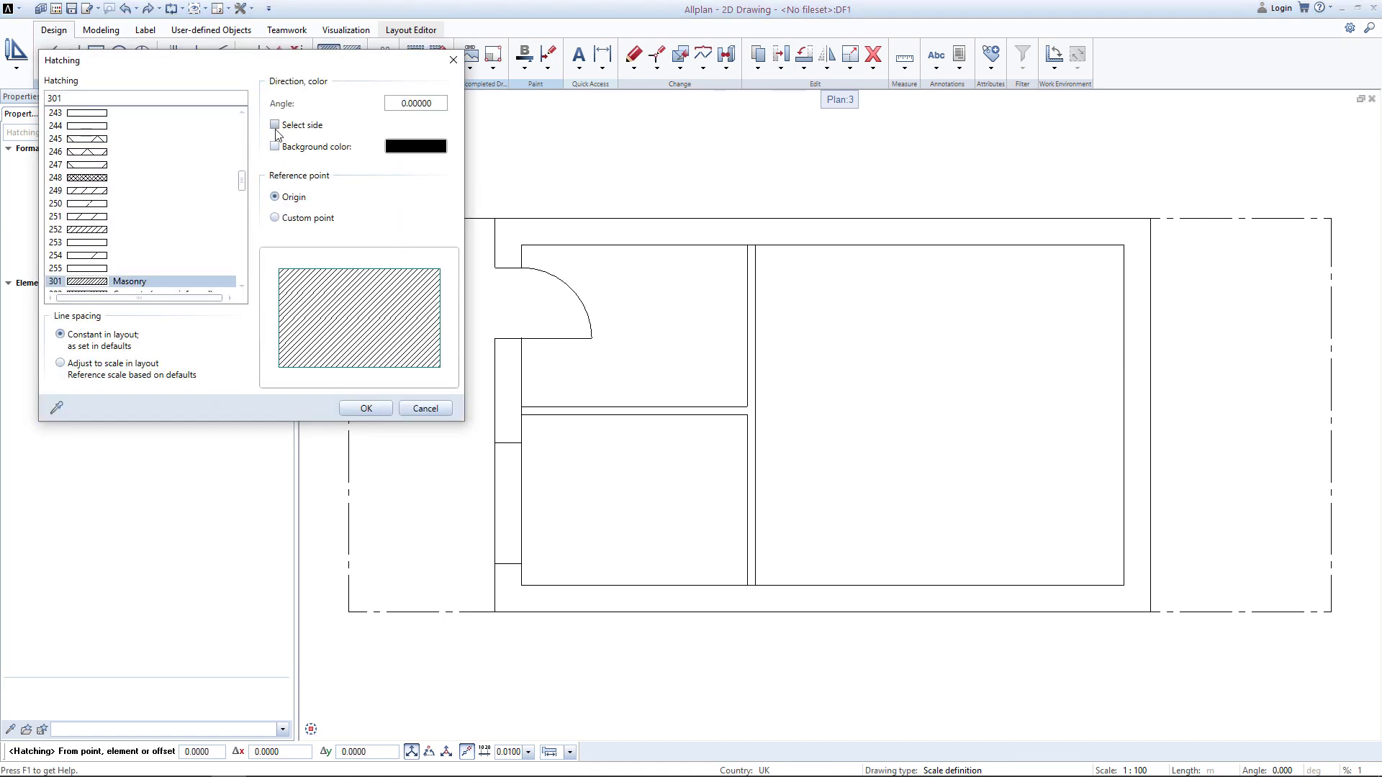
pyautogui.scroll(1, 125, 234)
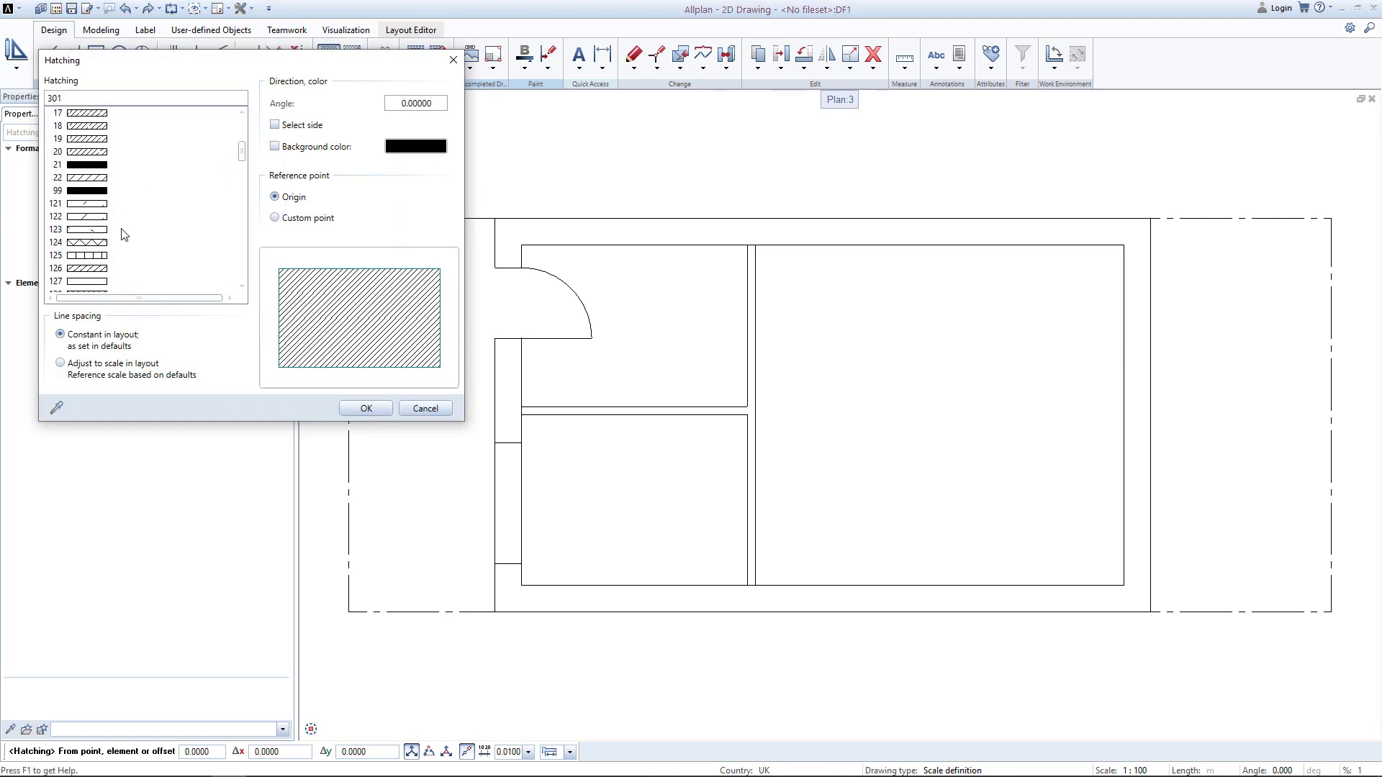
pyautogui.scroll(-4, 124, 234)
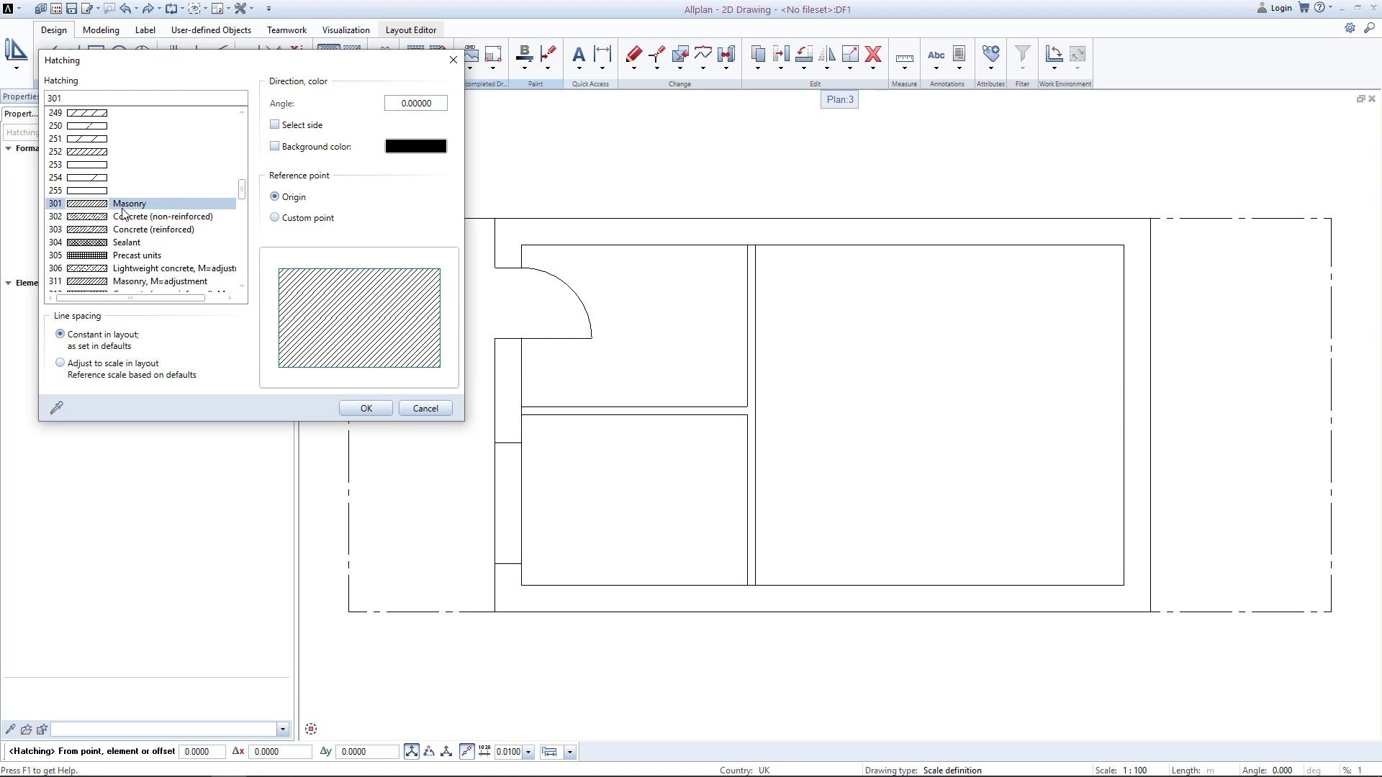
pyautogui.click(379, 412)
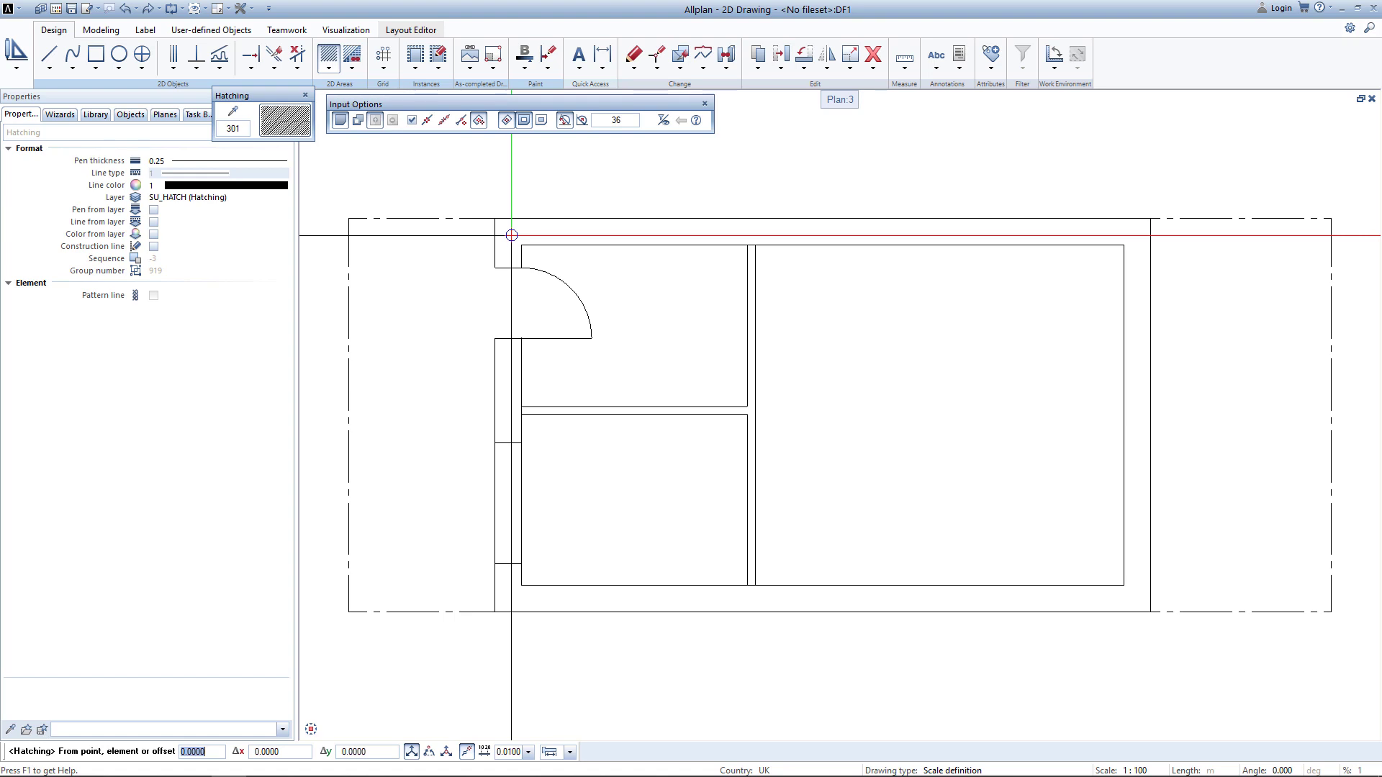
# Hatch the exterior wall band and the short left wall piece with 301 Masonry.
pyautogui.click(511, 235)
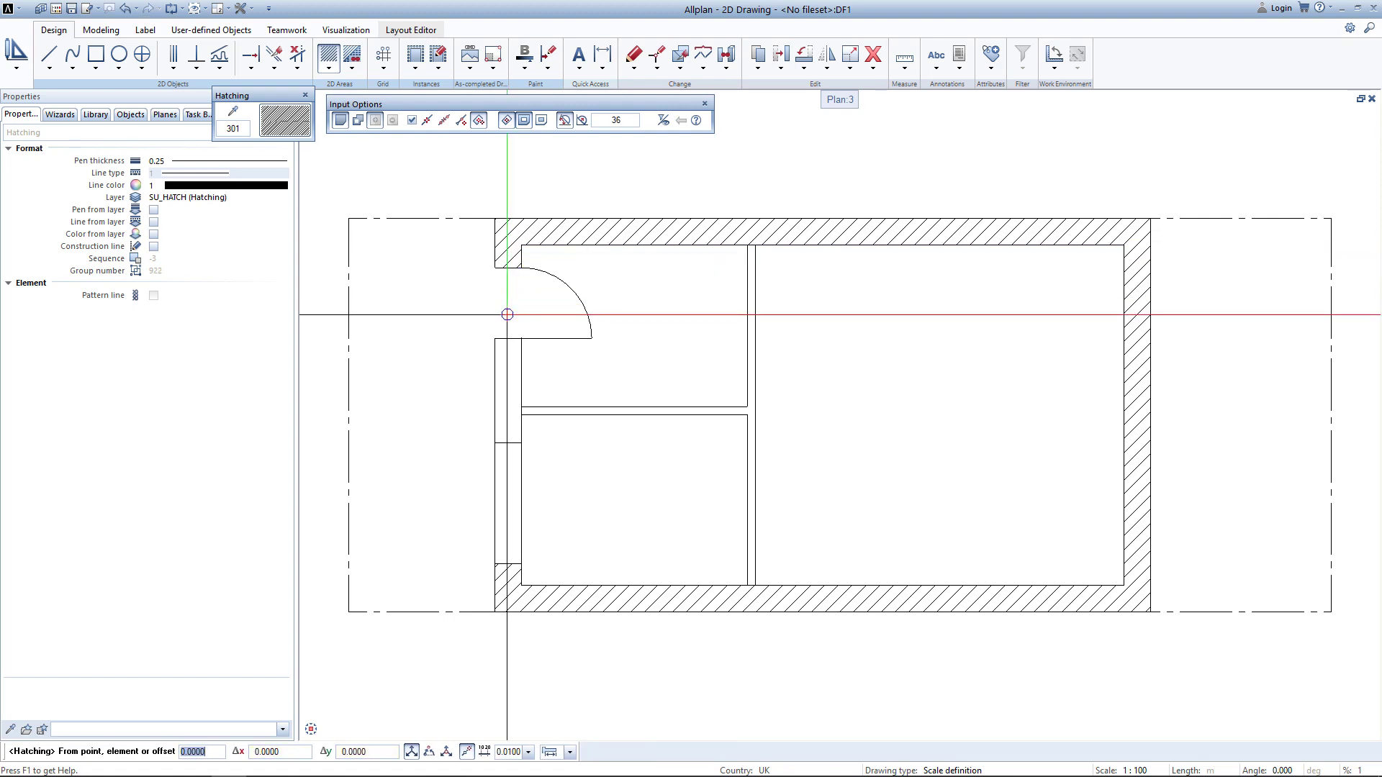
pyautogui.click(508, 388)
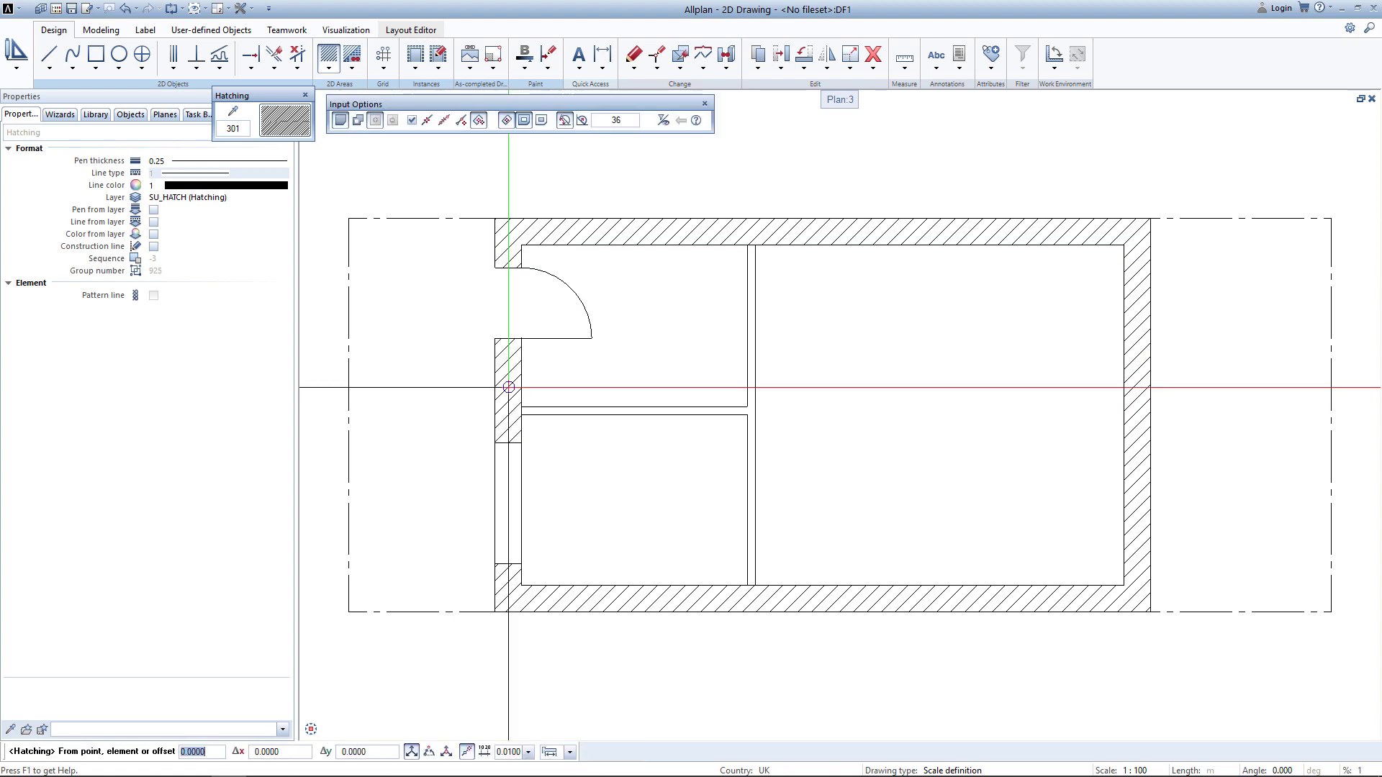
pyautogui.press('Escape')
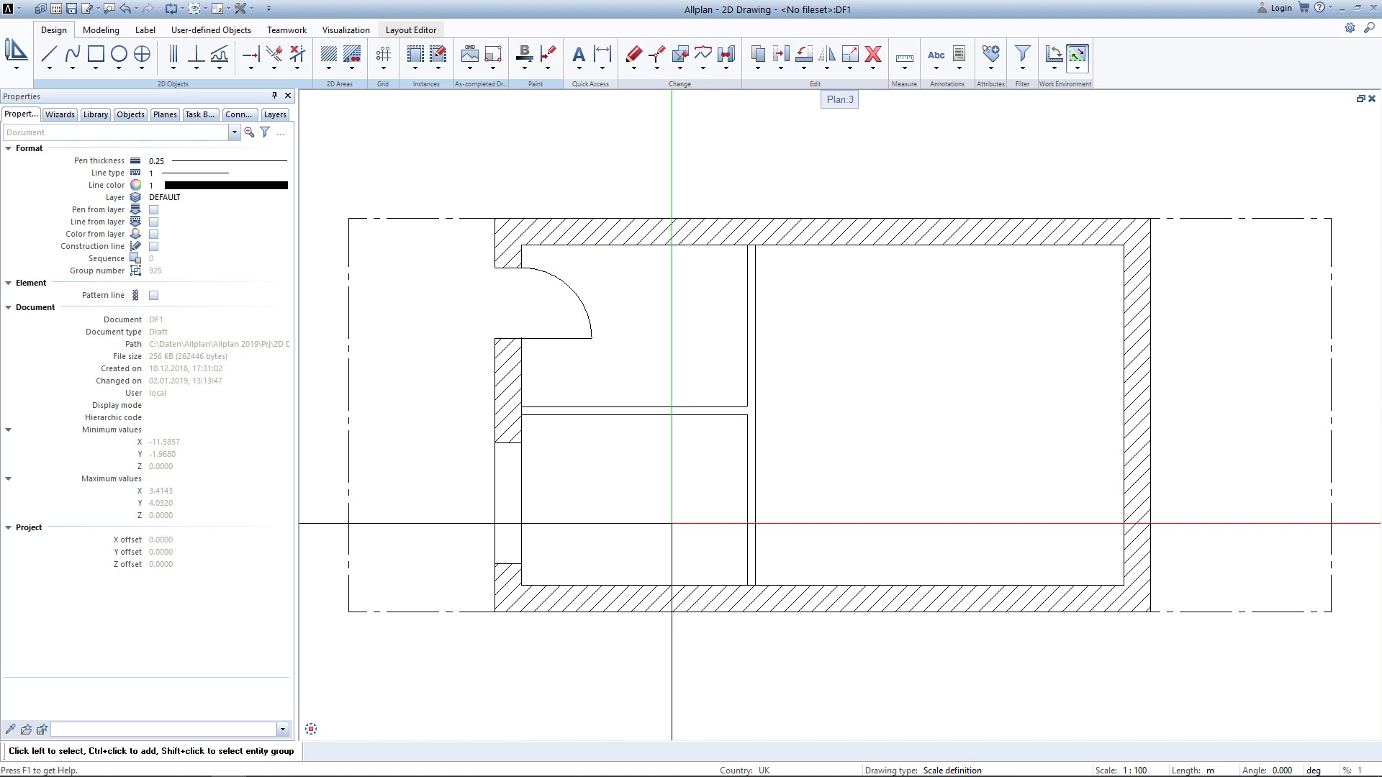
# Switch from hatching to area patterns and select pattern 8 for the tiles.
pyautogui.click(329, 68)
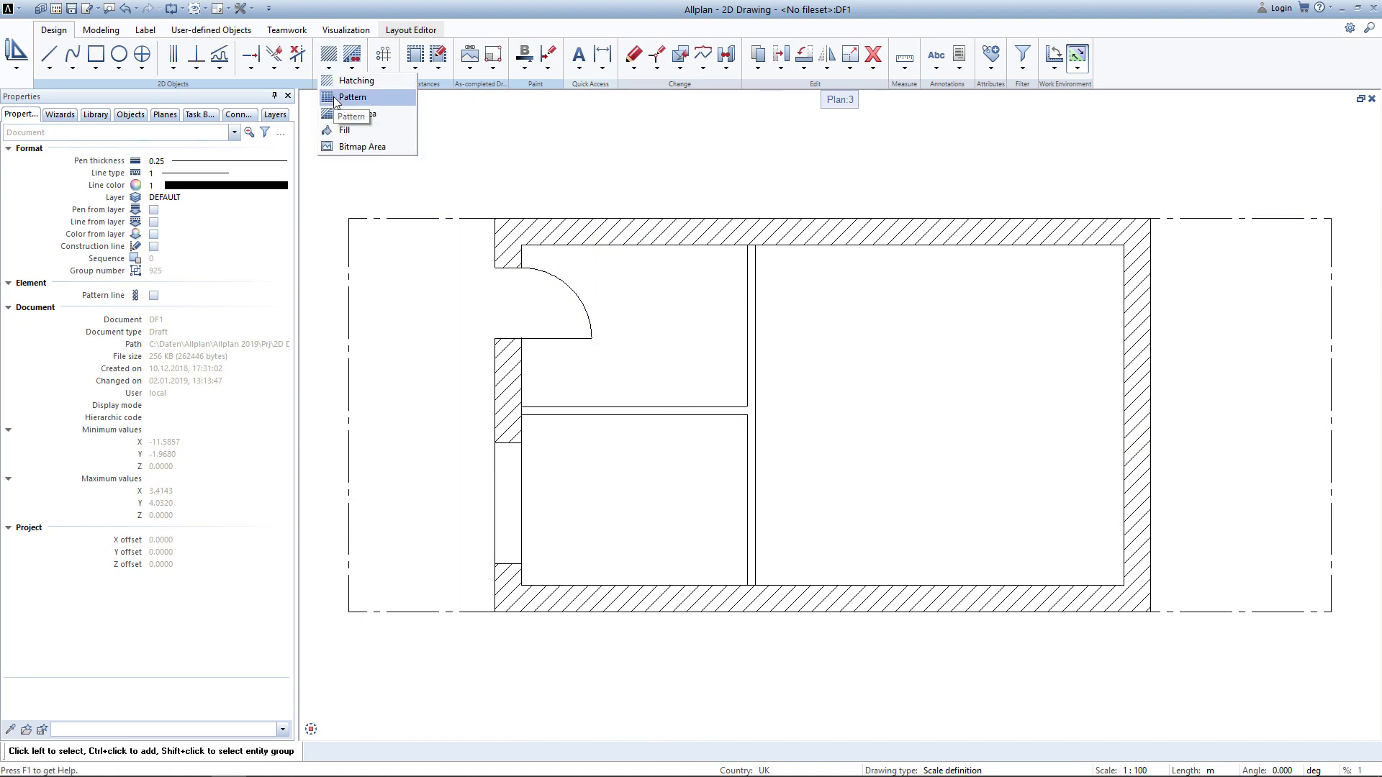
pyautogui.click(334, 96)
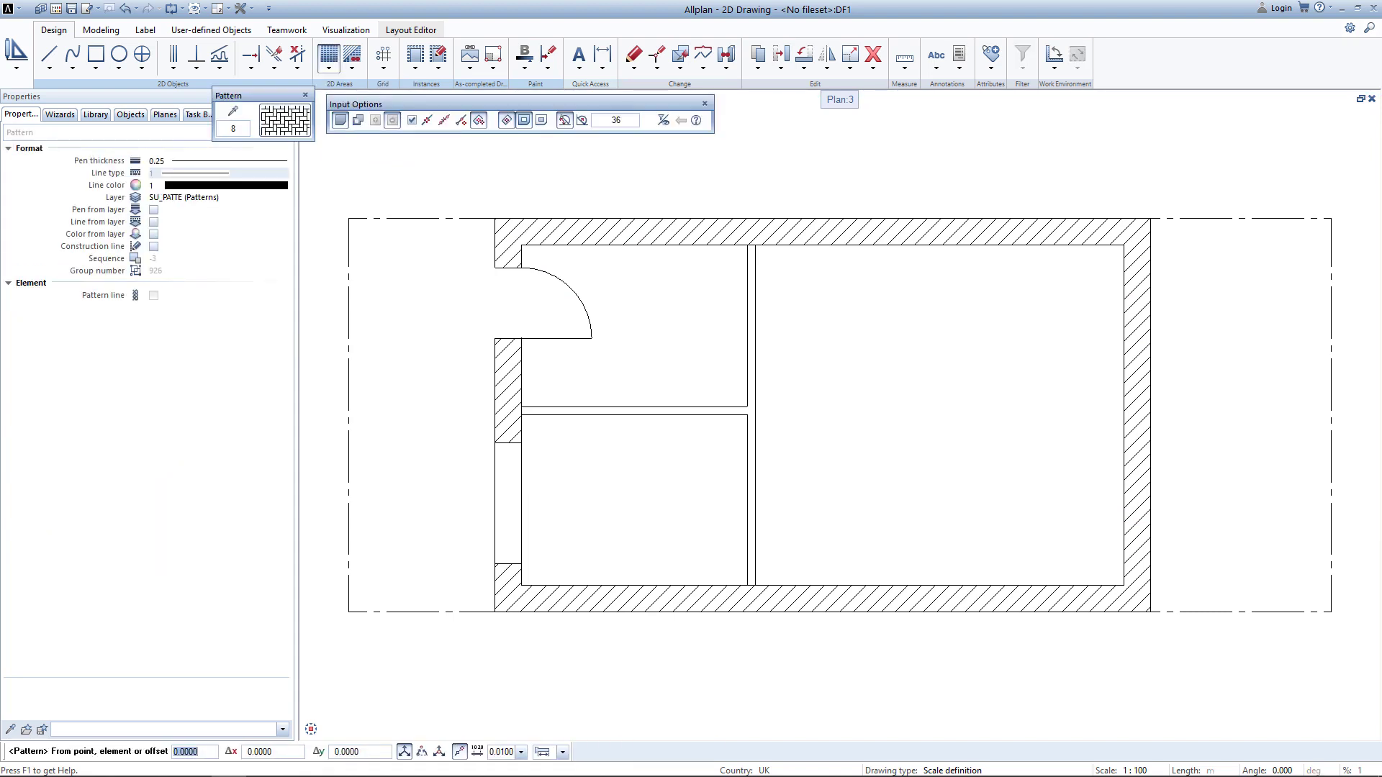
pyautogui.click(286, 128)
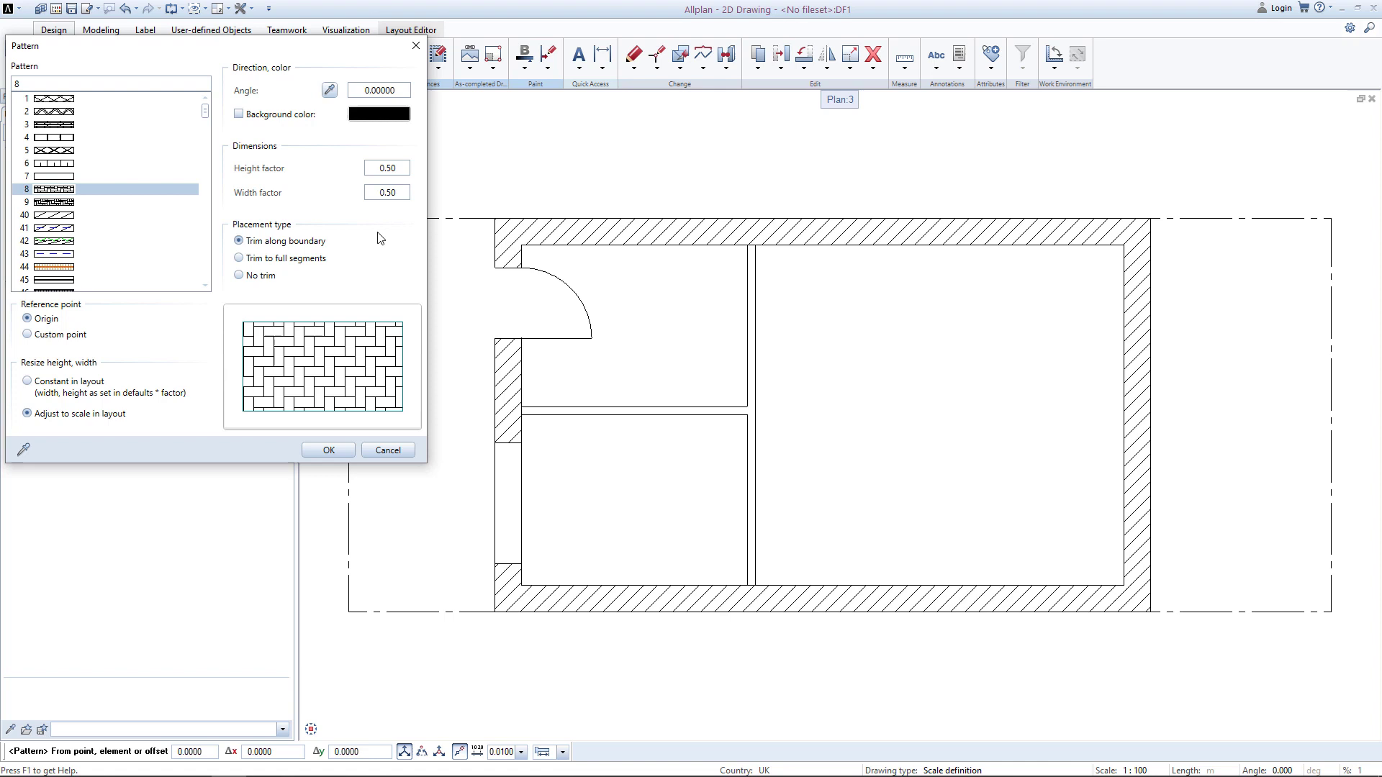
pyautogui.click(328, 450)
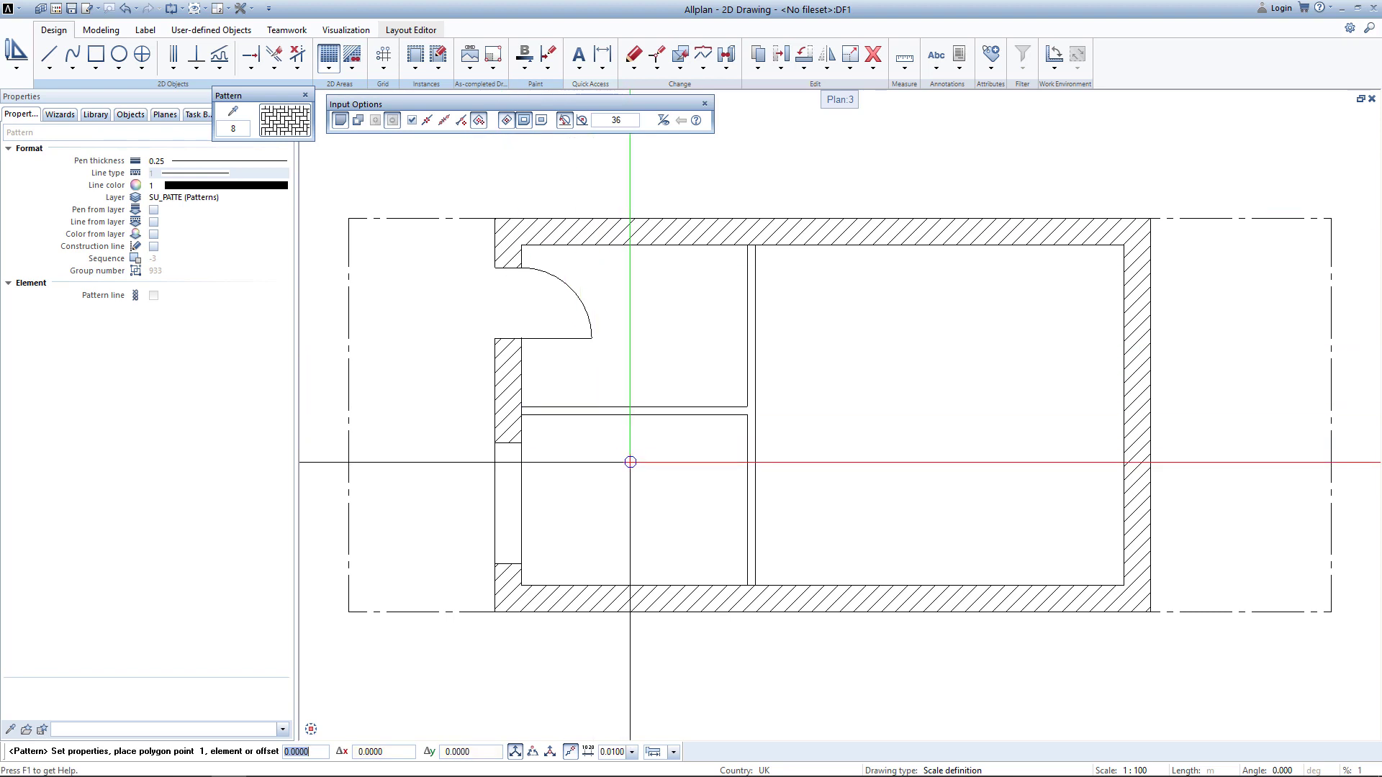
# Fill the lower-left room with pattern 8, then change its height factor to 1.00.
pyautogui.click(631, 461)
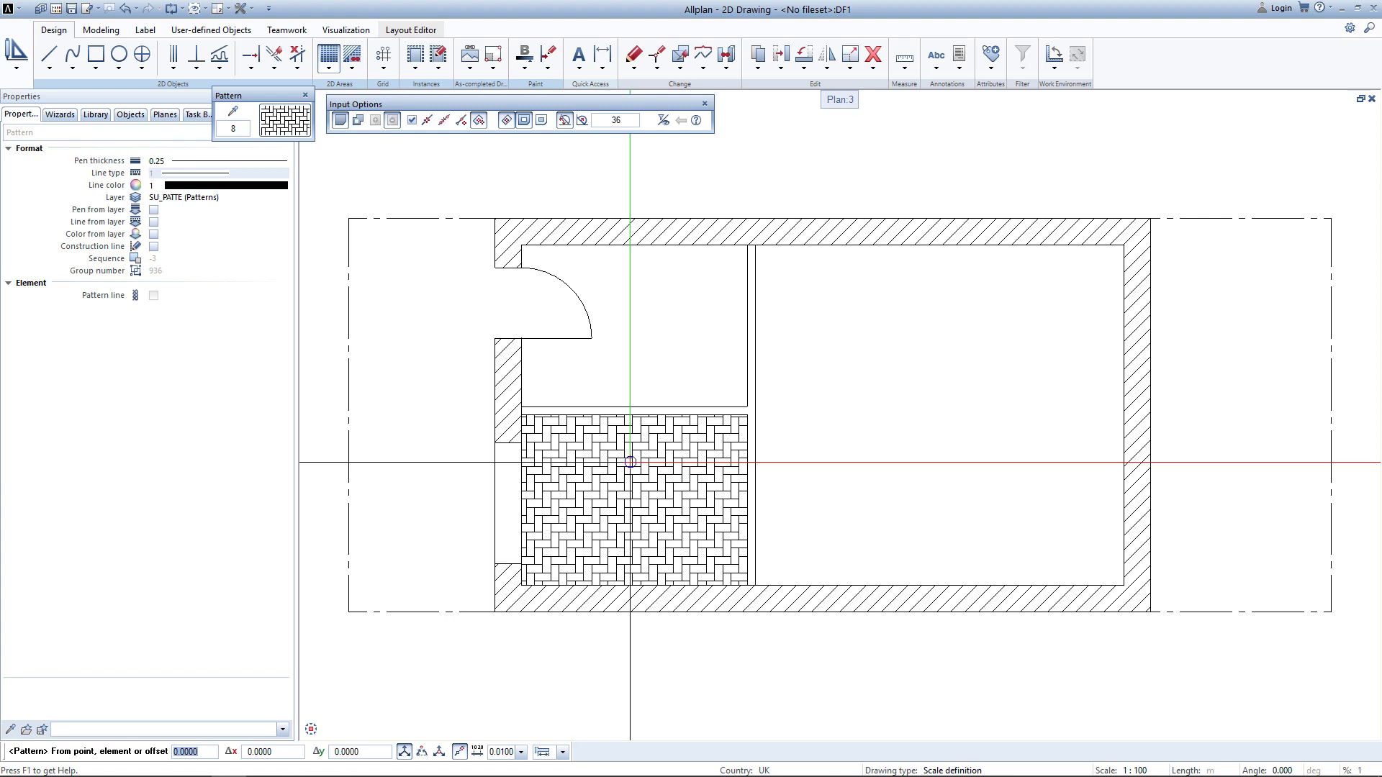
pyautogui.press('Escape')
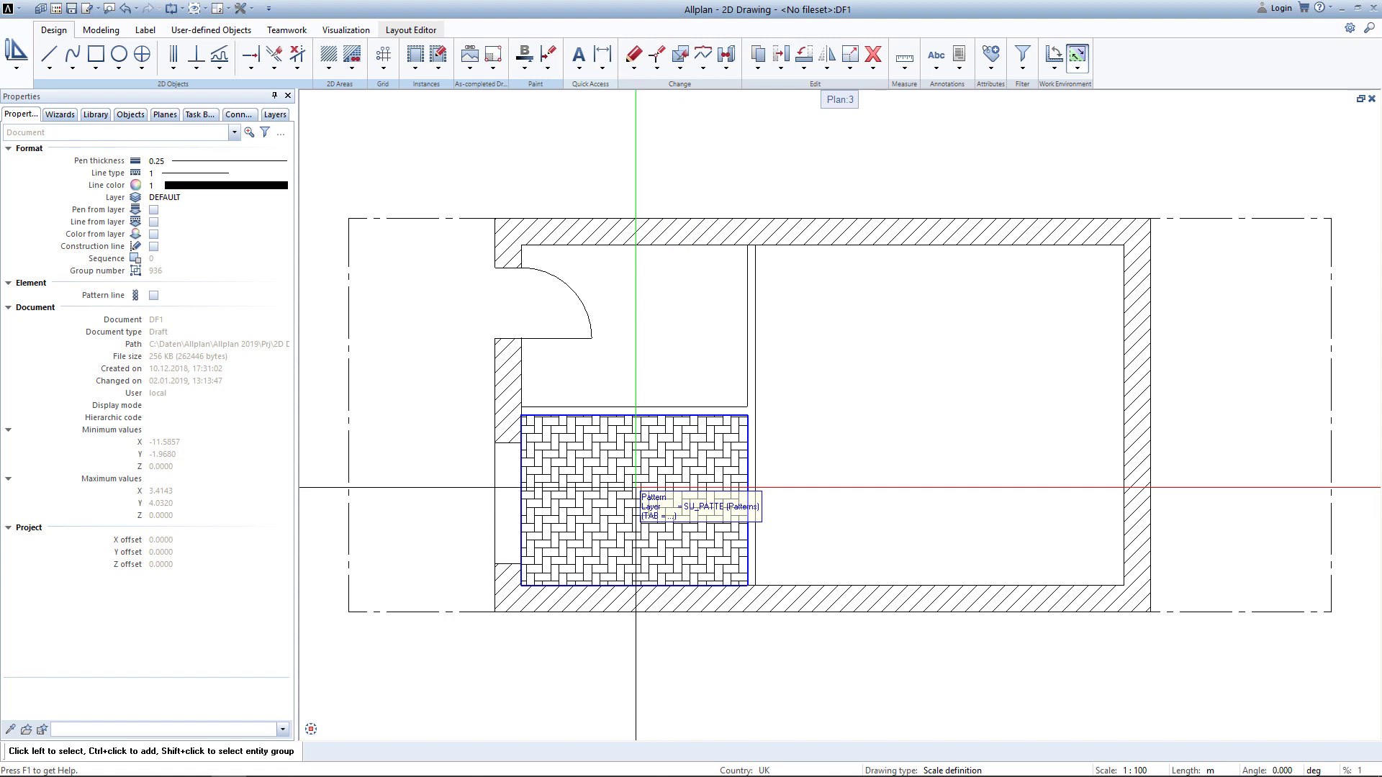
pyautogui.doubleClick(635, 488)
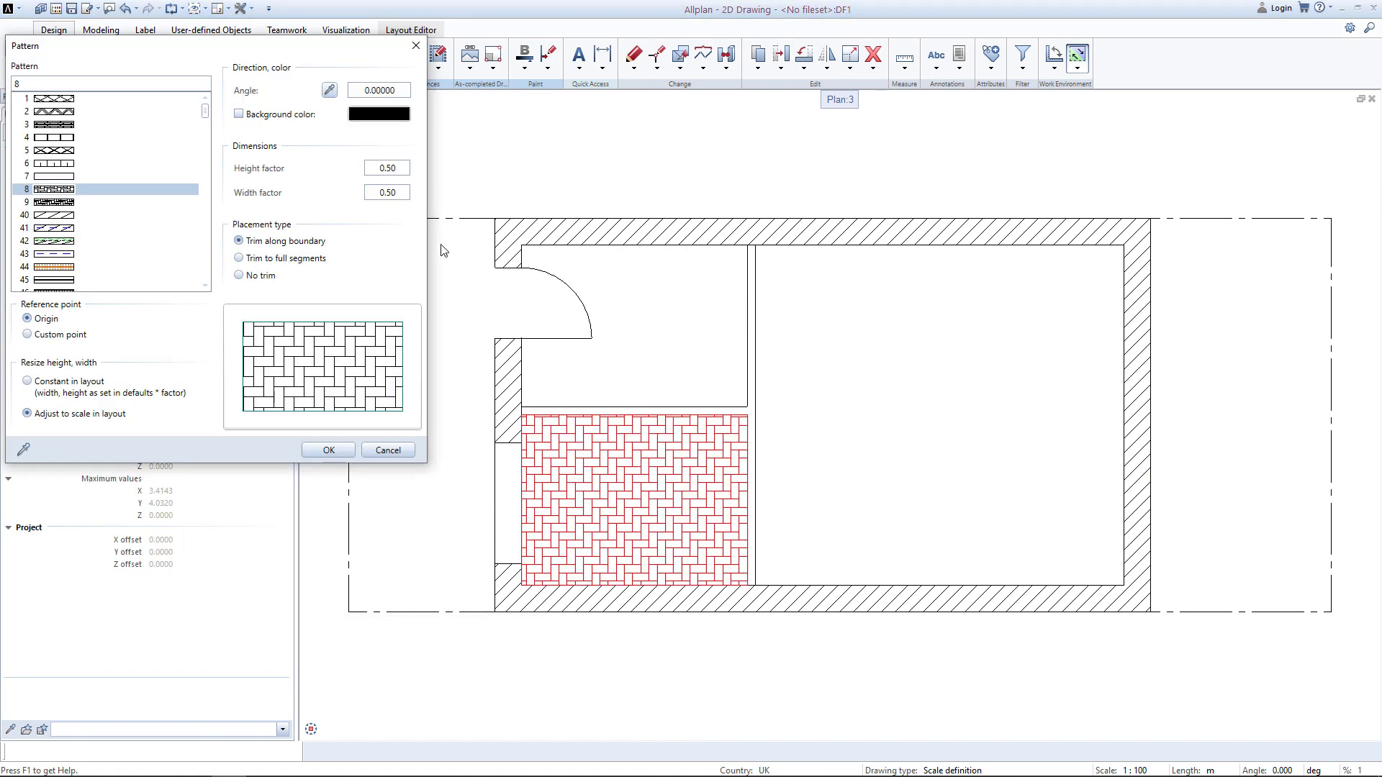
pyautogui.click(405, 167)
pyautogui.write('1.00')
pyautogui.click(327, 451)
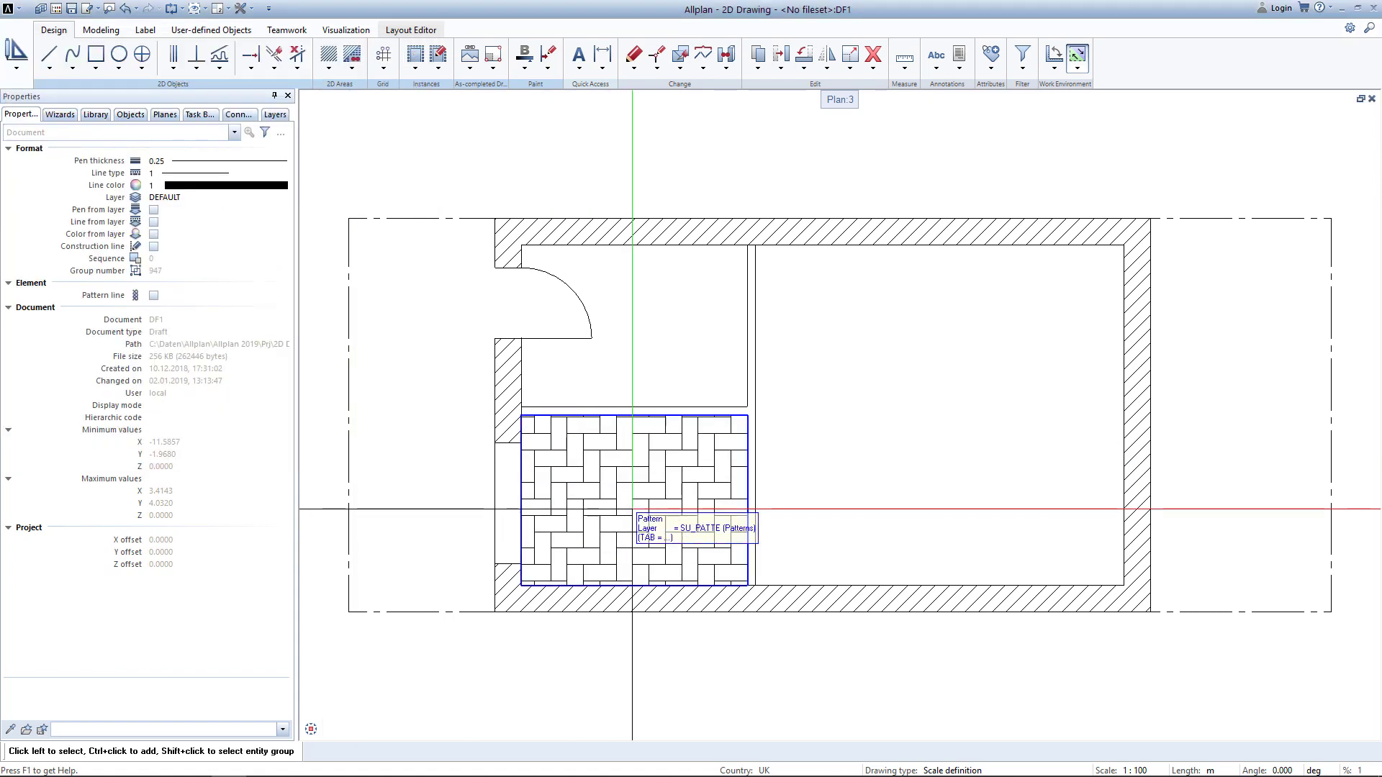
pyautogui.scroll(1, 632, 509)
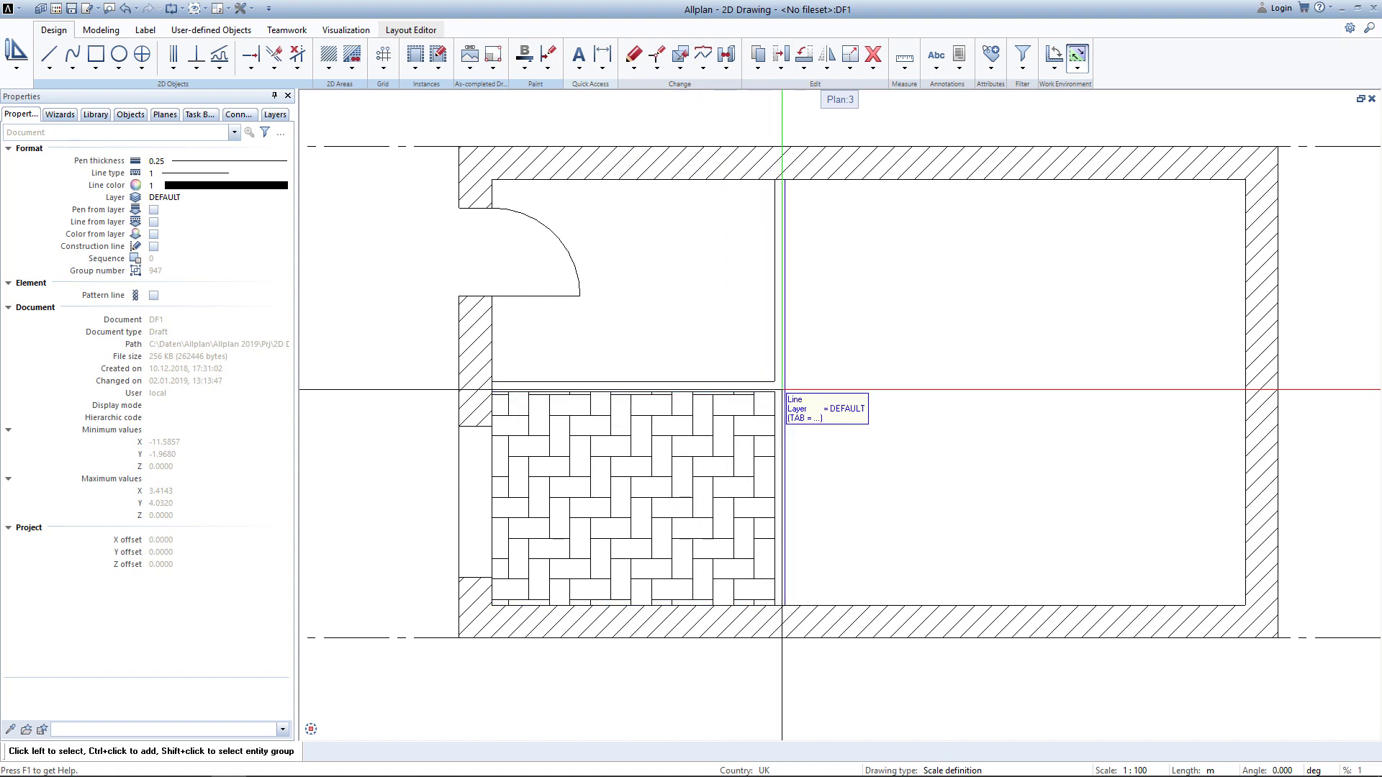
# Switch the area tool to solid fill and choose grey colour 21.
pyautogui.click(328, 72)
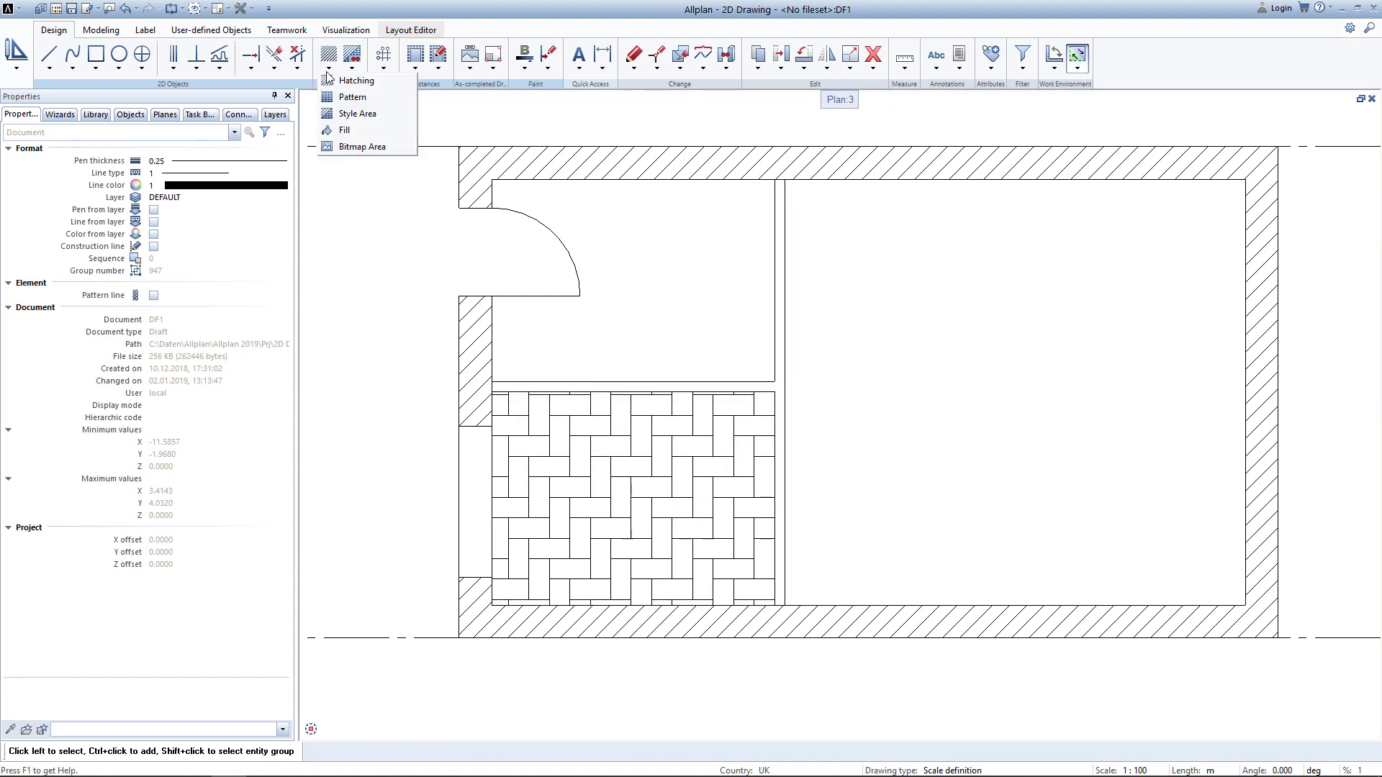
pyautogui.click(331, 131)
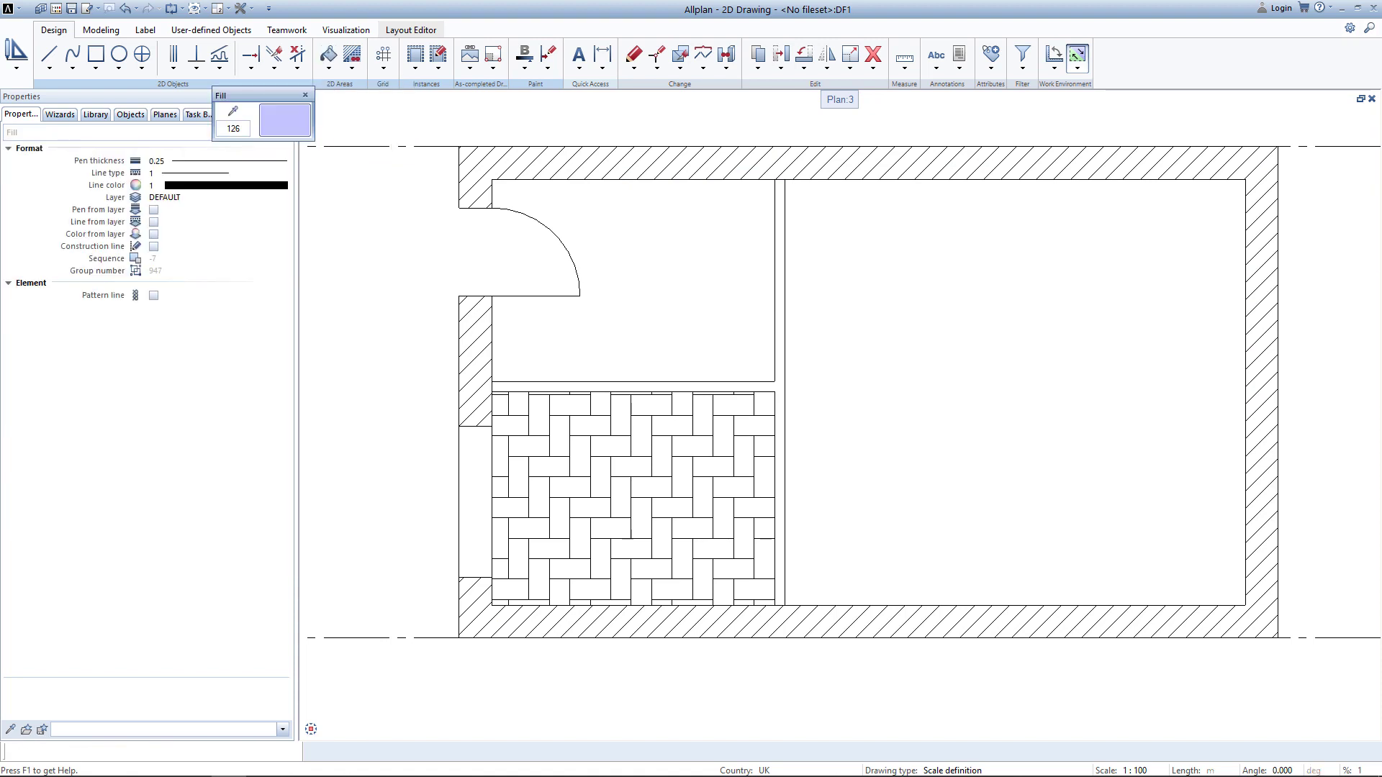
pyautogui.click(299, 126)
pyautogui.click(264, 126)
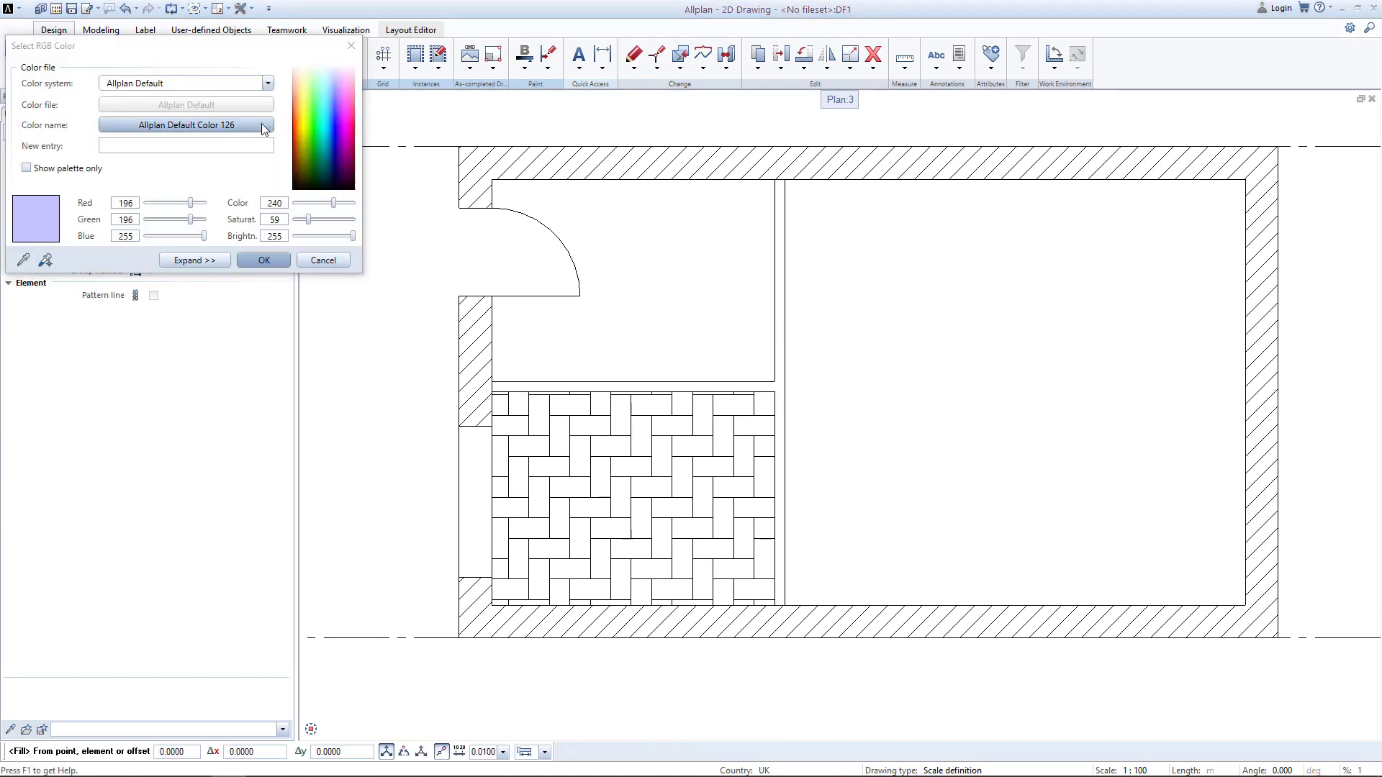
pyautogui.moveTo(366, 329); pyautogui.dragTo(366, 199)
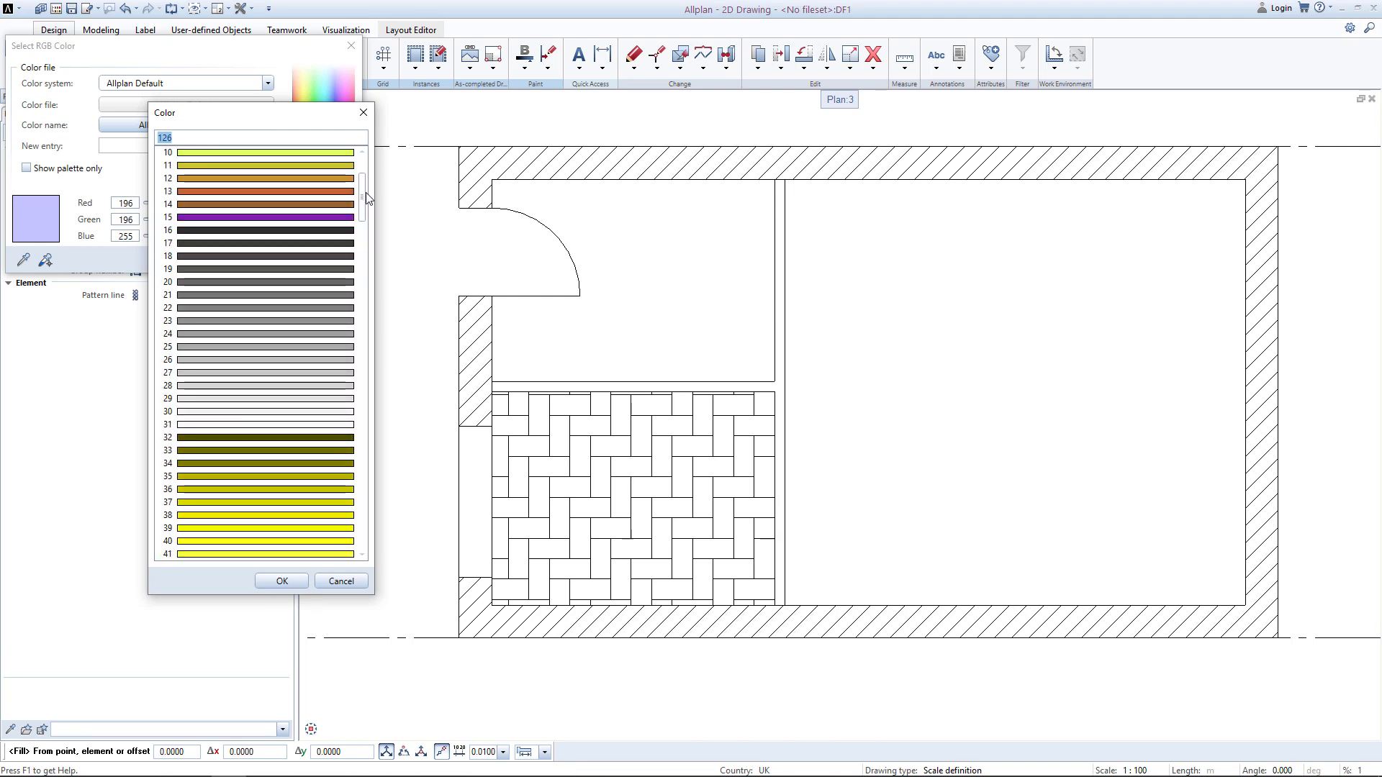
pyautogui.doubleClick(301, 292)
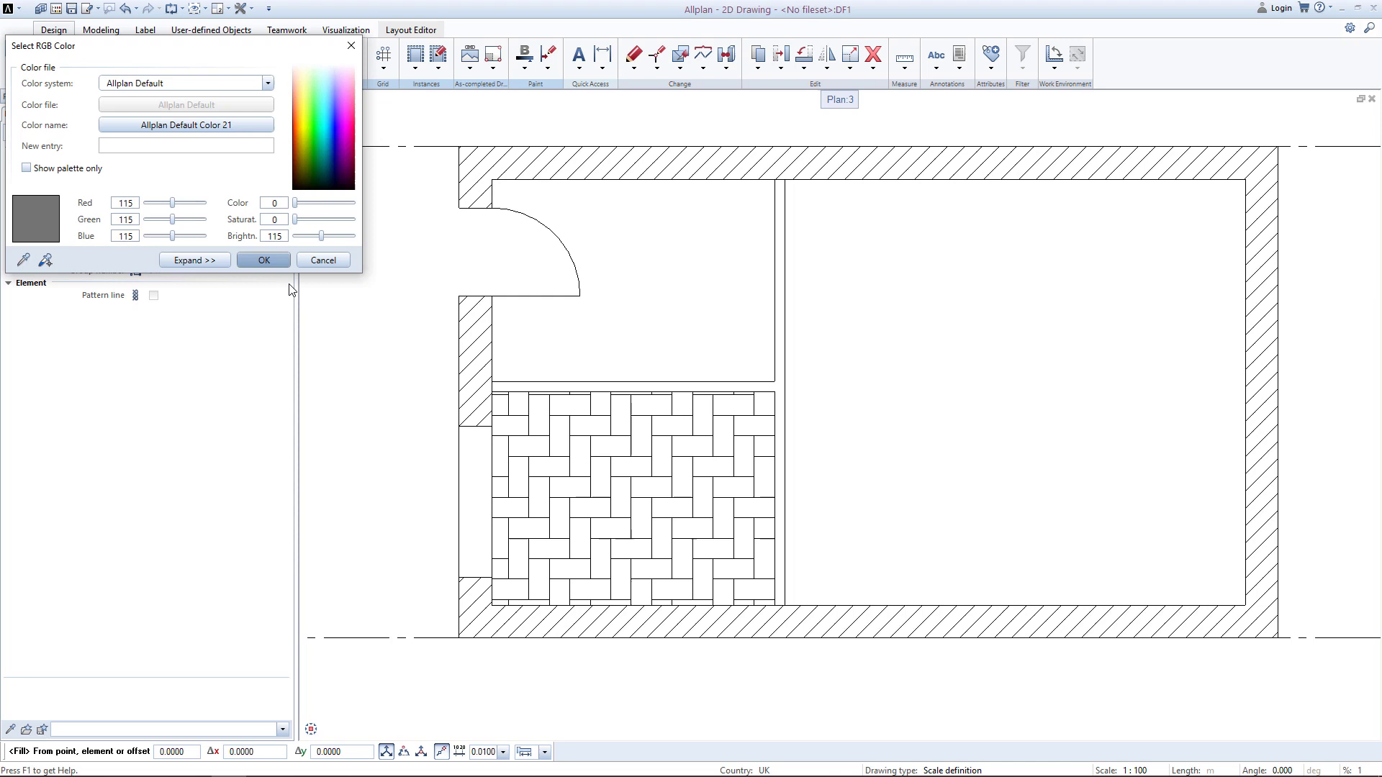
pyautogui.click(264, 260)
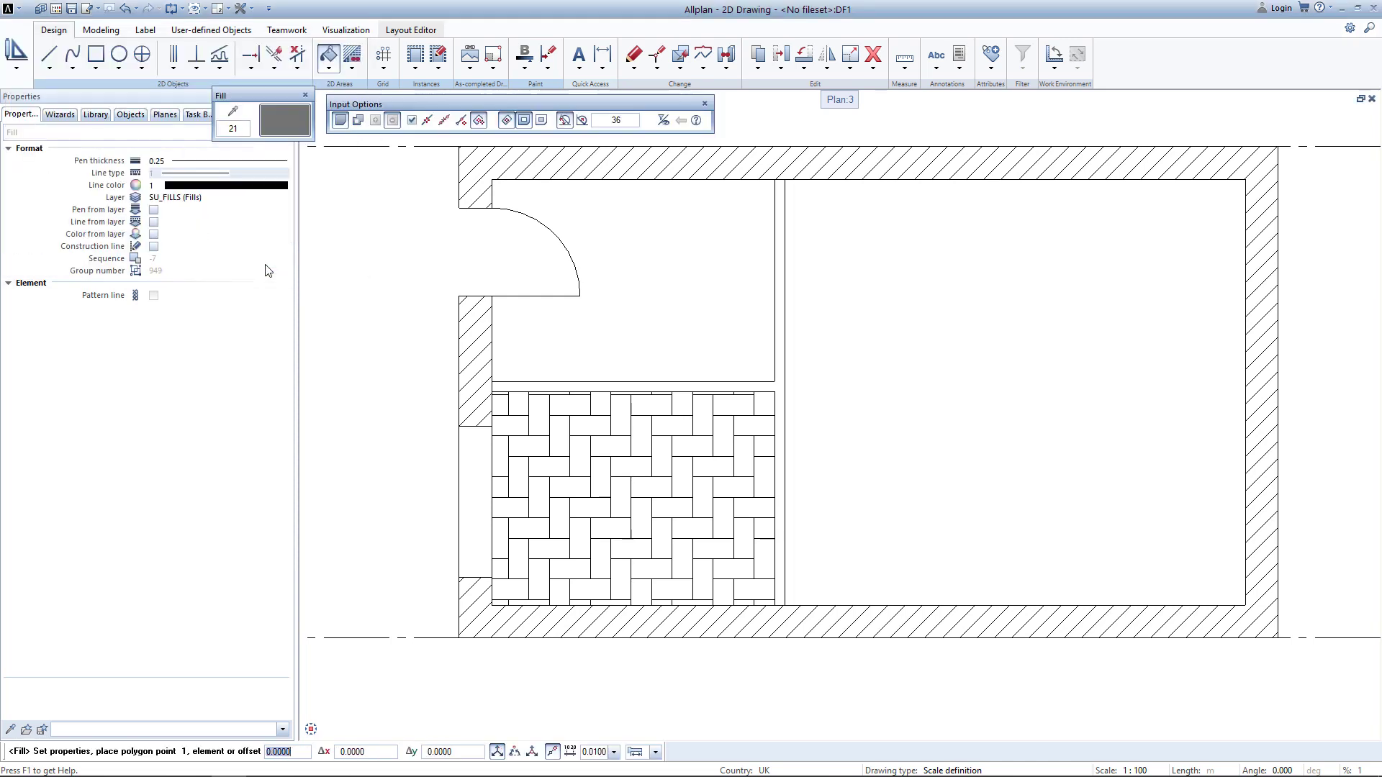
# Fill the vertical and horizontal drywall partitions in grey colour 21.
pyautogui.scroll(3, 762, 400)
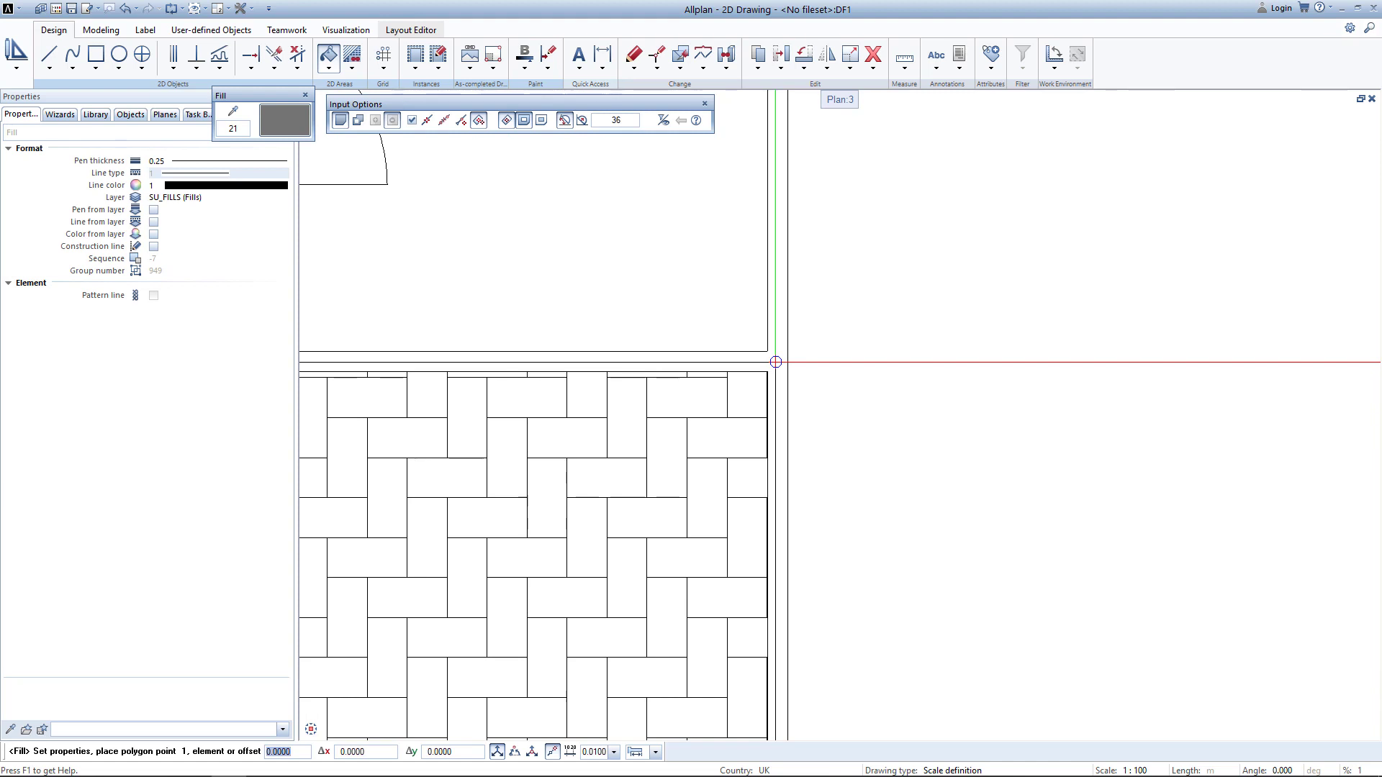
pyautogui.click(775, 362)
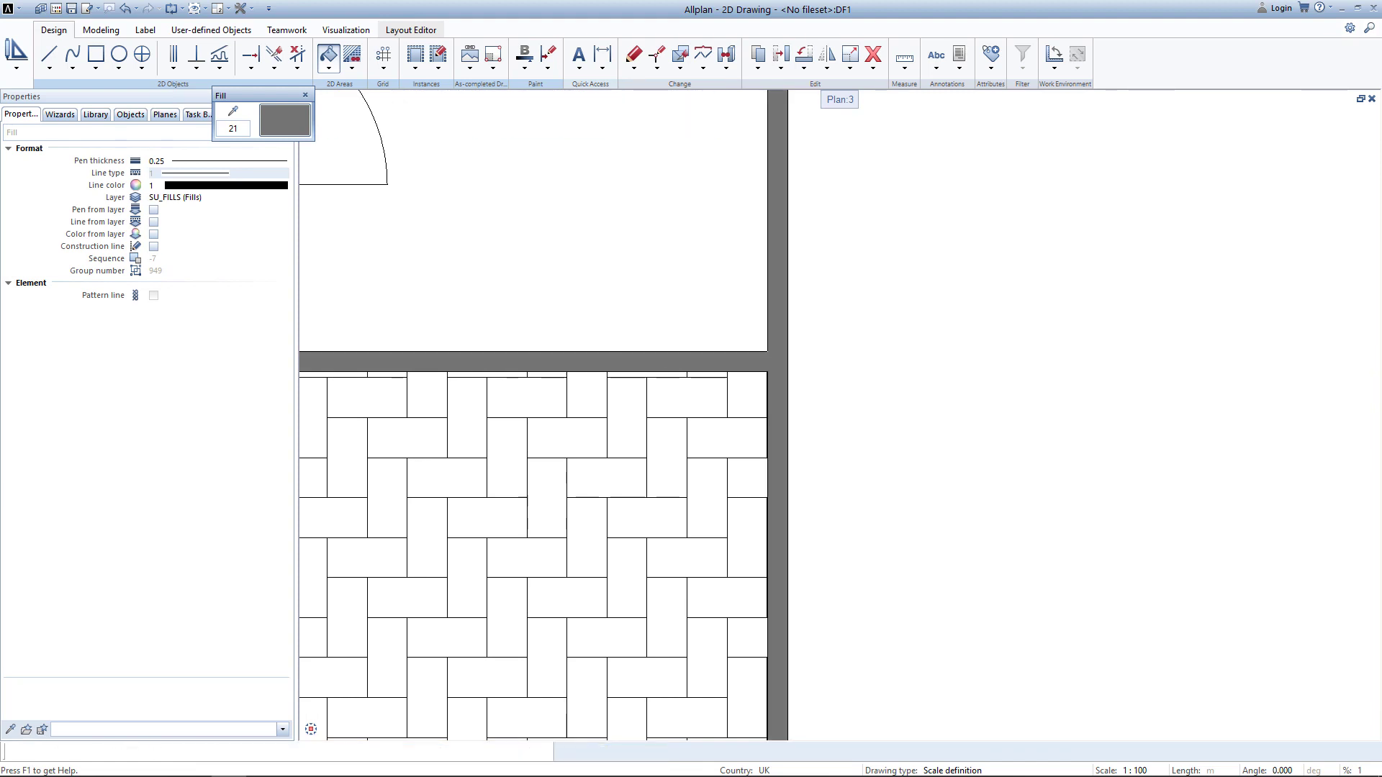
pyautogui.scroll(-3, 776, 362)
pyautogui.scroll(-2, 775, 362)
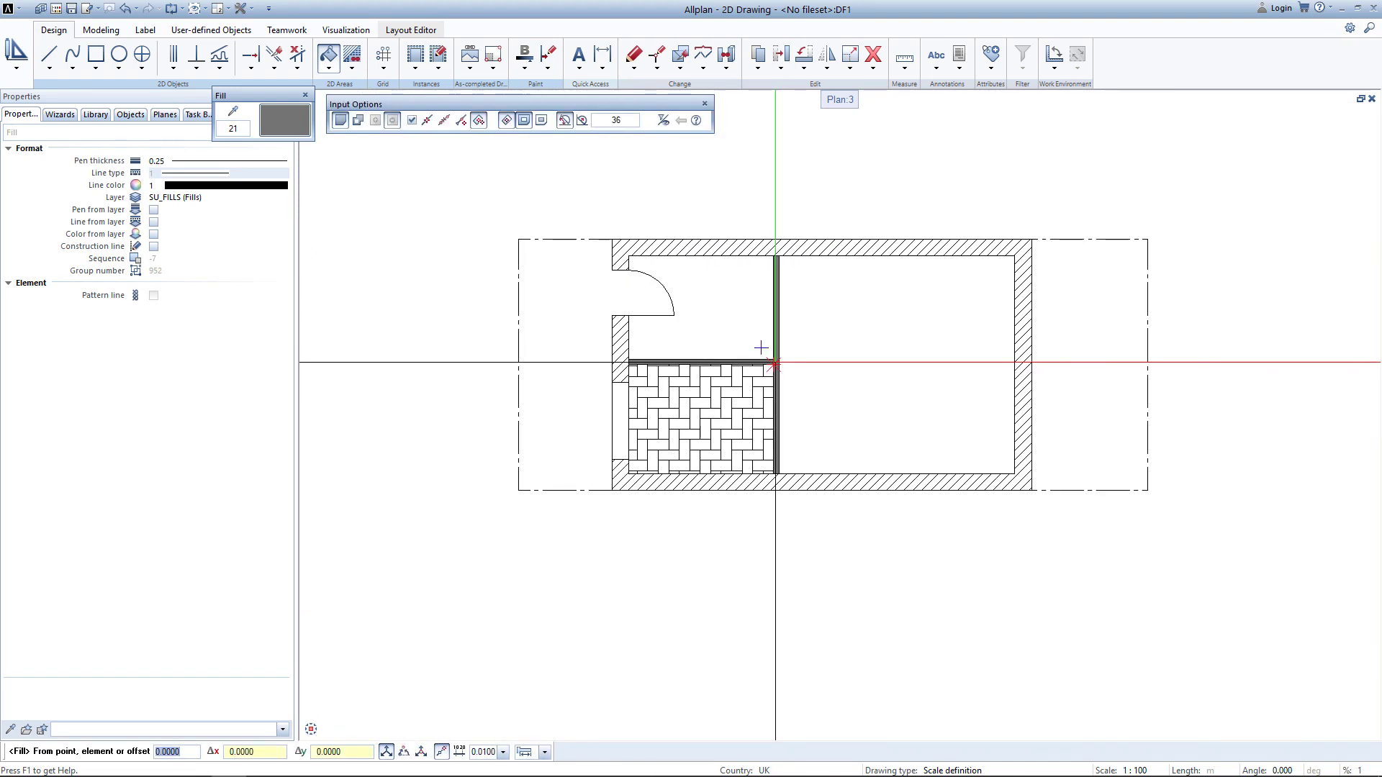